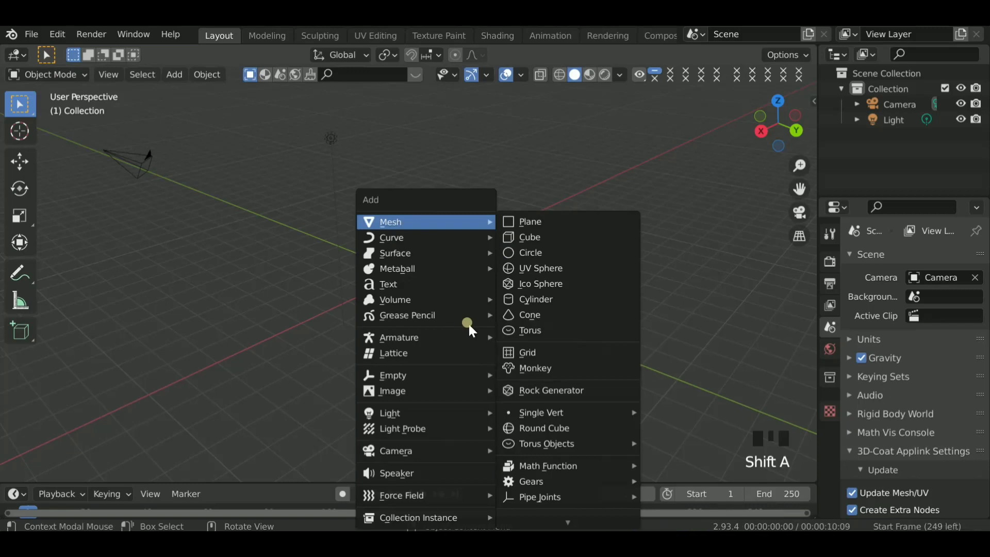
- Add a plane mesh at the world origin and scale it up to about 4.08
left_click(536, 221)
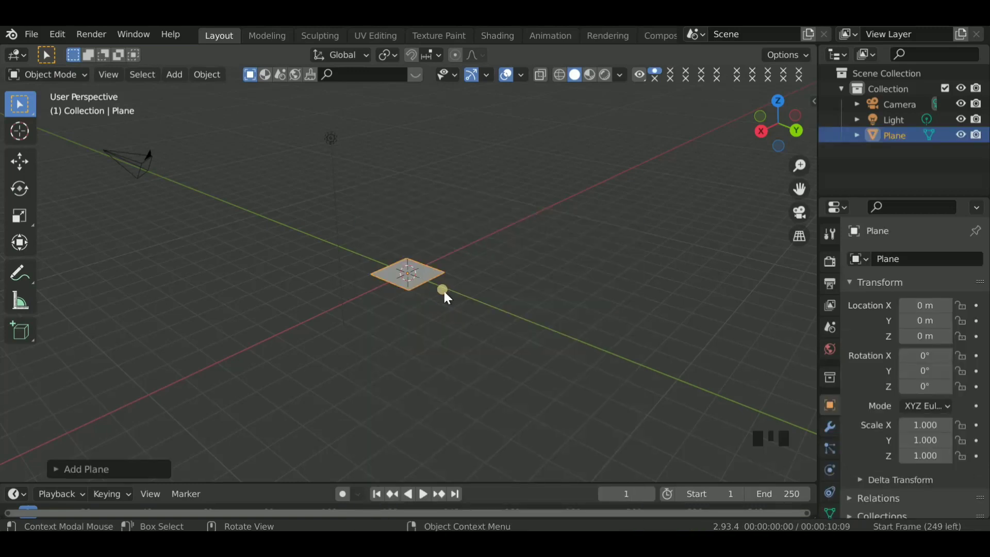
key("s")
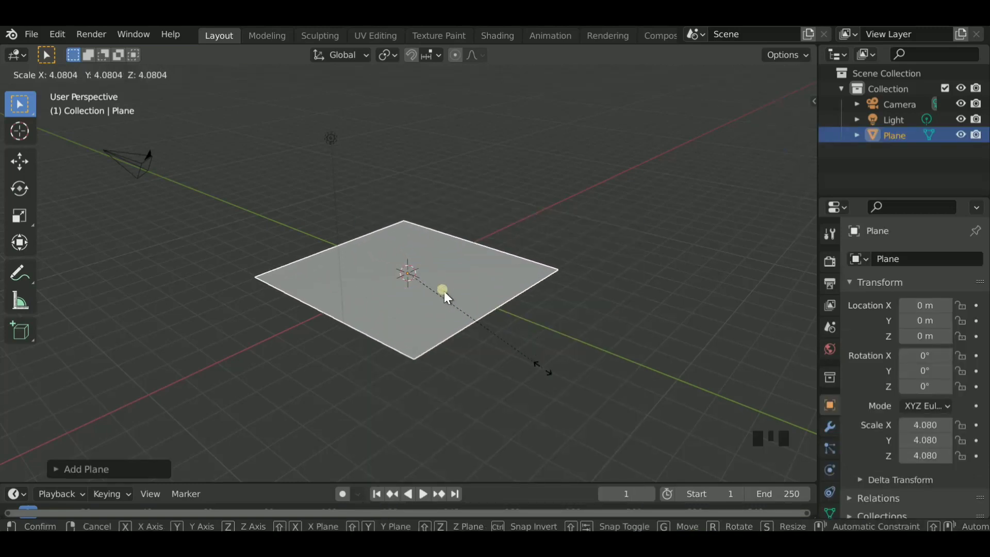
left_click(445, 292)
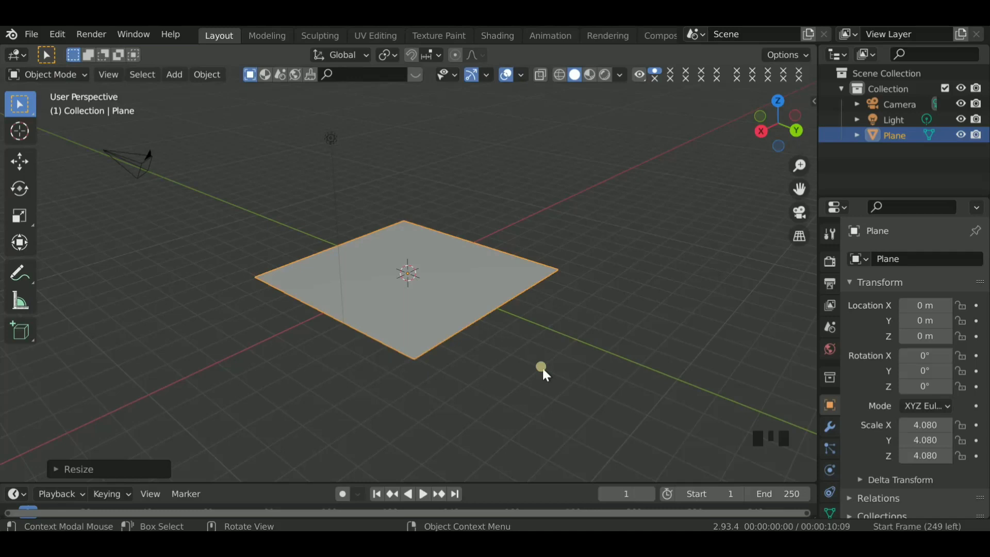
- Add a cylinder mesh and raise it 1 m along the Z axis so it stands on the plane
scroll(485, 286, "up", 2)
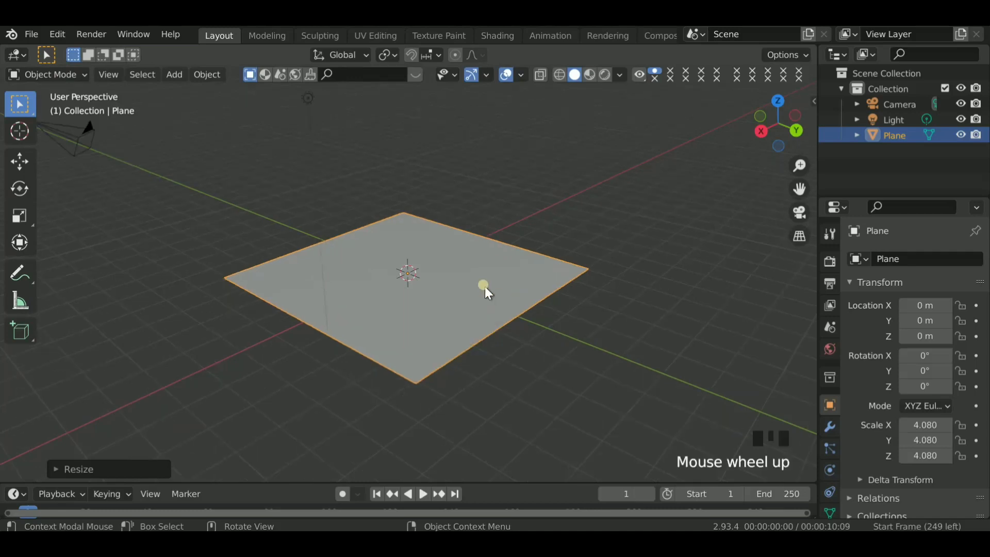
key("shift+a")
mouse_move(469, 218)
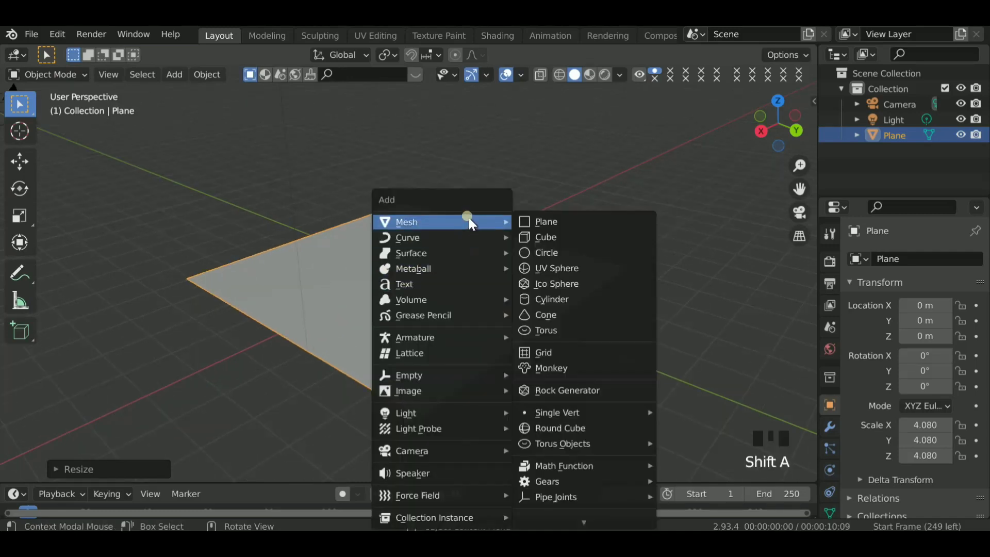
left_click(540, 298)
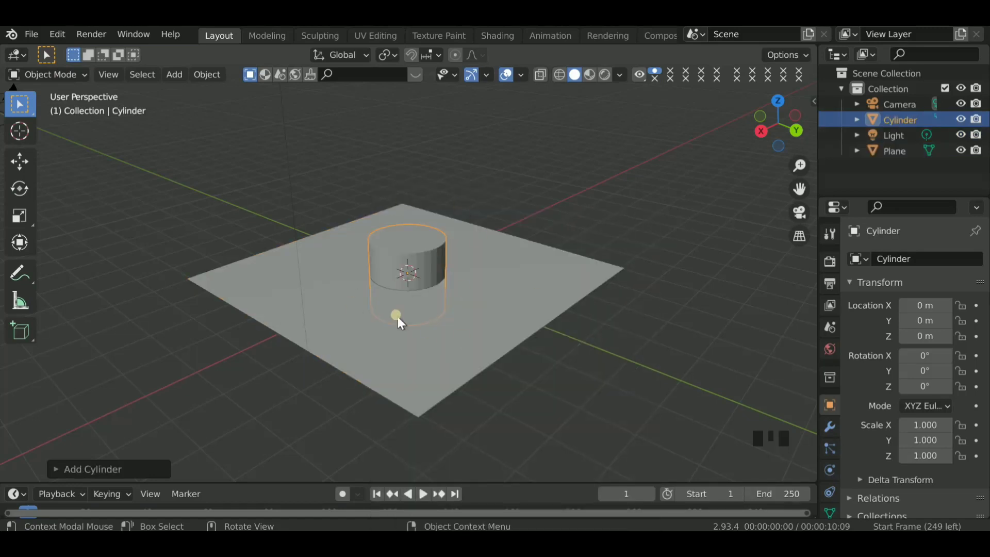
type("g")
type("z1")
key("Return")
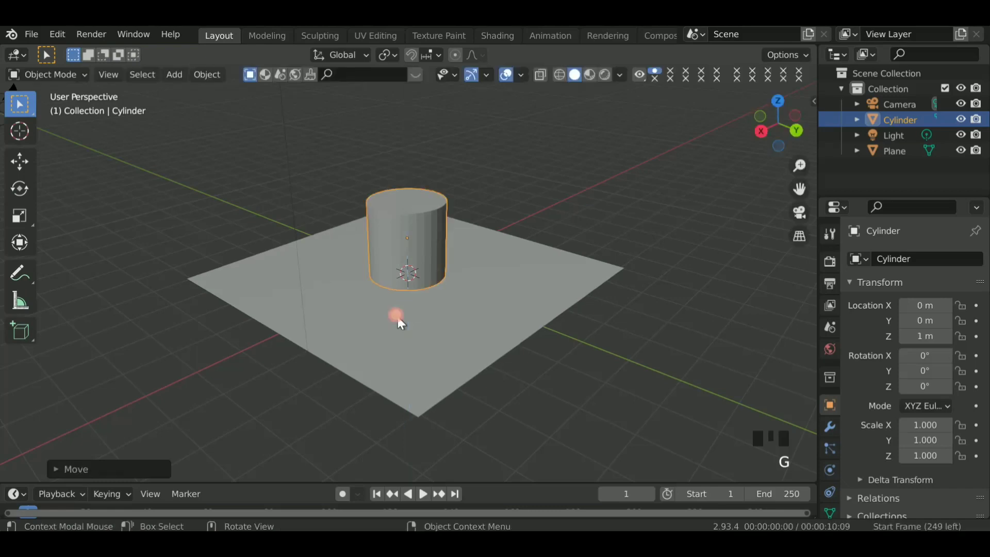
- Set the cylinder's origin to the 3D cursor
right_click(424, 217)
mouse_move(356, 240)
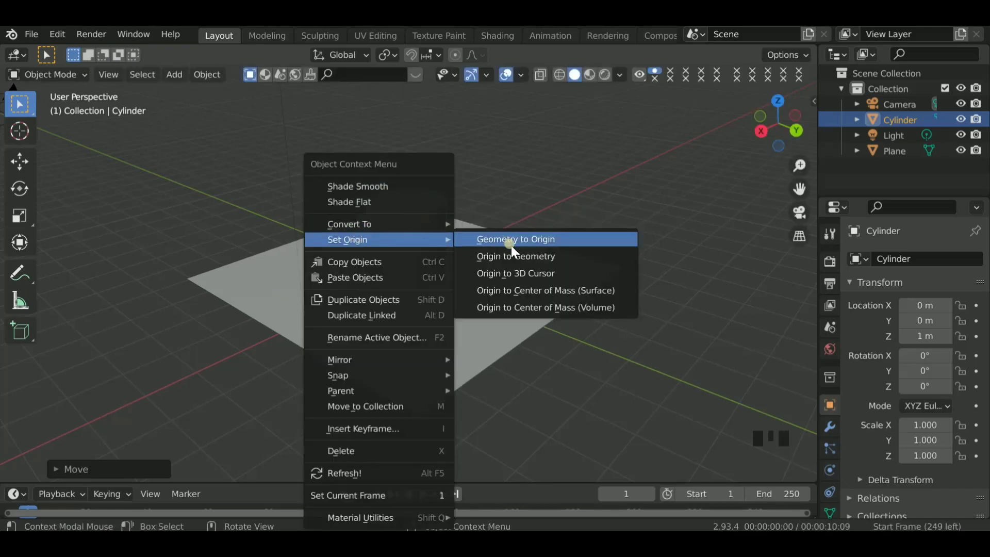
left_click(495, 273)
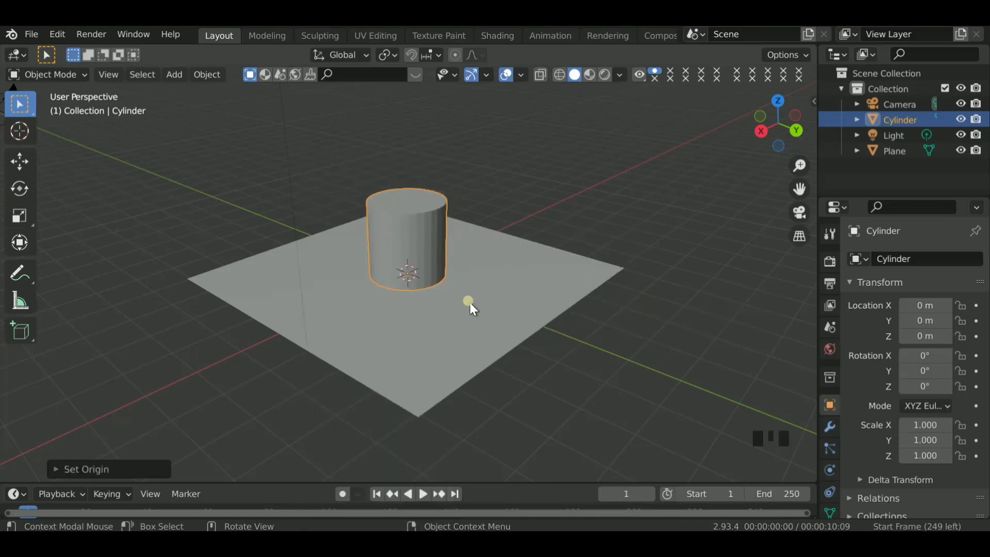
- In face editing, scale the cylinder's bottom face down to about 0.77 to taper it into a cup shape
key("Tab")
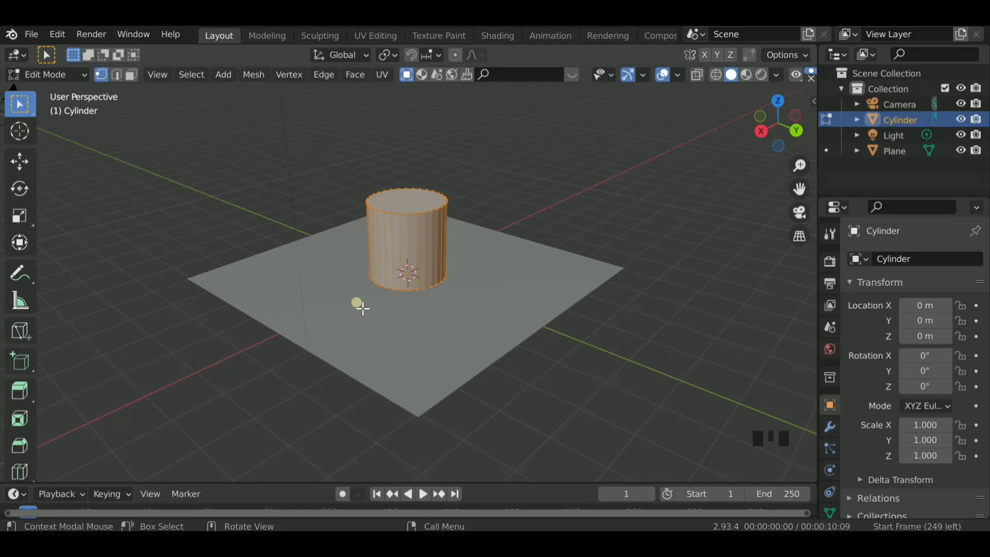
key("3")
left_click_drag(779, 133, 778, 122)
left_click(707, 247)
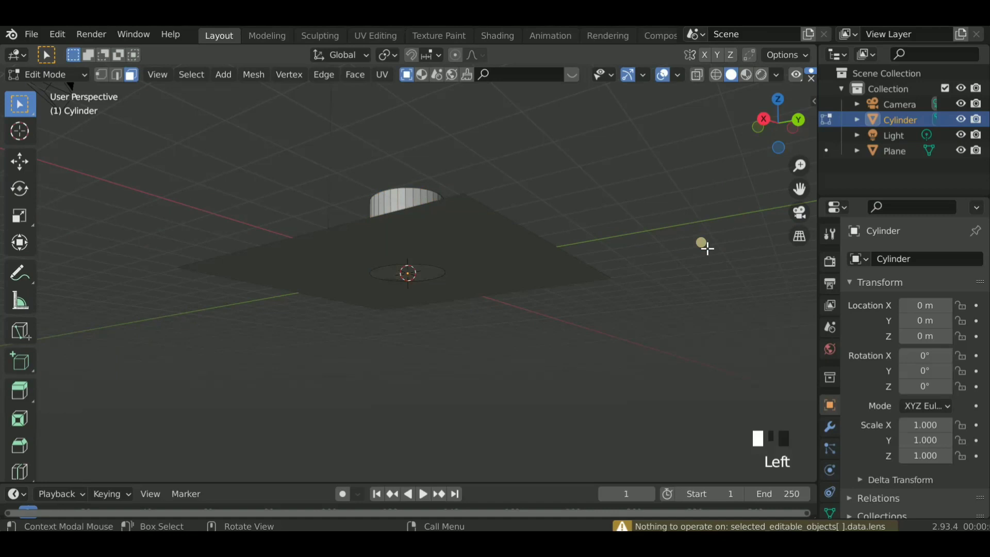
left_click(420, 275)
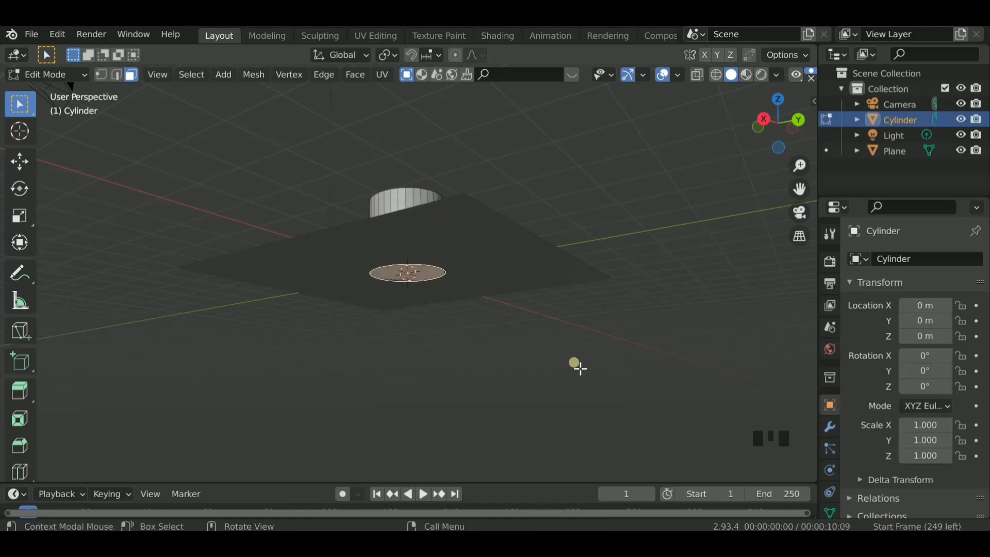
key("s")
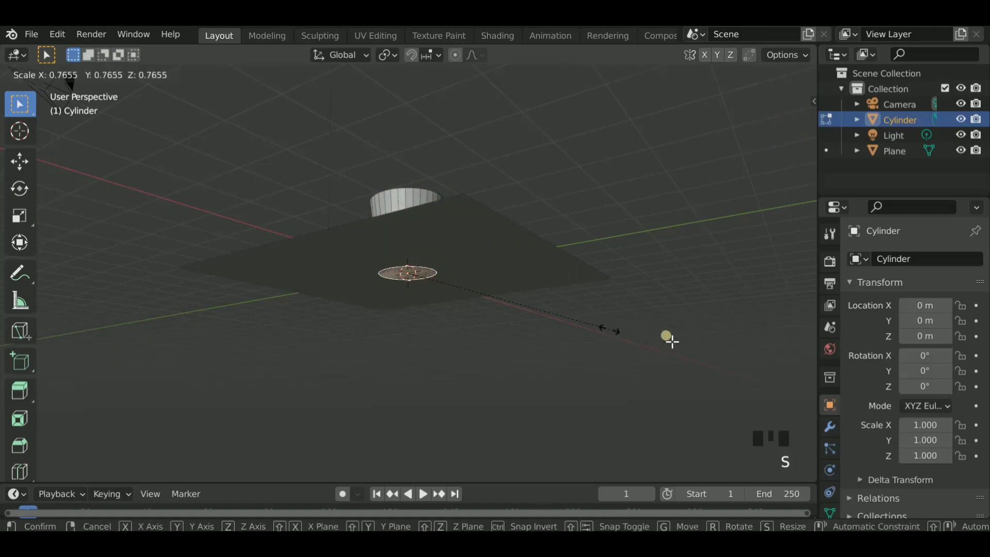
left_click(592, 326)
left_click_drag(779, 131, 779, 131)
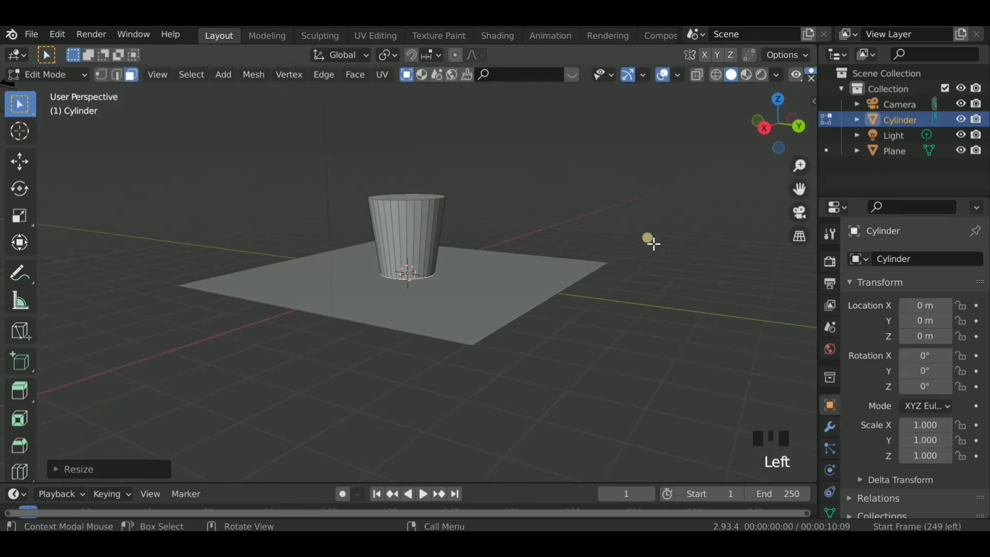
key("s")
right_click(624, 246)
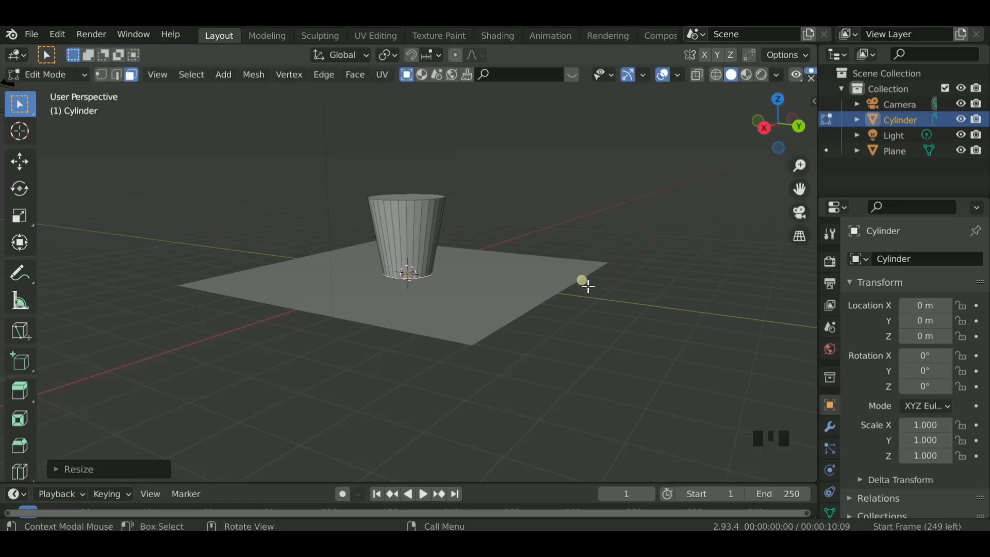
- Delete the cylinder's top face to open the cup
left_click(618, 232)
left_click_drag(779, 126, 782, 140)
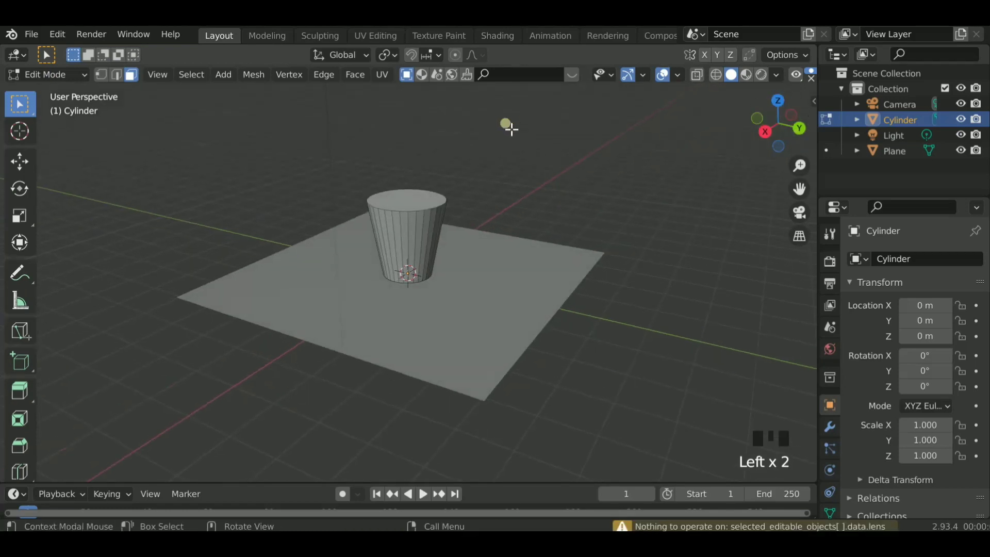
left_click(418, 201, "shift")
left_click(800, 236)
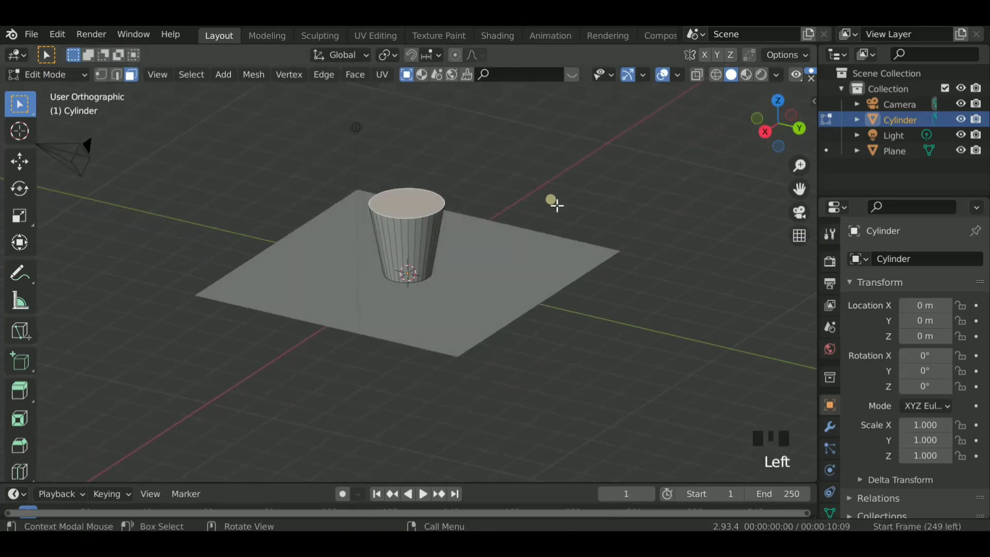
scroll(556, 205, "up", 1)
scroll(556, 206, "up", 1)
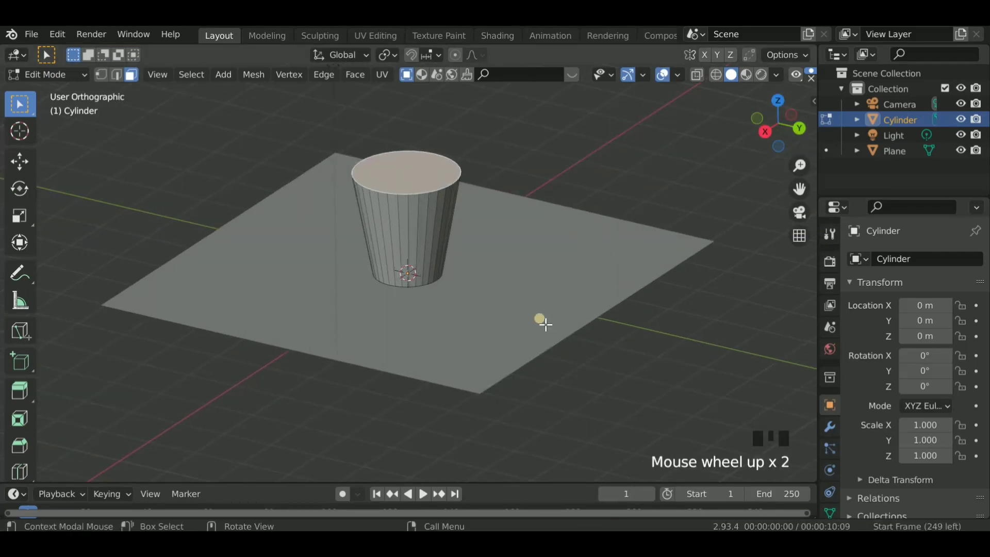
key("x")
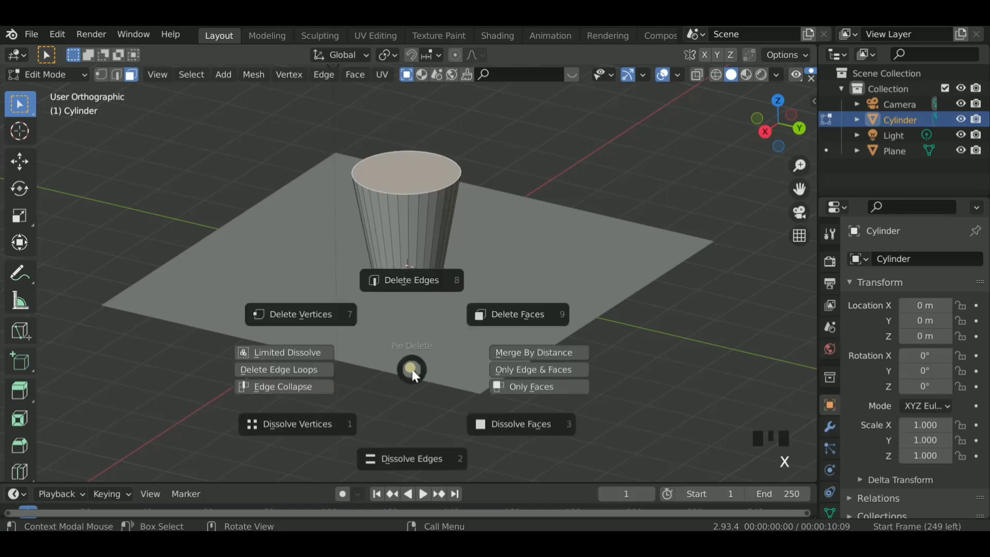
left_click(482, 315)
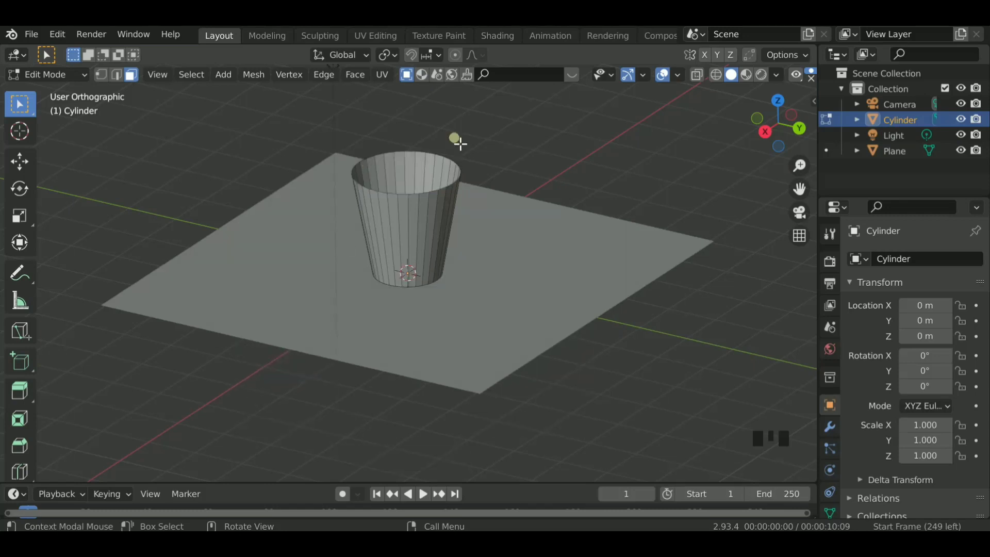
- Return to Object Mode and add a Solidify modifier to the cup
left_click_drag(773, 141, 778, 150)
left_click(799, 236)
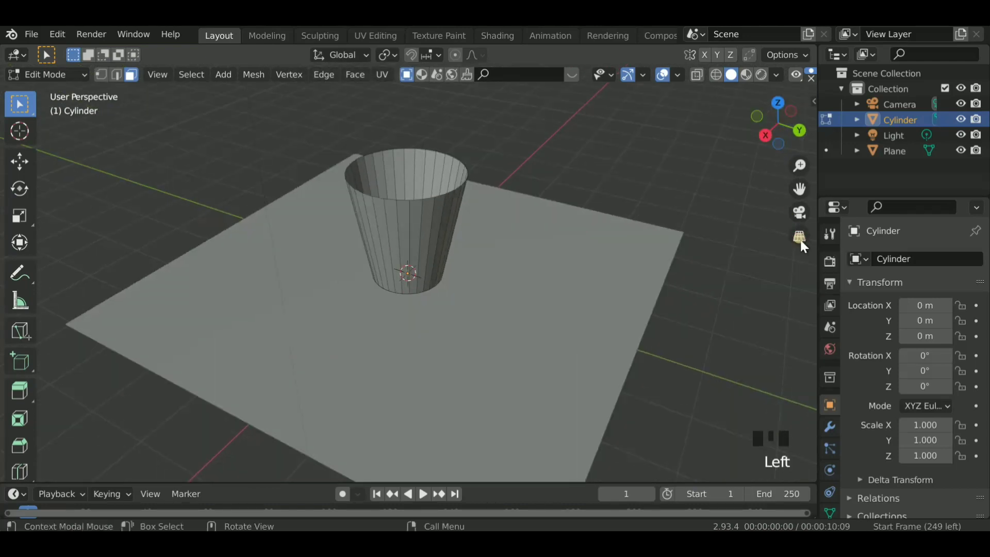
key("Tab")
left_click(830, 427)
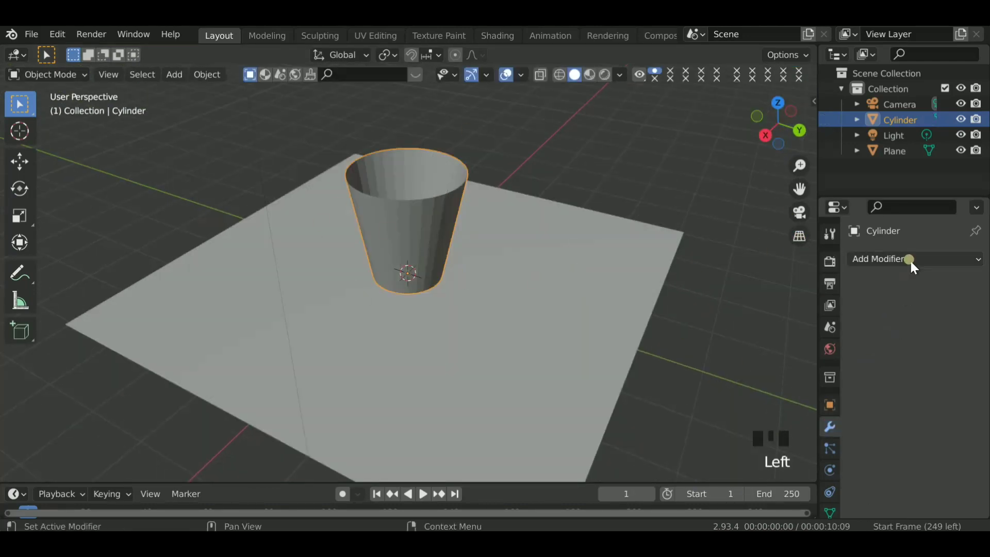
left_click(910, 259)
scroll(655, 490, "down", 3)
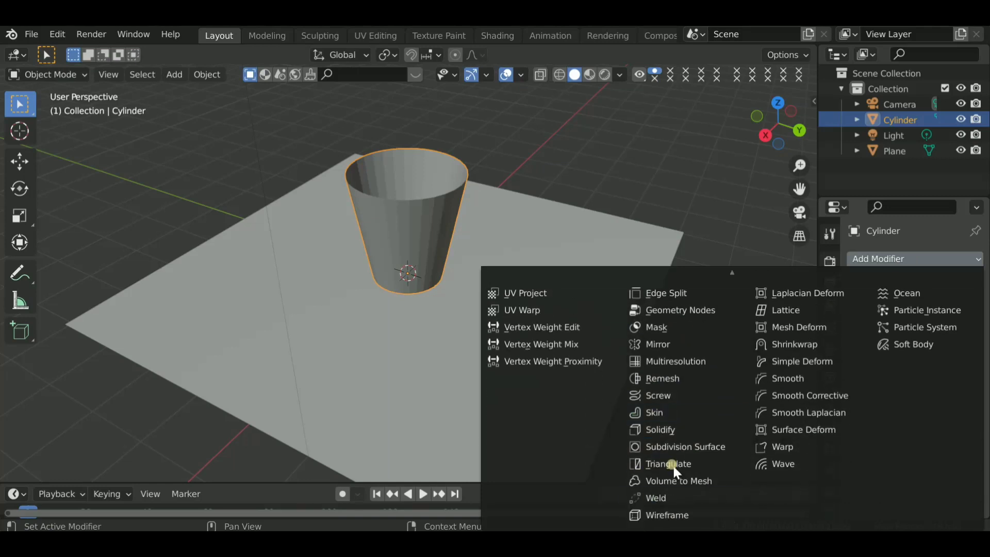
left_click(682, 431)
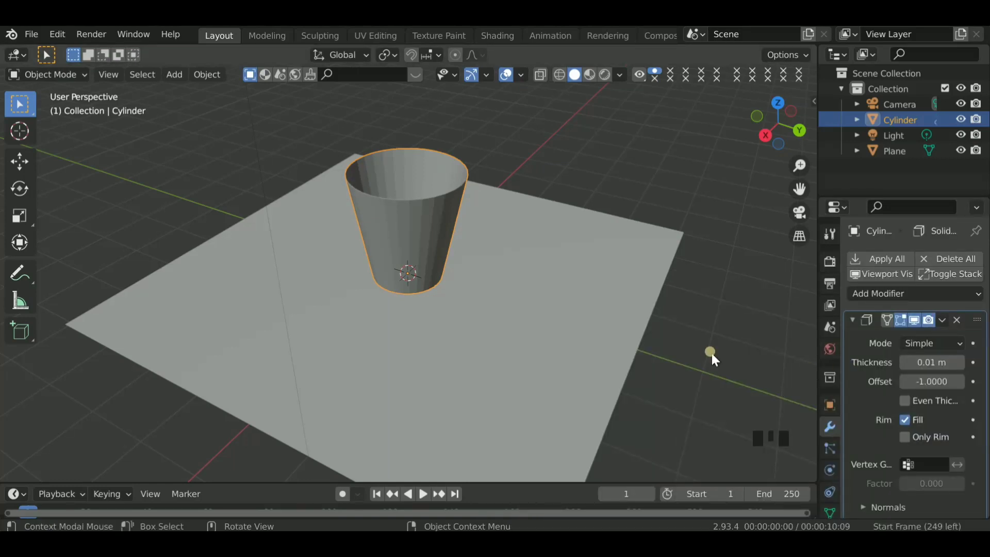
- Set the Solidify thickness to 0.17 m and apply the modifier
left_click(917, 361)
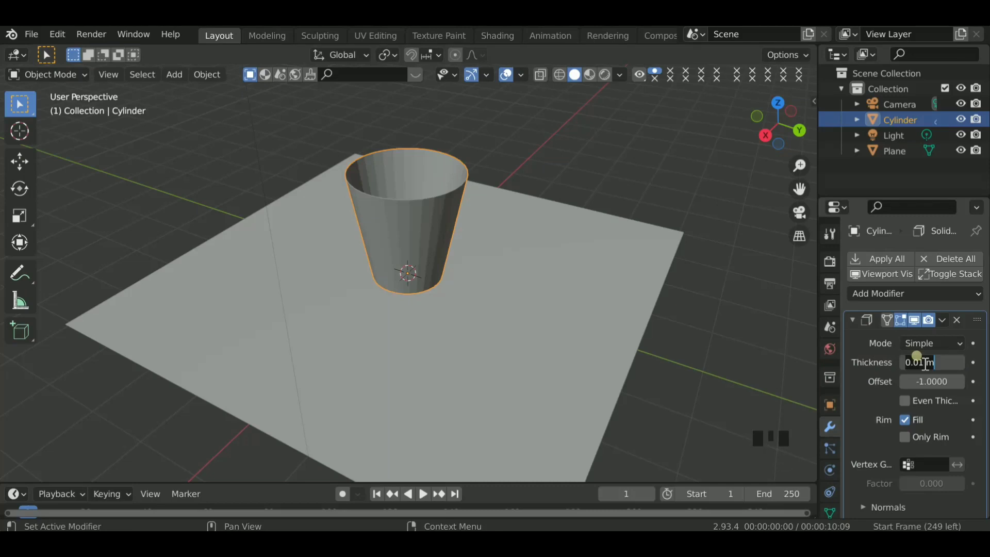
key("BackSpace")
key("Return")
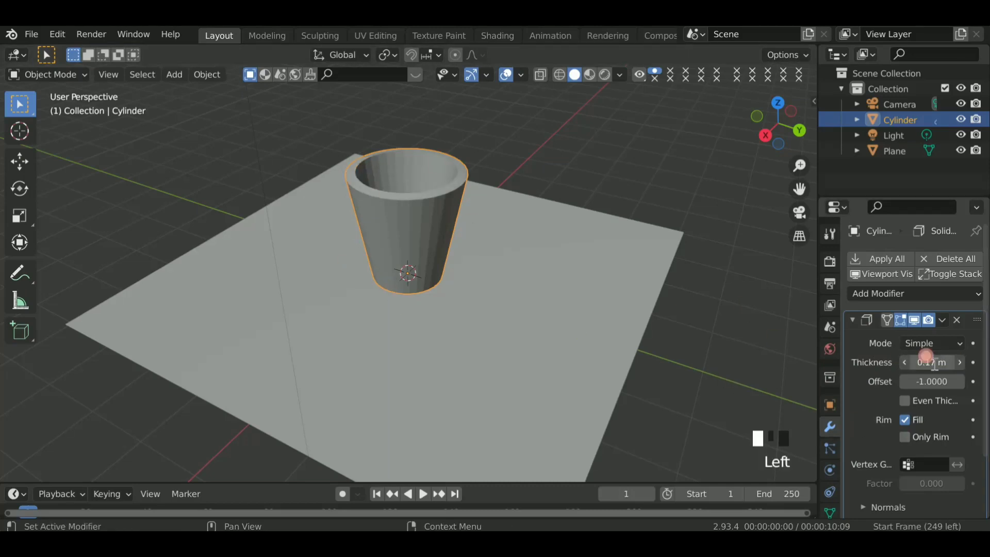
right_click(854, 325)
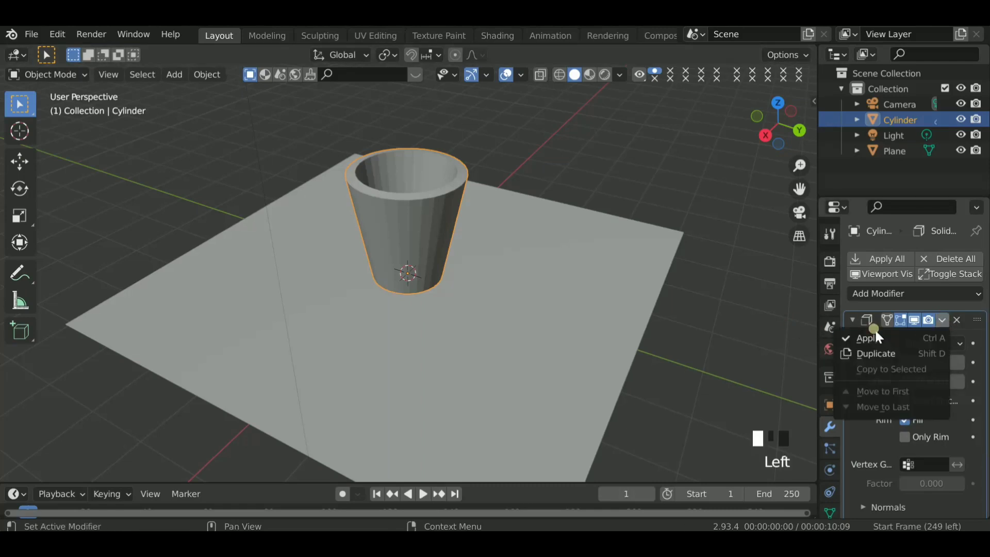
left_click(877, 338)
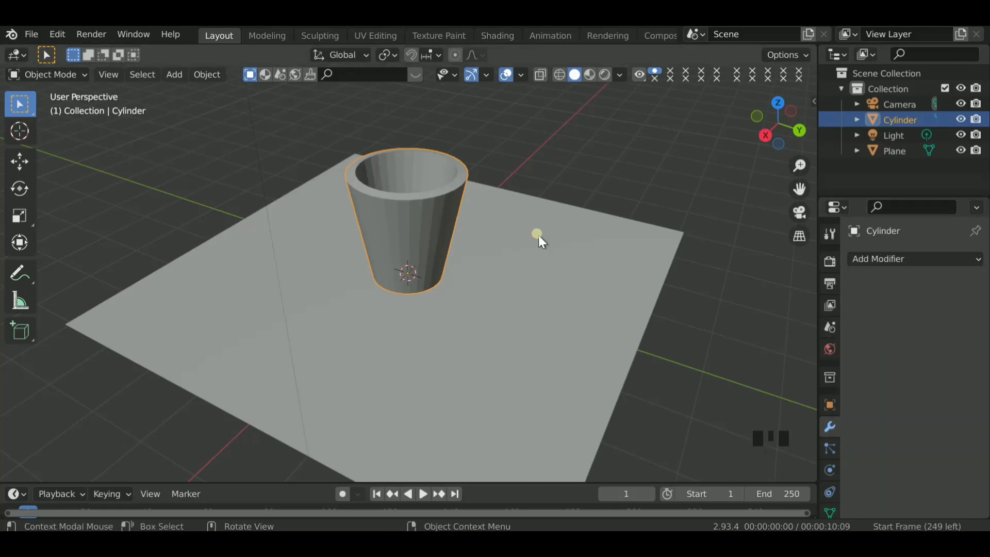
- In face editing, select the cup's entire ring of inner wall faces together with its inner bottom face
mouse_move(779, 123)
left_mouse_down()
mouse_move(781, 134)
mouse_move(785, 125)
left_mouse_up()
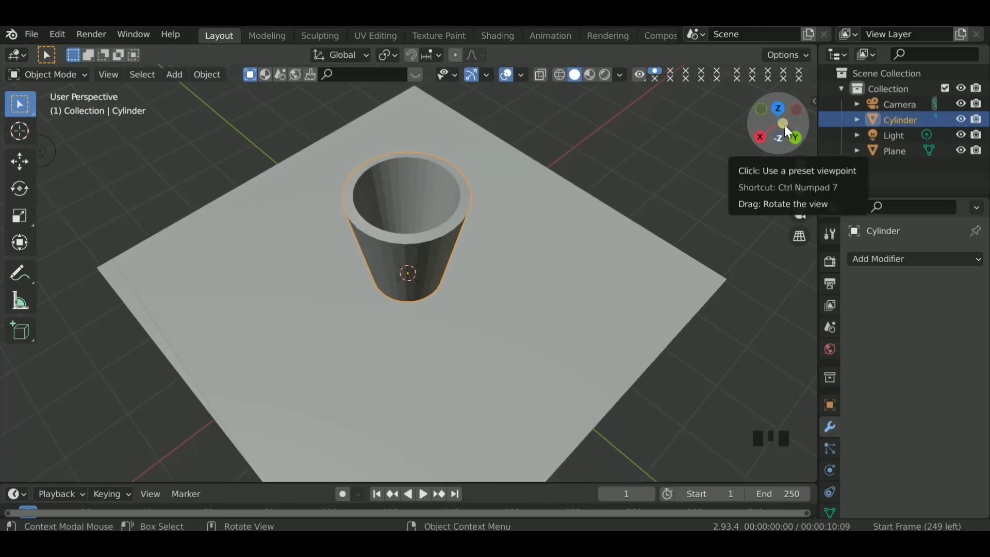
key("Tab")
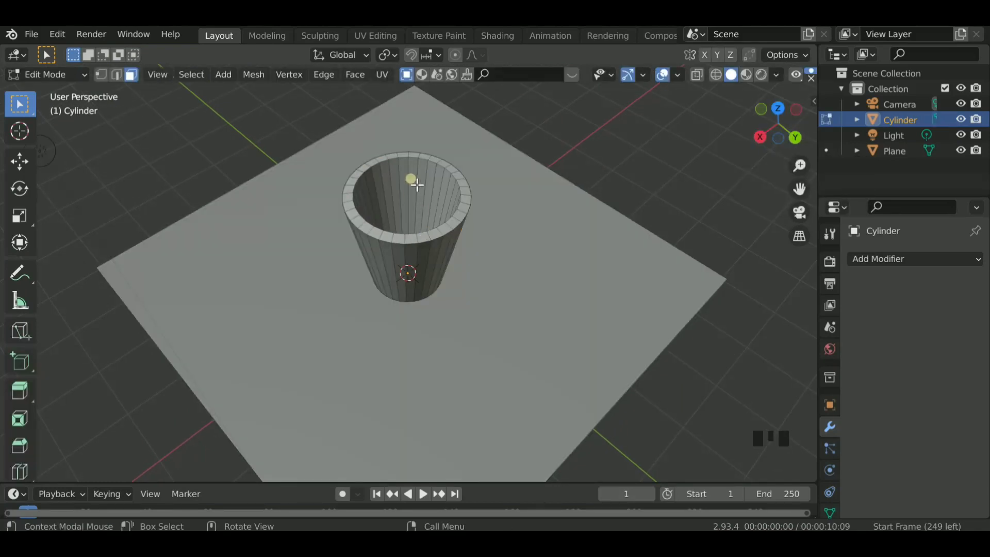
left_click(416, 185, "shift")
left_click(423, 185, "alt+shift")
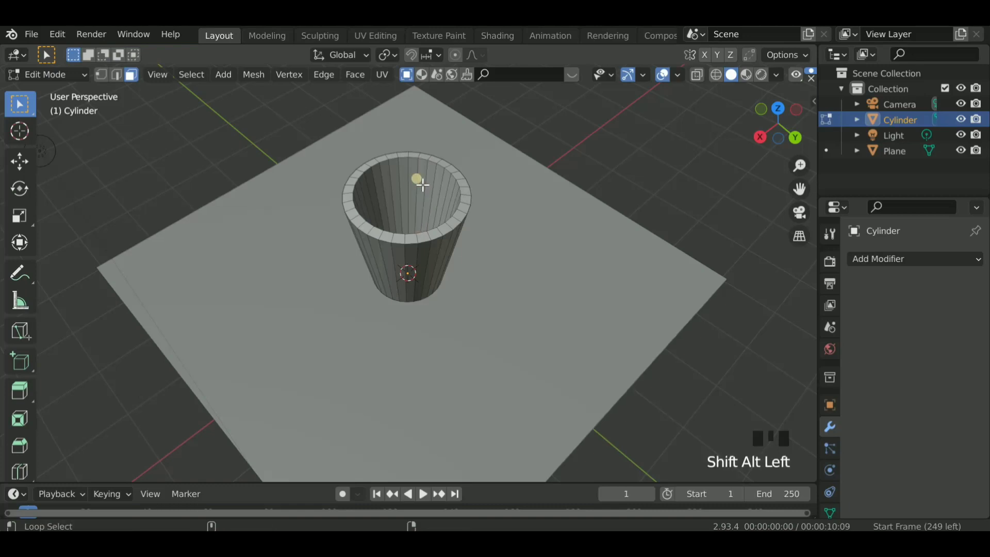
left_click(422, 185, "alt+shift")
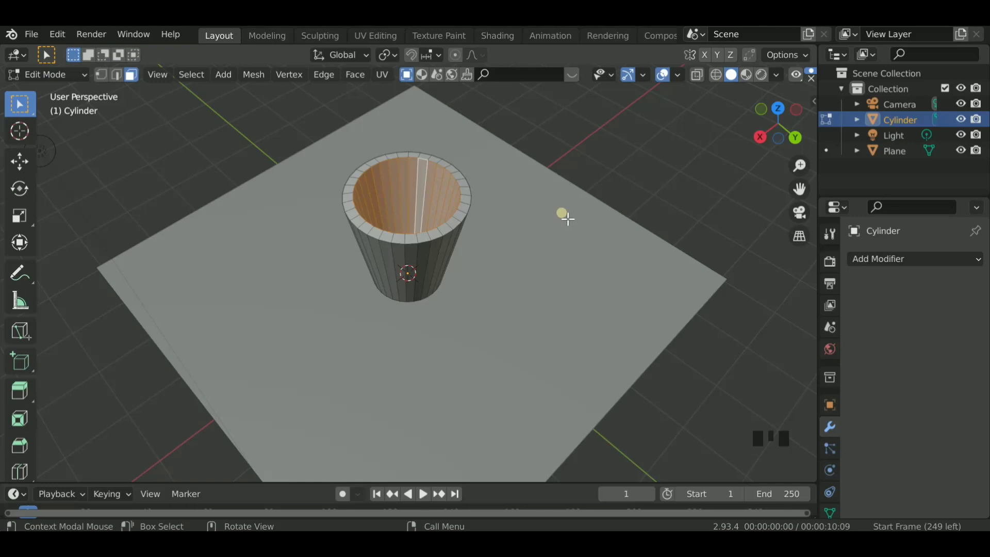
left_click_drag(774, 139, 724, 147)
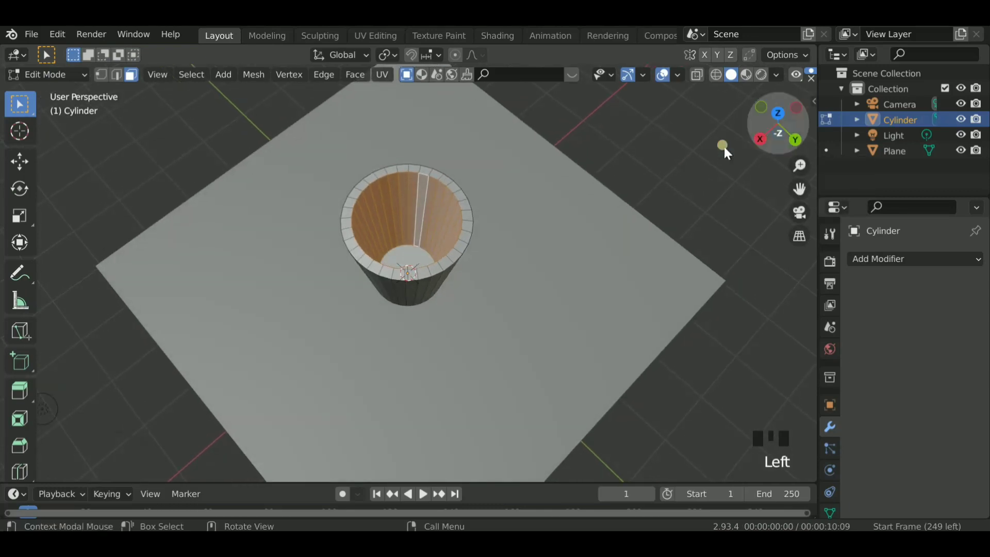
left_click(403, 253, "shift")
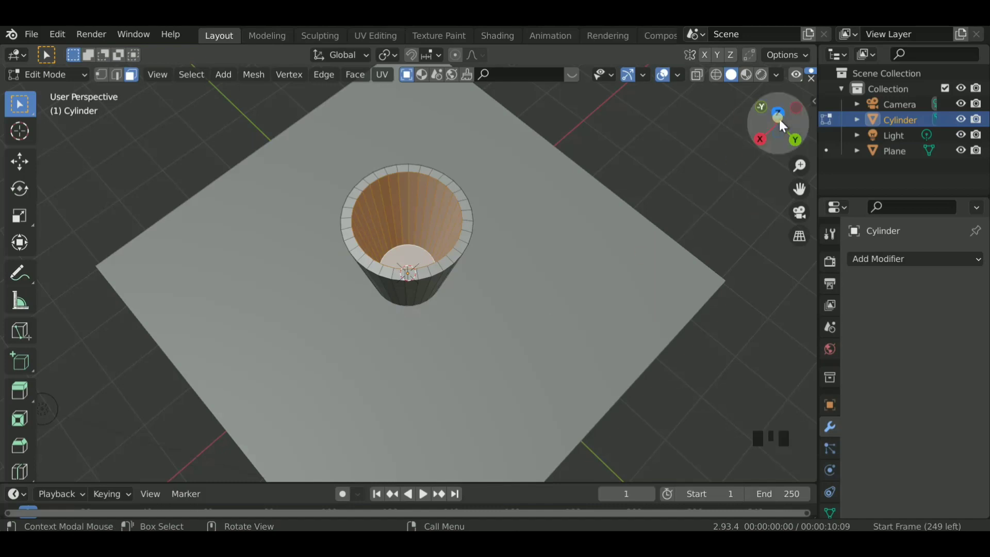
left_click_drag(780, 121, 679, 208)
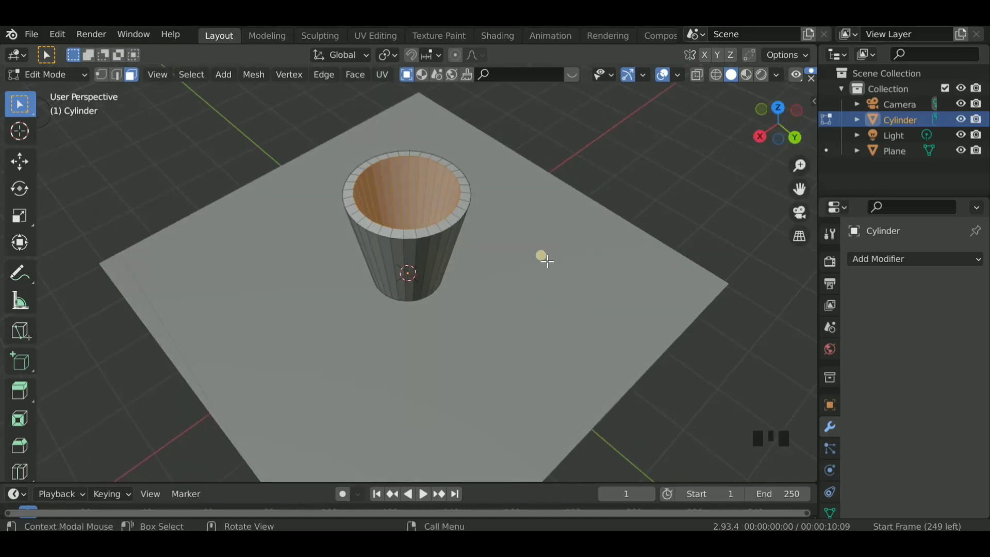
- Duplicate the selected inner faces in place, separate them into their own object, and return to Object Mode
key("shift+d")
right_click(493, 271)
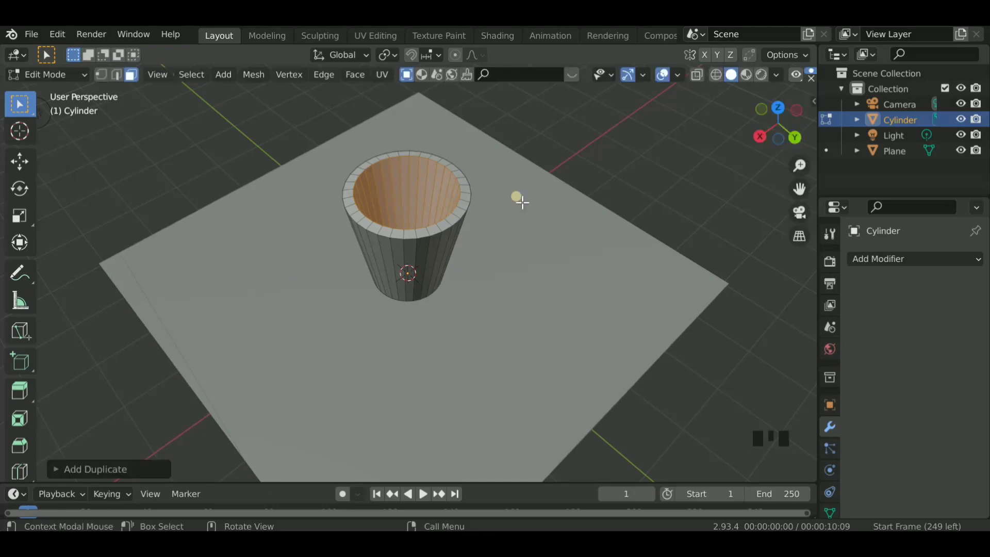
key("p")
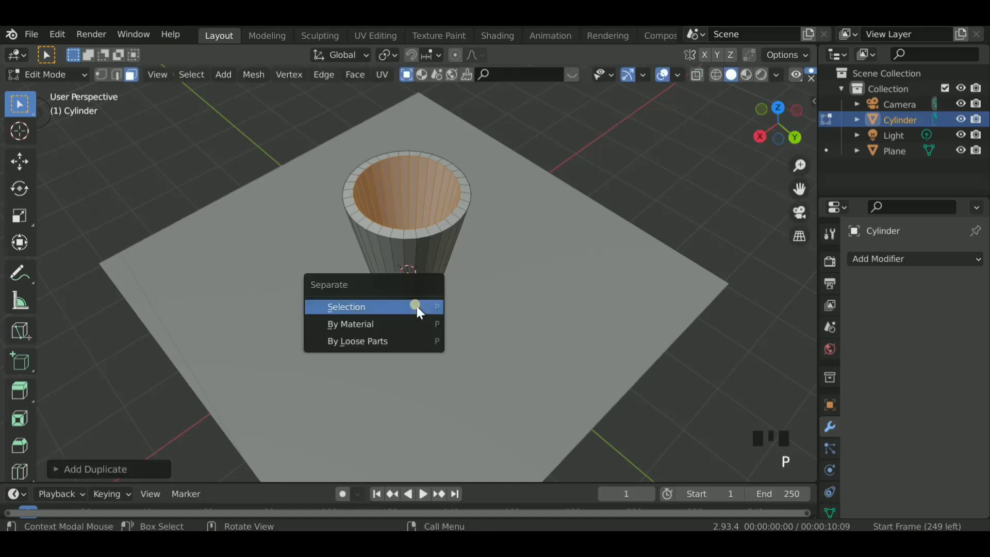
left_click(417, 306)
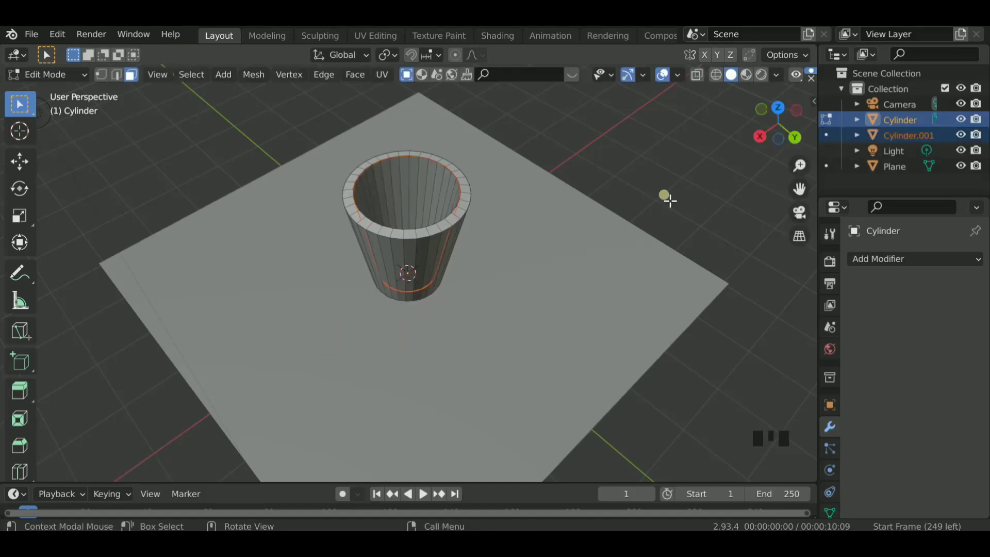
mouse_move(779, 138)
left_mouse_down()
mouse_move(767, 149)
mouse_move(779, 138)
left_mouse_up()
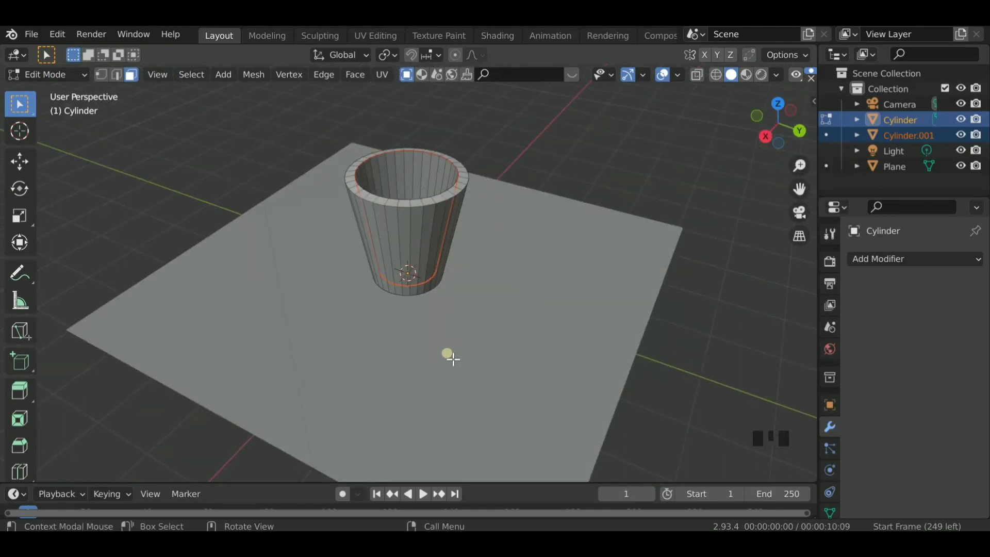
key("Tab")
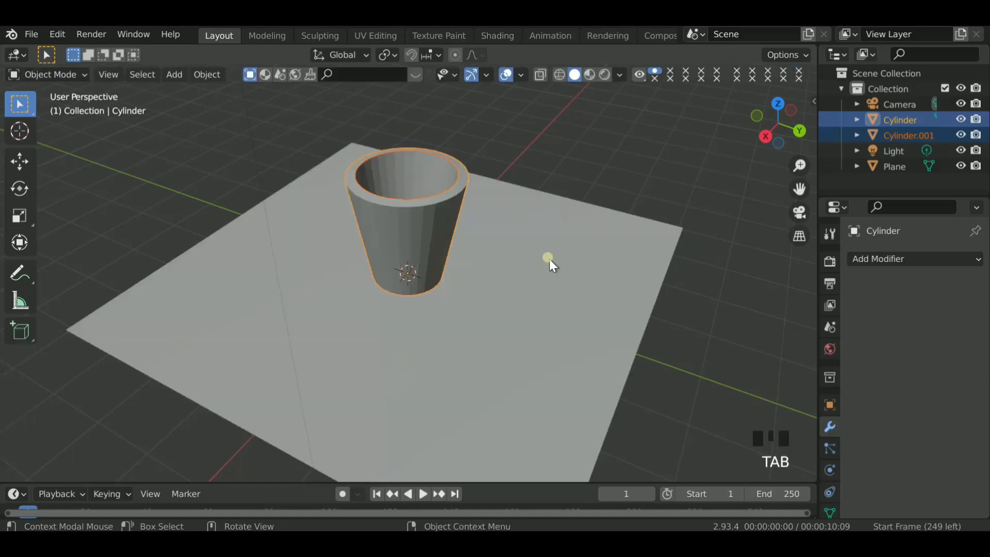
- Select only the separated inner shell and show it from the right side in wireframe
left_click(410, 172, "ctrl")
left_click(411, 172, "ctrl")
scroll(428, 181, "up", 1)
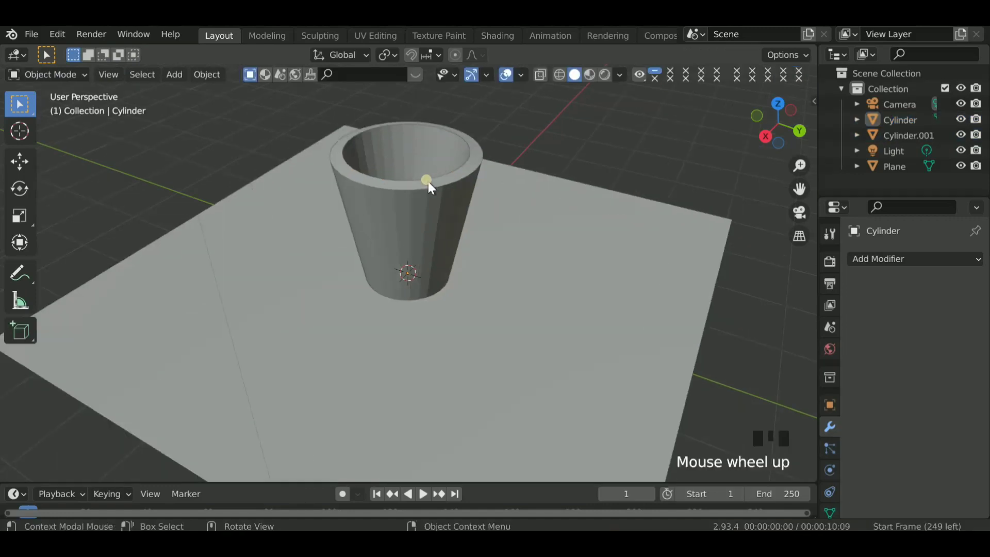
mouse_move(782, 135)
left_mouse_down()
mouse_move(777, 127)
mouse_move(782, 135)
left_mouse_up()
left_click(418, 135, "shift")
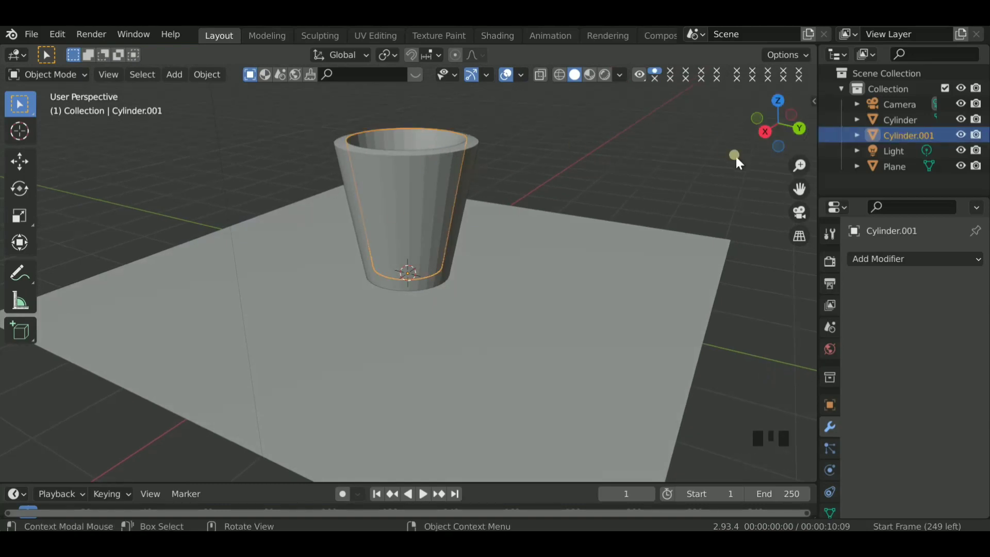
left_click(766, 131)
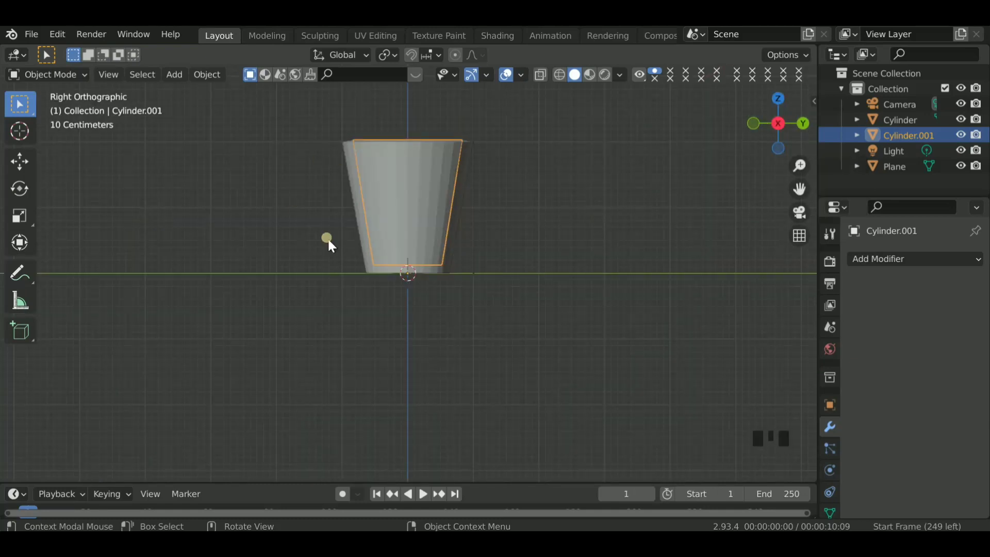
left_click(562, 76)
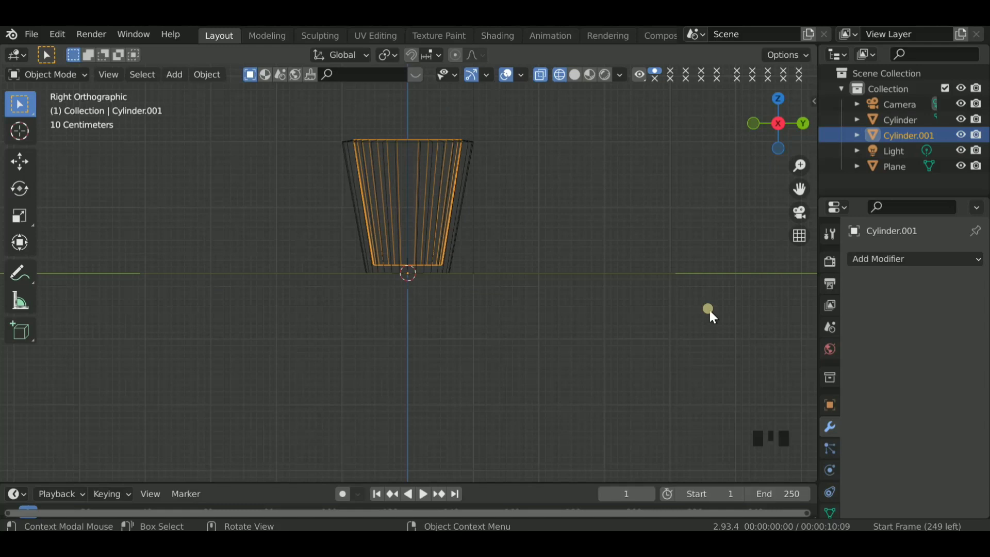
- Lower the inner shell's top ring of vertices along Z to roughly a quarter of the cup's height below the rim
key("Tab")
key("1")
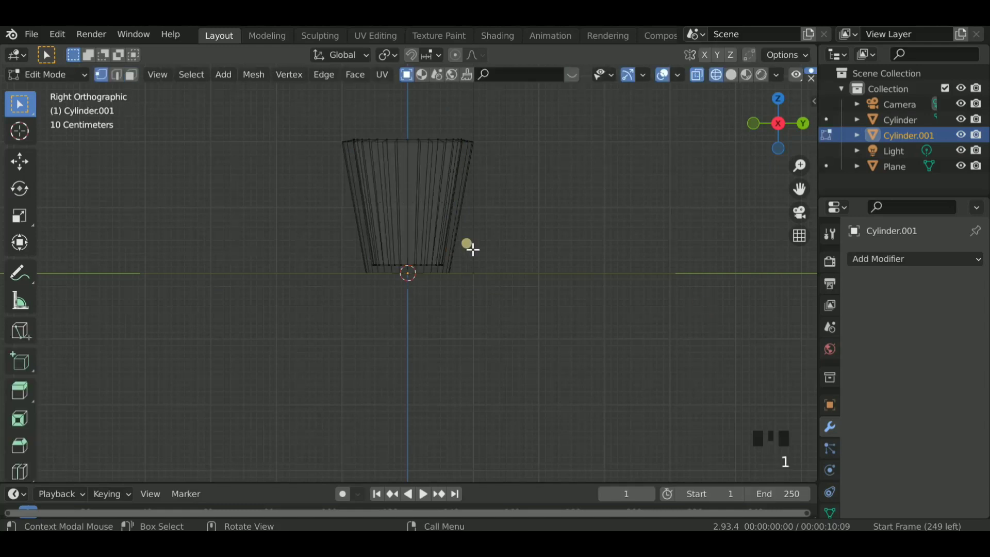
left_click_drag(304, 105, 491, 166)
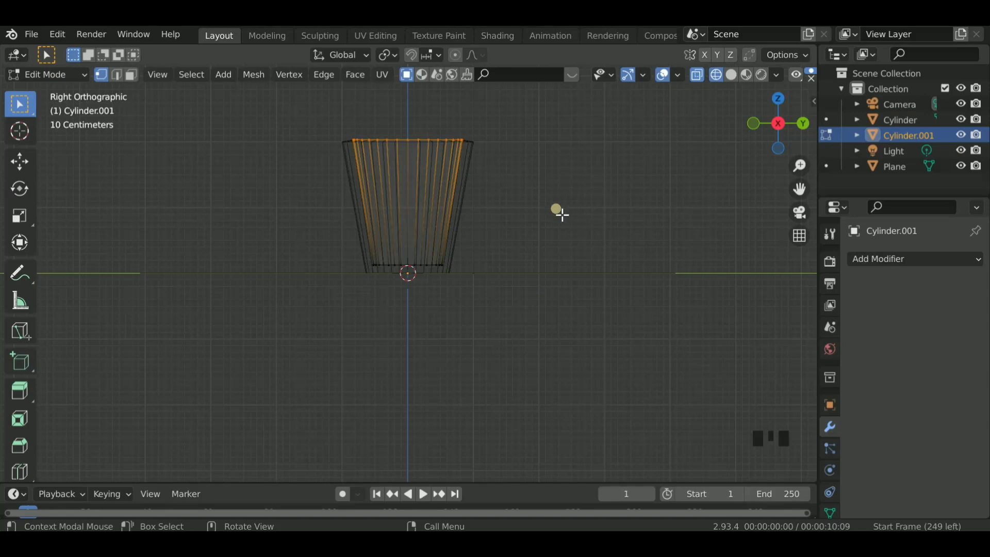
scroll(469, 177, "up", 2)
left_click_drag(800, 188, 783, 255)
key("g")
key("z")
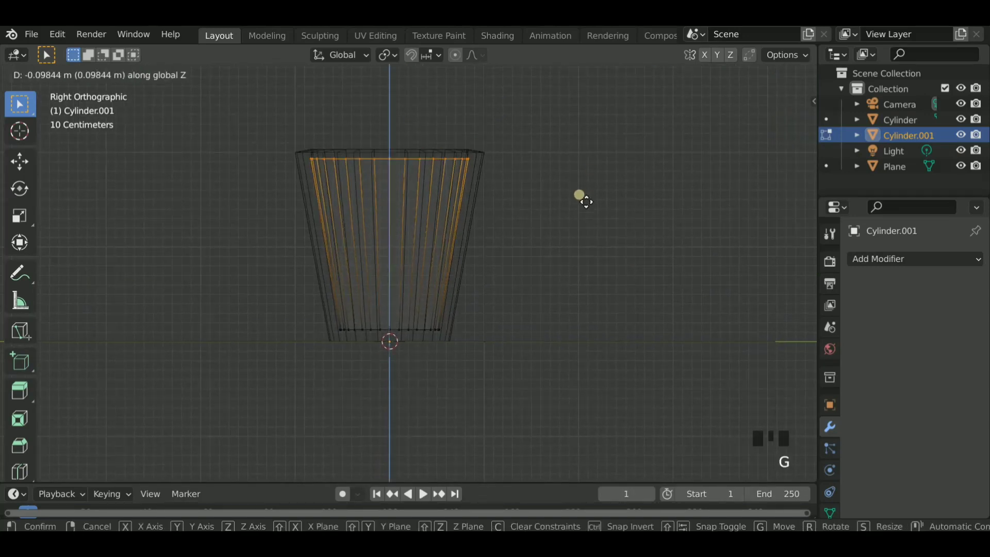
left_click(586, 224)
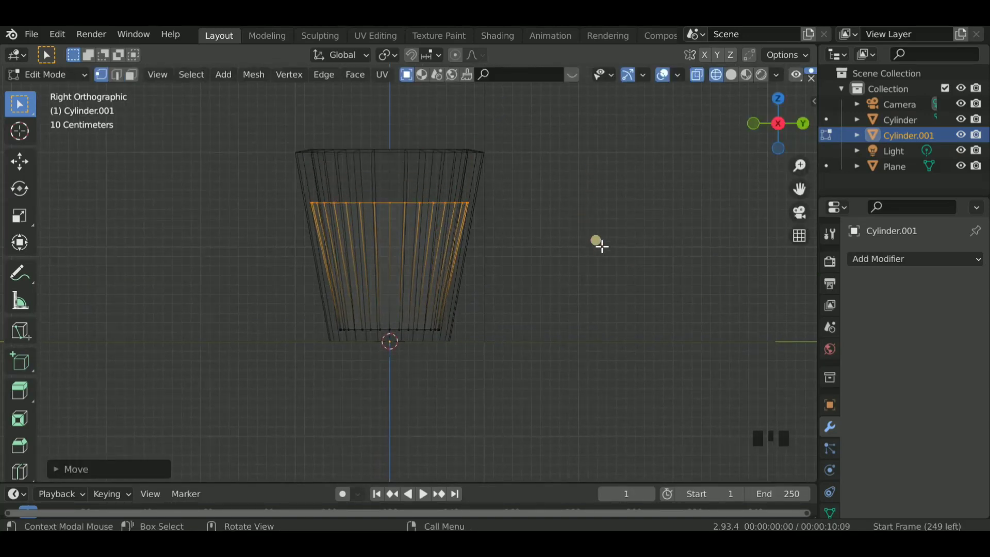
- Scale the lowered top ring slightly inward to fit inside the cup wall, then return to Object Mode with solid shading
key("s")
left_click(625, 276)
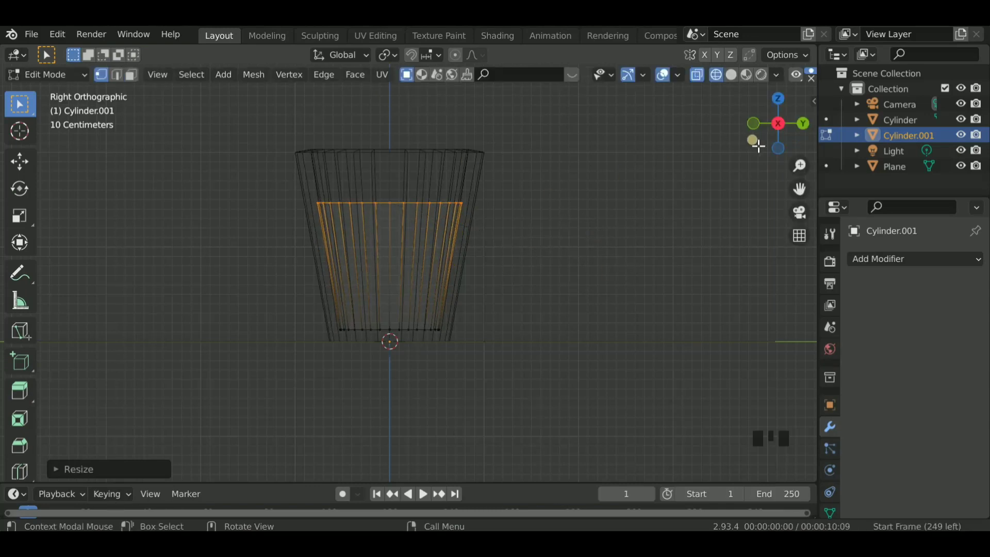
left_click_drag(775, 141, 774, 141)
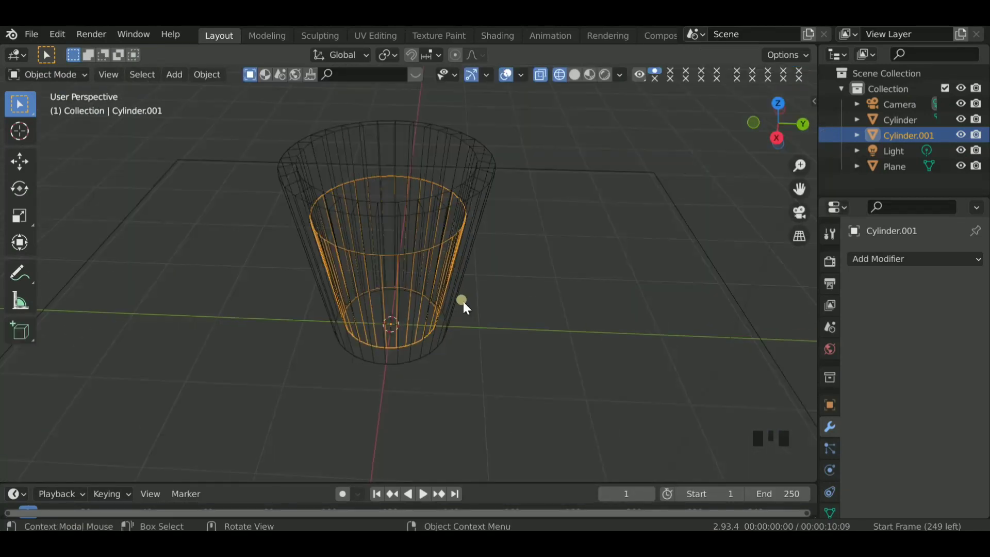
left_click(575, 75)
left_click_drag(779, 128, 779, 127)
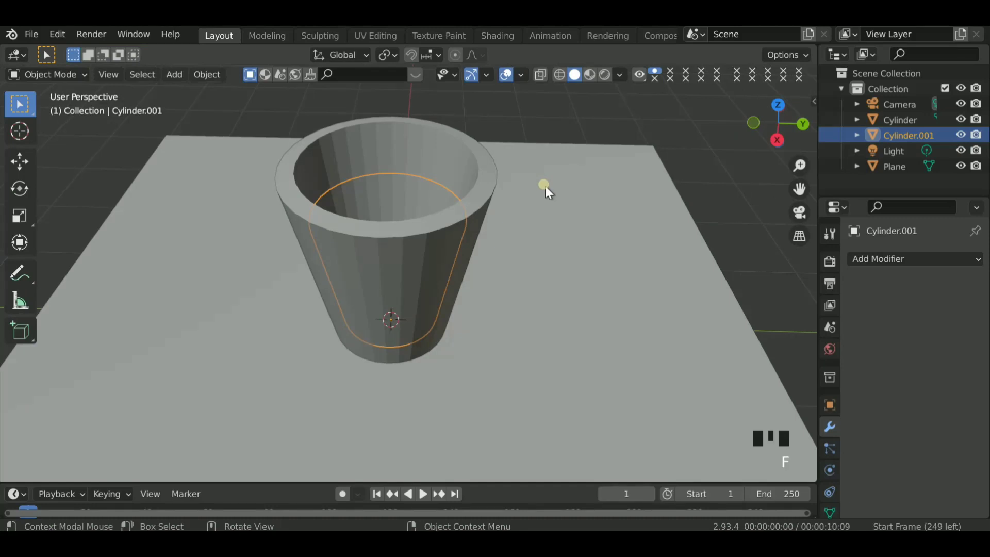
- Fill the inner shell's open top ring with a face to form the liquid surface, then leave editing and deselect everything
key("Tab")
key("f")
left_click_drag(779, 132, 585, 129)
left_click(611, 141)
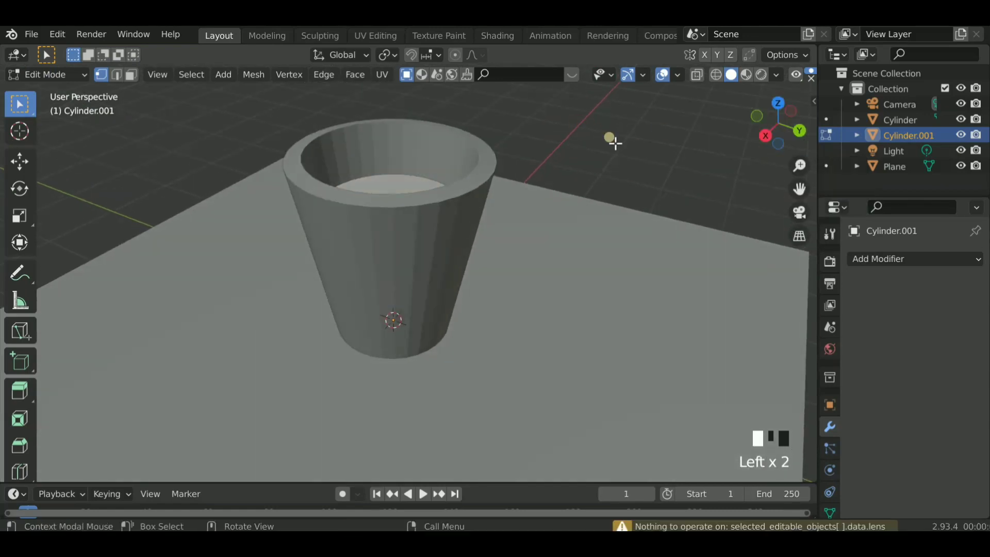
left_click(499, 132)
left_click(456, 145, "shift")
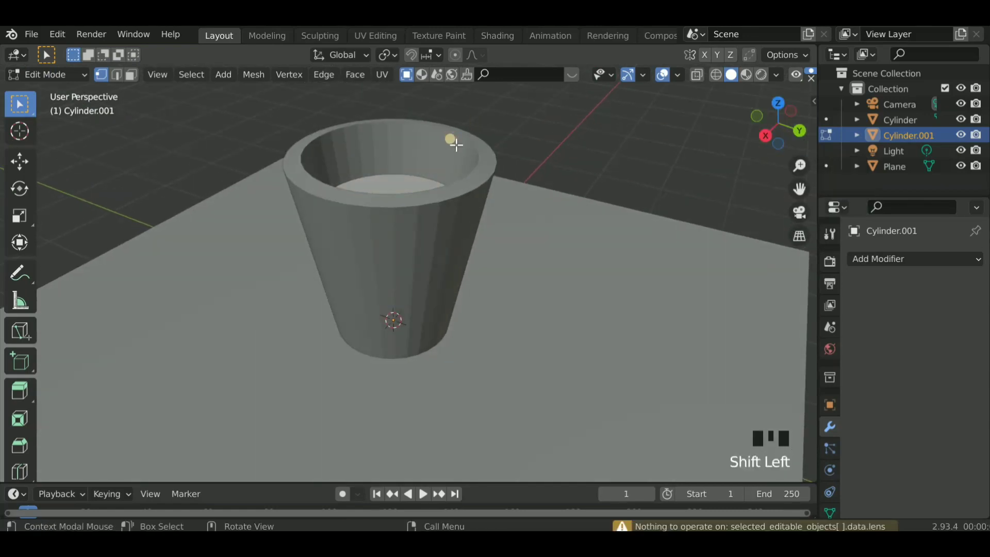
key("Tab")
left_click(562, 147)
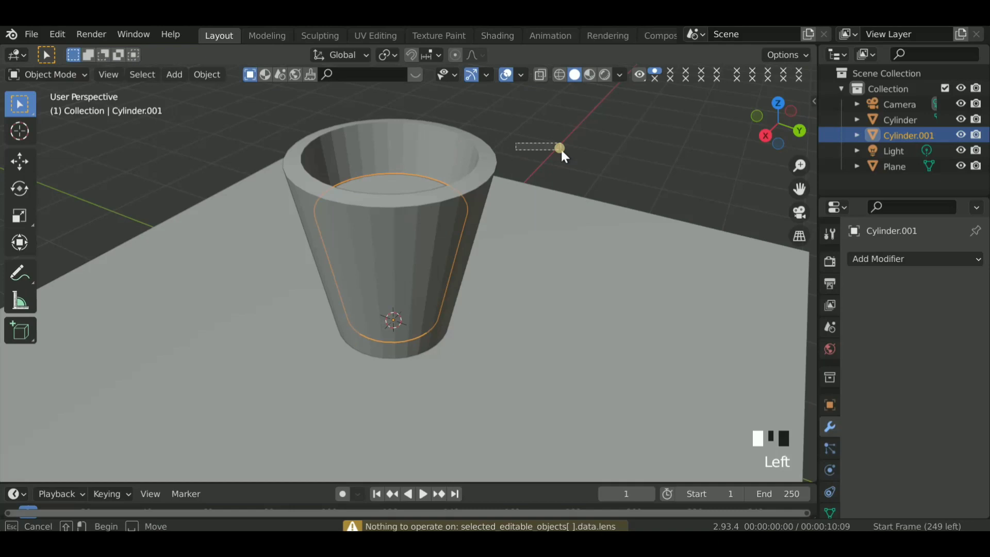
- In edge editing on the cup, select both the inner and outer edge loops of its rim
left_click(469, 142, "shift")
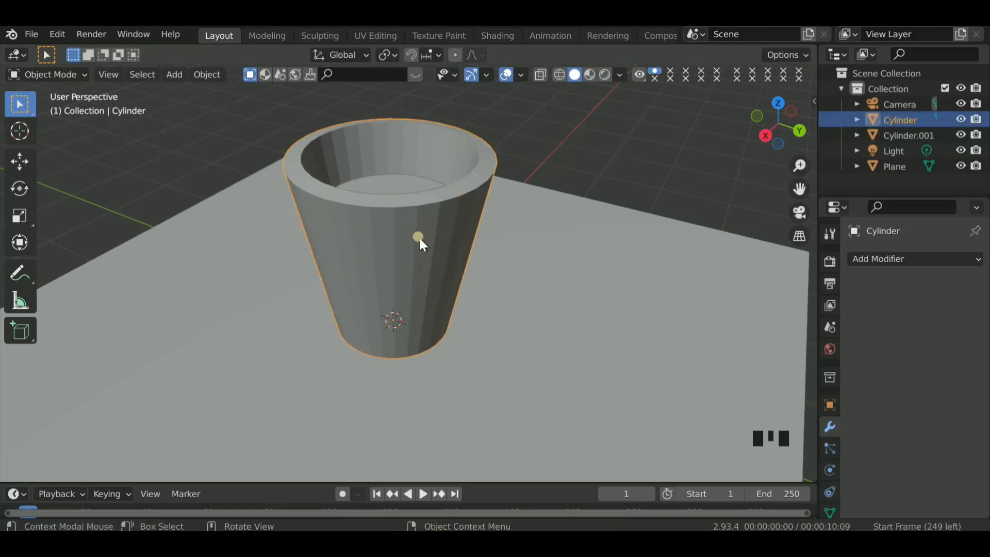
key("Tab")
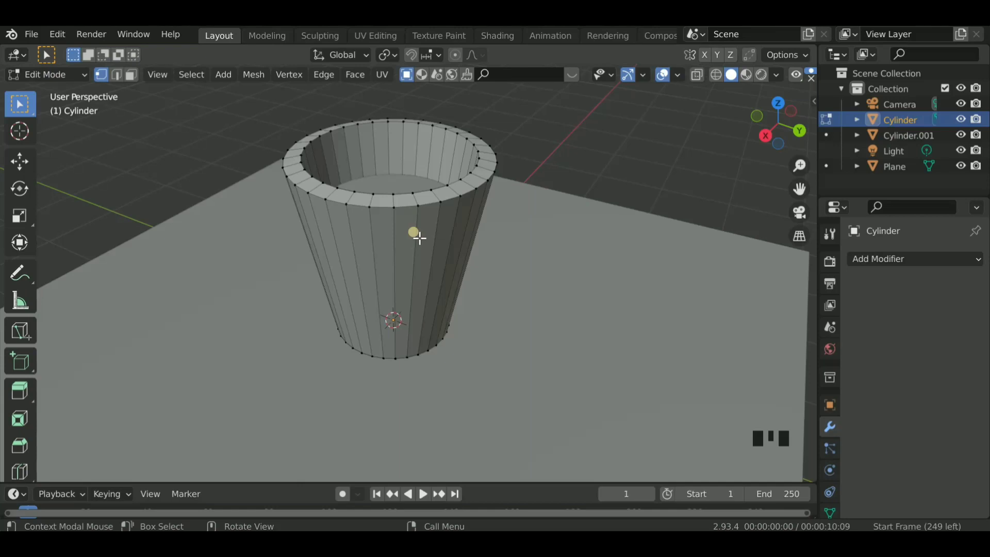
key("2")
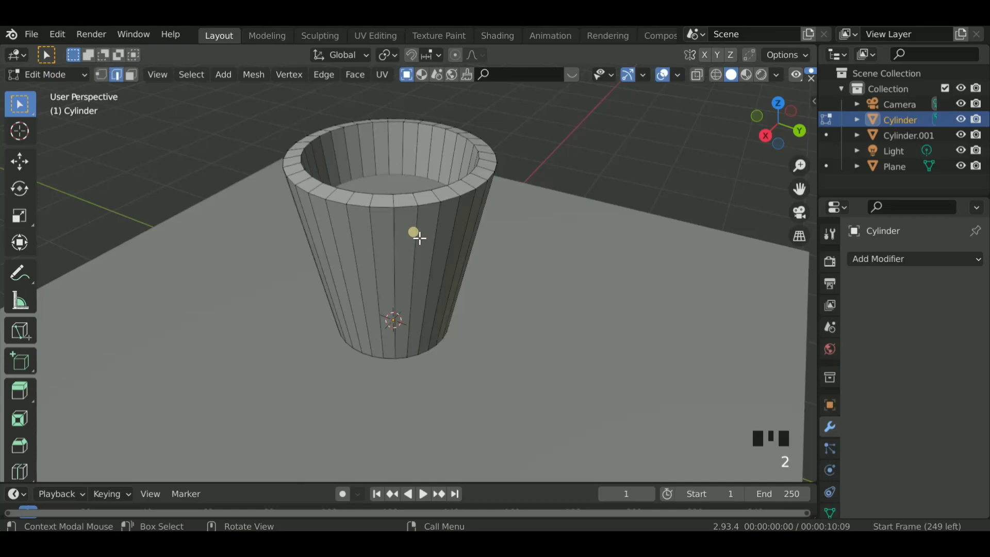
left_click(437, 127, "alt+shift")
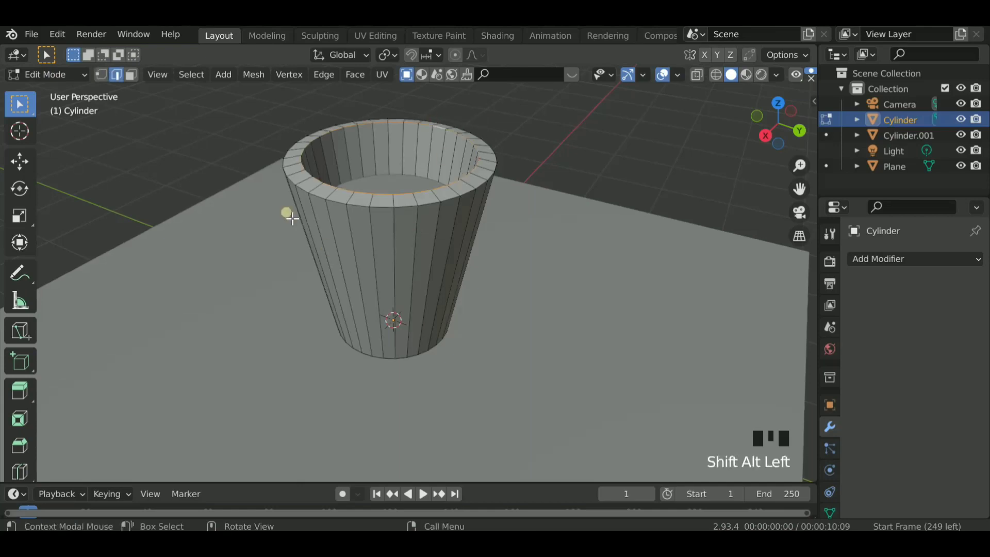
left_click(483, 144, "alt+shift")
left_click_drag(781, 138, 752, 143)
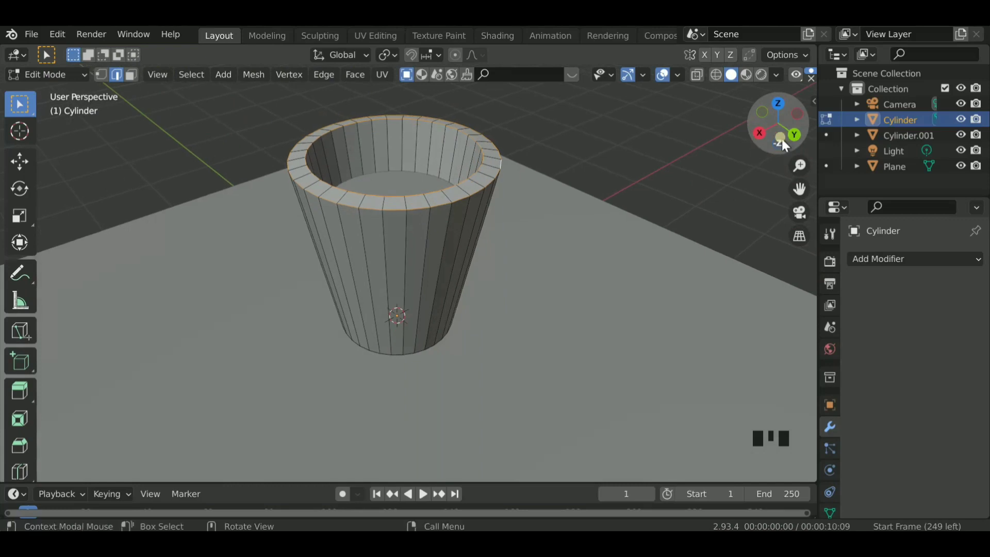
- Bevel the selected rim edges about 0.064 m wide with multiple segments to round the rim, and return to Object Mode
key("ctrl+b")
scroll(642, 186, "up", 1)
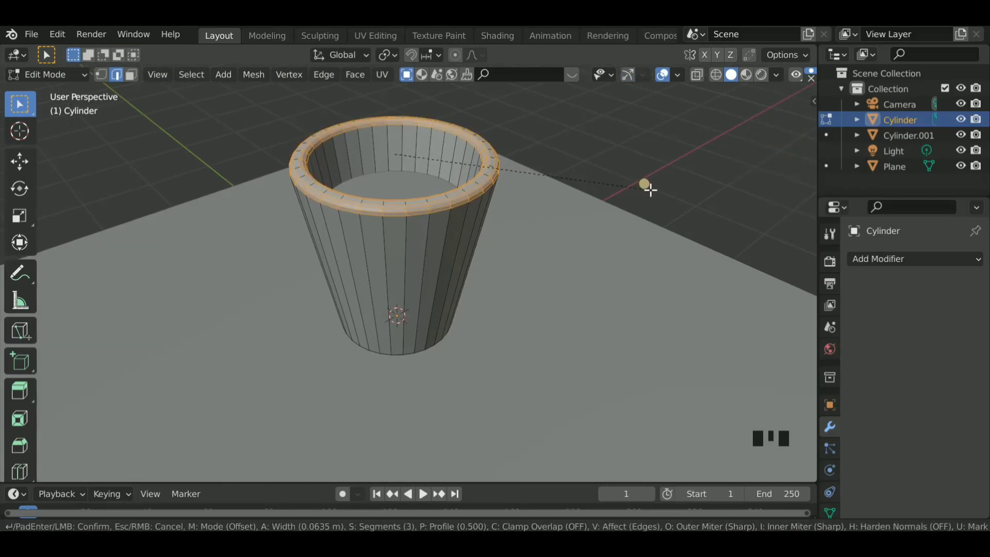
scroll(645, 186, "up", 3)
left_click(650, 192)
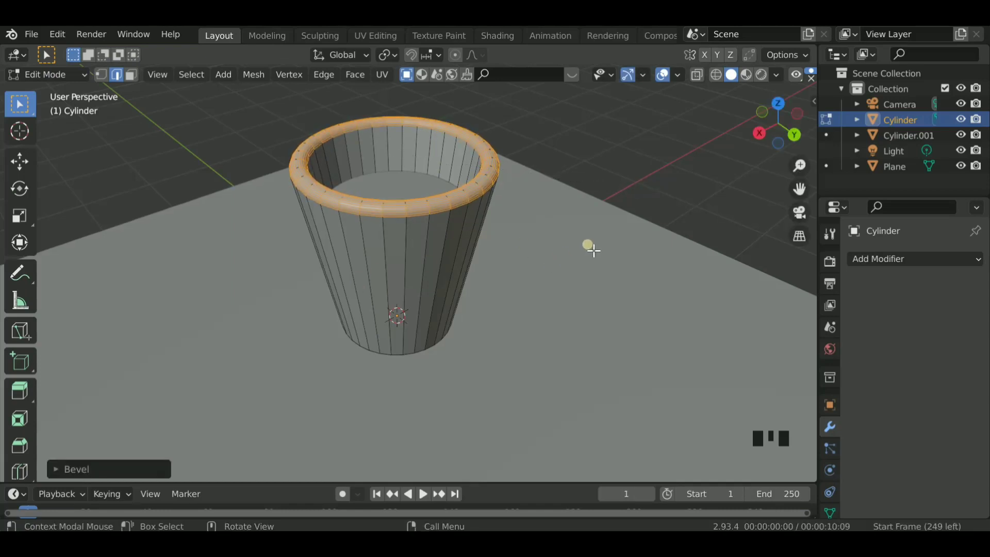
key("Tab")
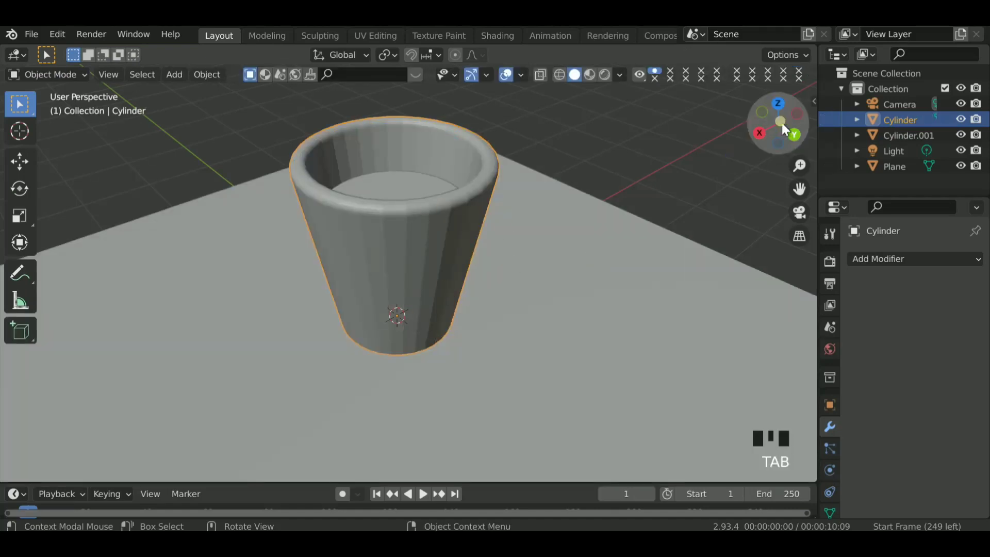
left_click_drag(782, 123, 506, 222)
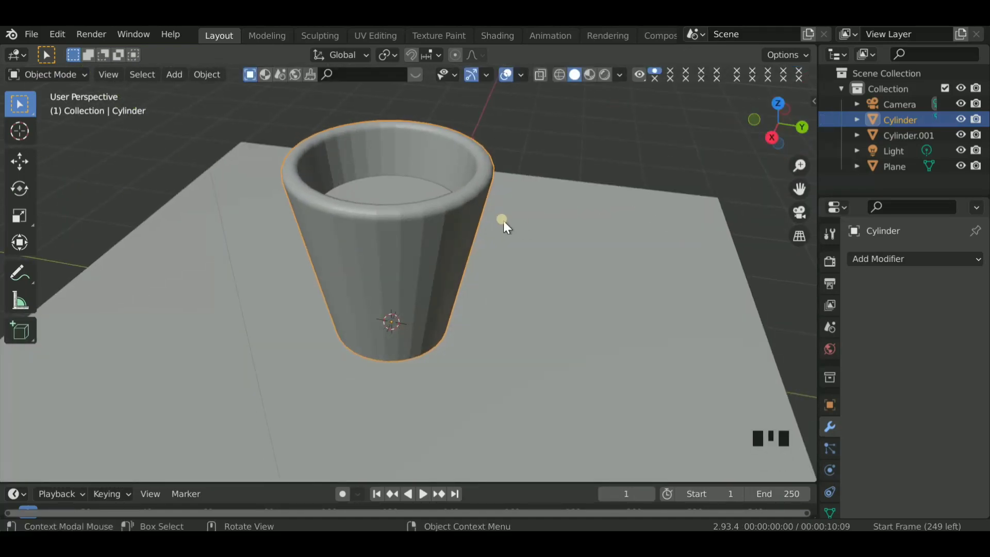
- Select the liquid object inside the cup and add a new material to it
left_click(568, 138)
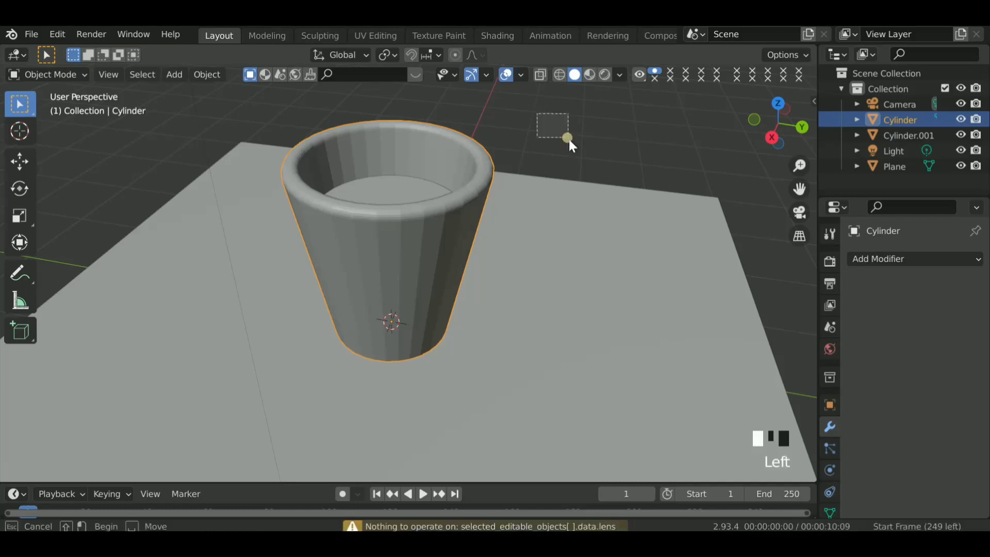
left_click(406, 187, "shift")
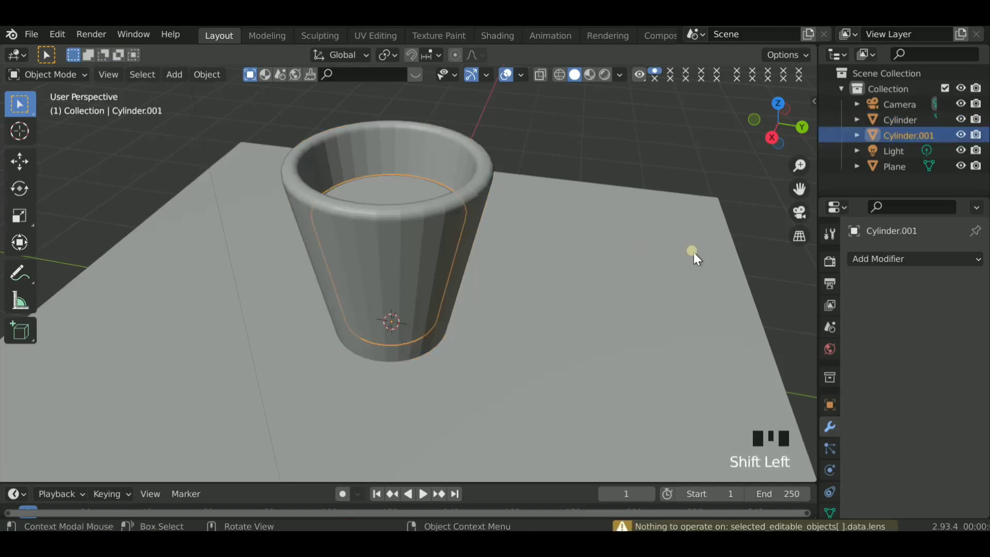
scroll(828, 469, "down", 3)
left_click(828, 472)
left_click(905, 320)
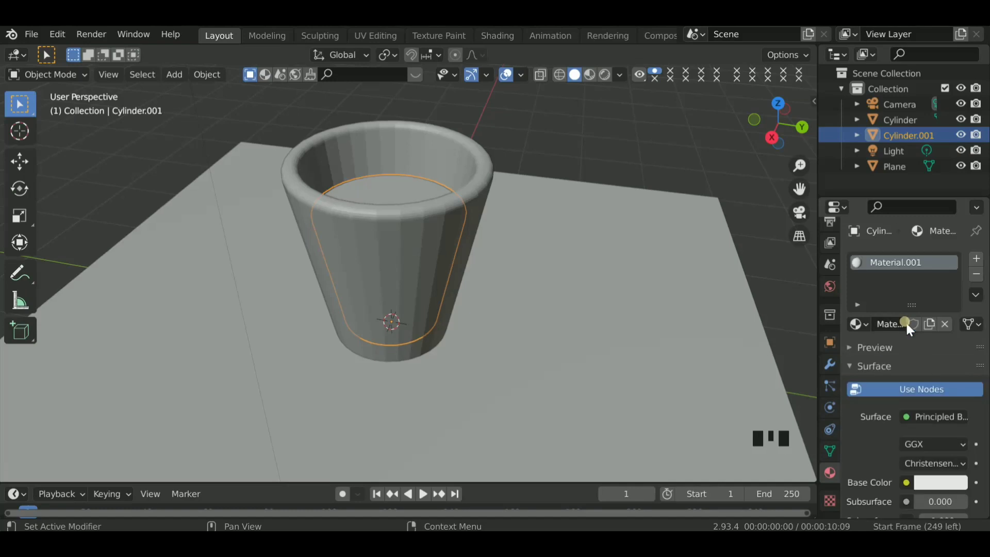
- Set the liquid material's base color to hex C56633
left_click(928, 483)
left_click(897, 412)
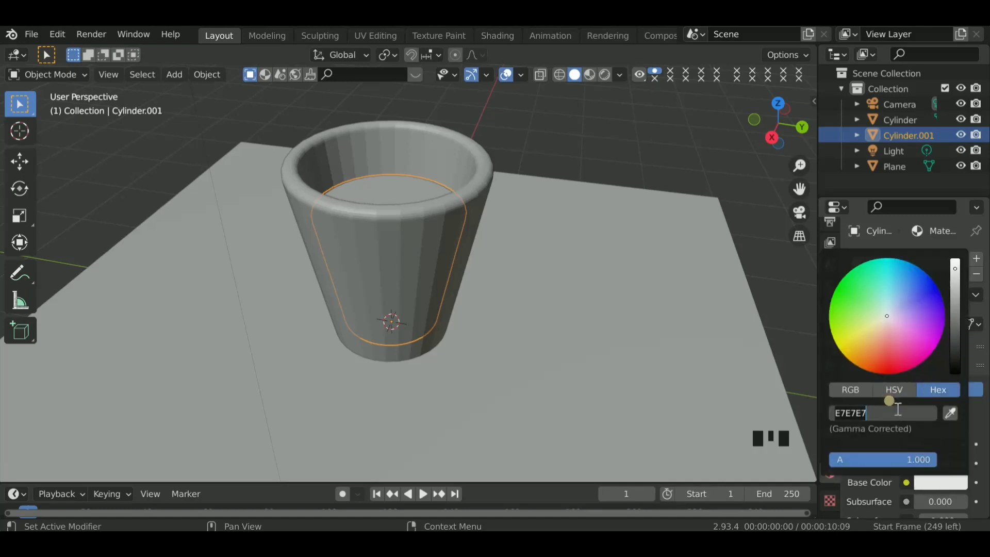
type("C56633")
key("Return")
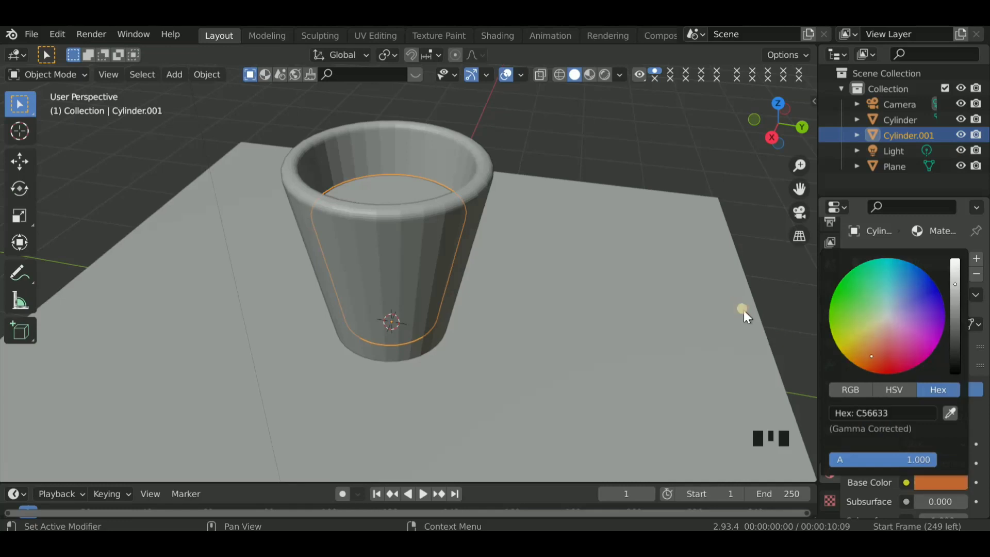
left_click(929, 480)
left_click(792, 264)
- Give the cup a new material with its surface shader set to Glass BSDF
left_click(456, 146, "shift")
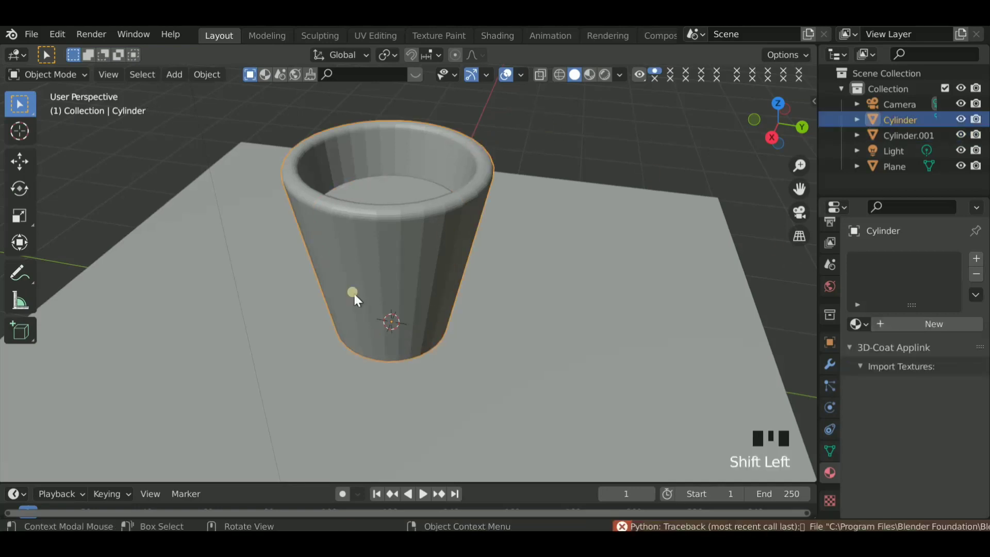
left_click(895, 326)
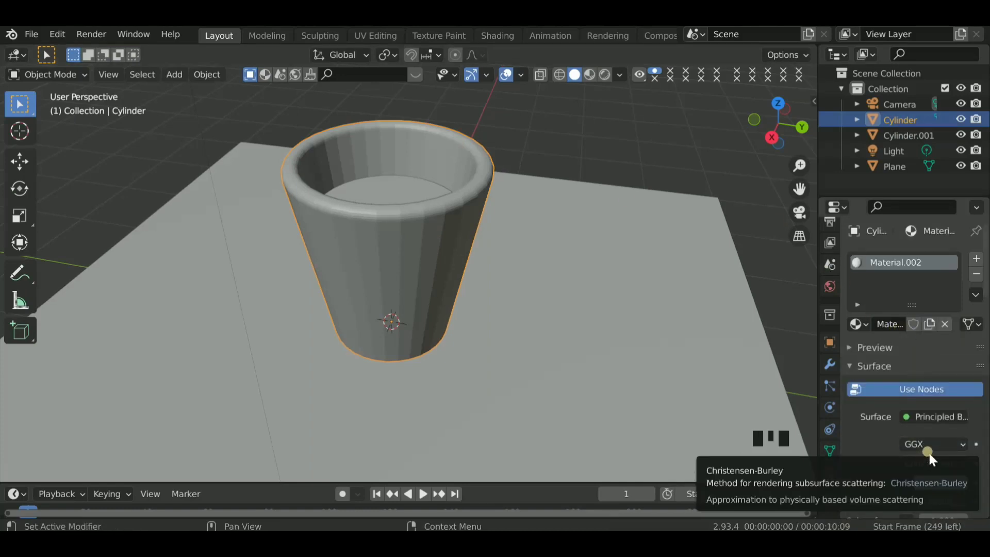
left_click(940, 416)
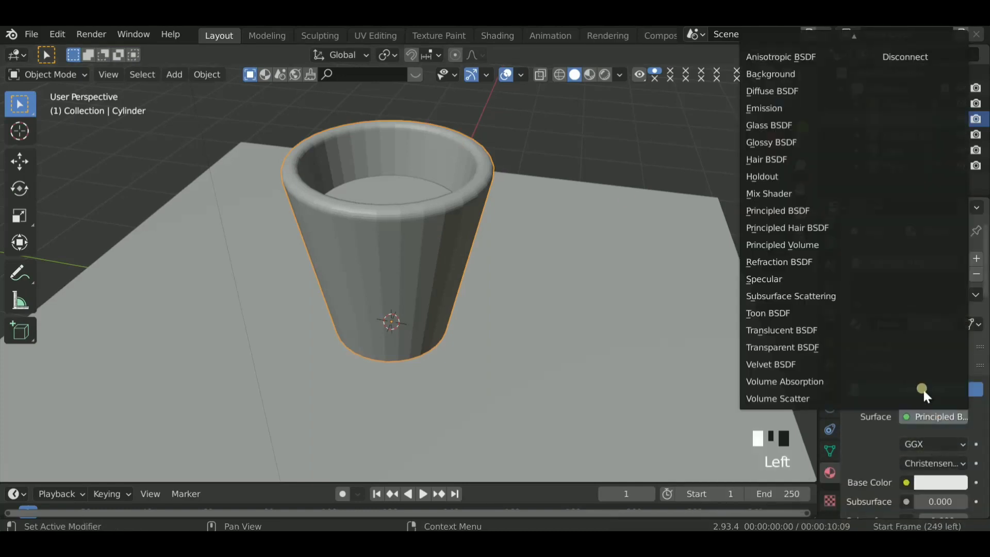
left_click(783, 124)
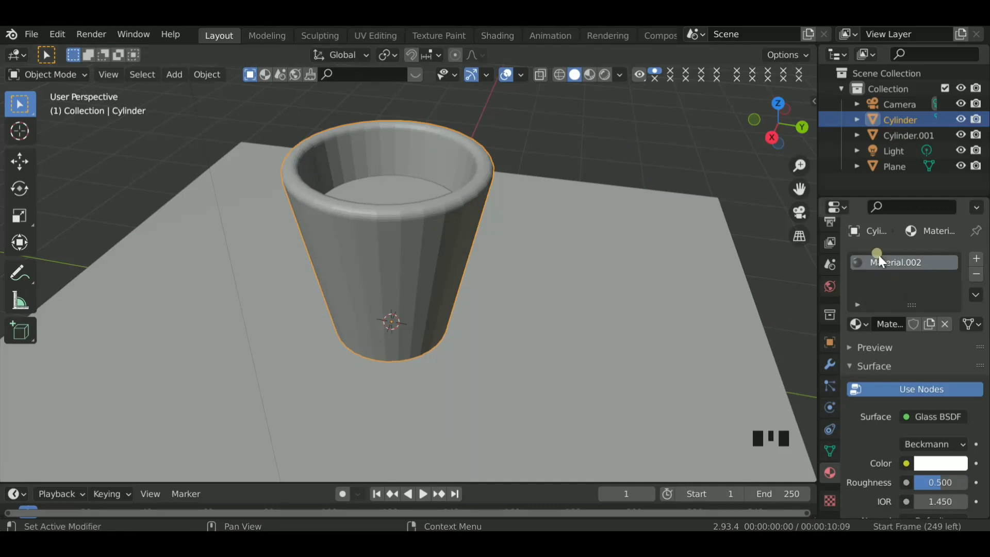
left_click(813, 320)
- Add a new material to the ground plane and show the scene in Material Preview shading
left_click(564, 410, "shift")
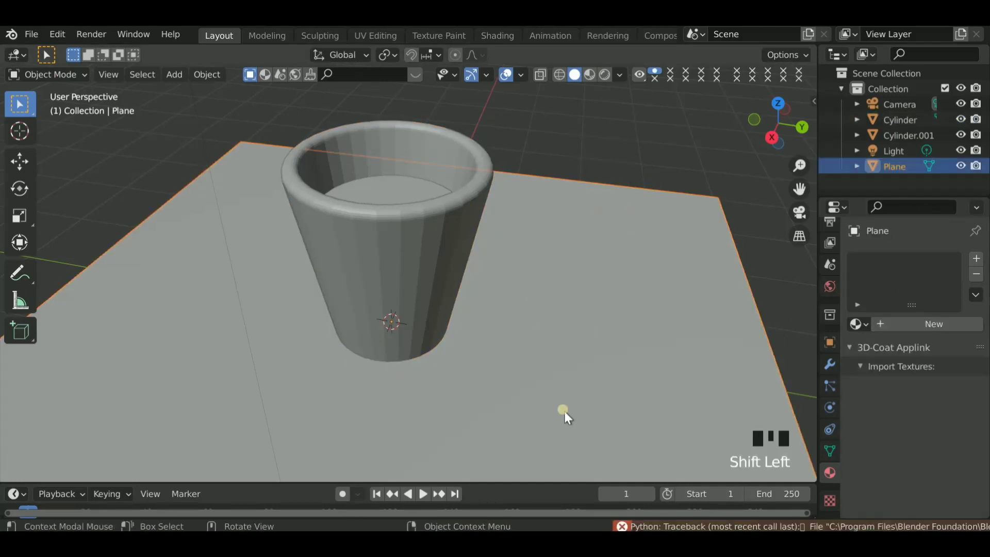
left_click(897, 325)
left_click(590, 75)
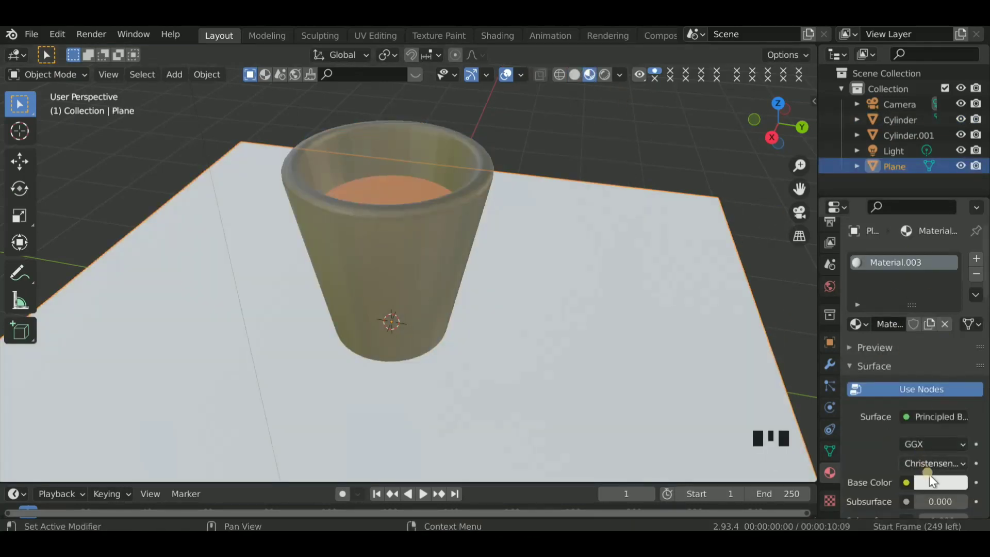
- Choose a dark purple base color for the ground plane's material, then return to solid shading
scroll(929, 474, "down", 3)
left_click(932, 380)
left_click(895, 243)
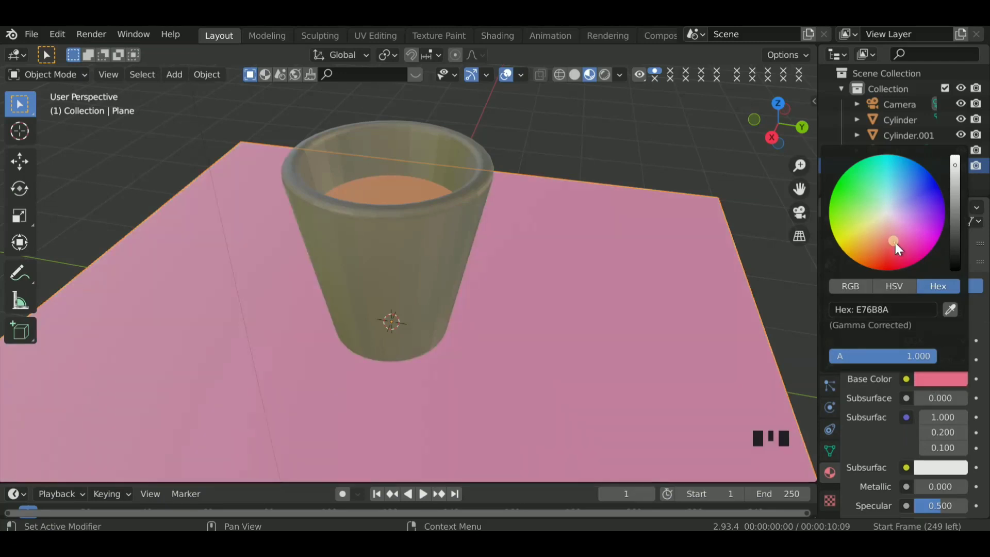
left_click(918, 243)
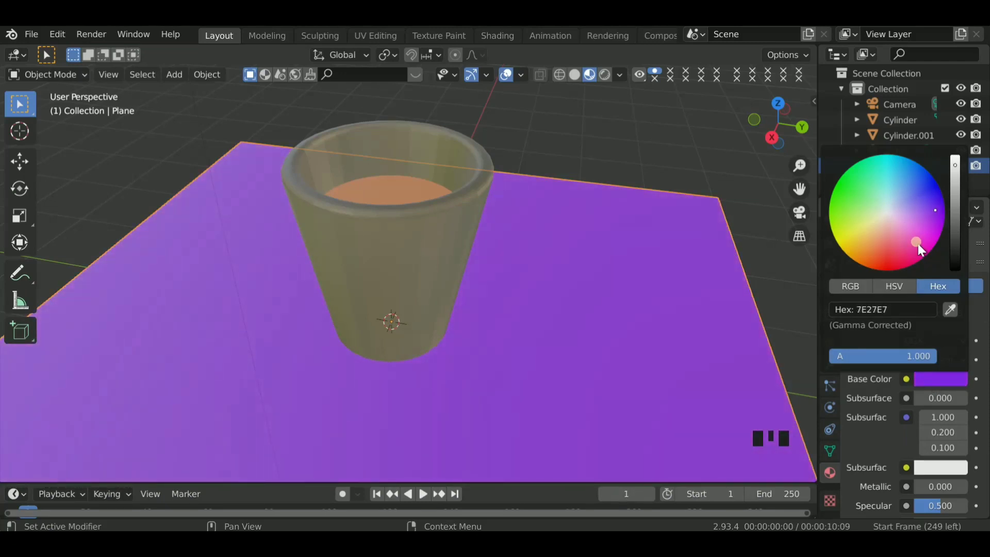
mouse_move(936, 211)
left_mouse_down()
mouse_move(944, 213)
mouse_move(903, 245)
mouse_move(869, 245)
mouse_move(936, 223)
left_mouse_up()
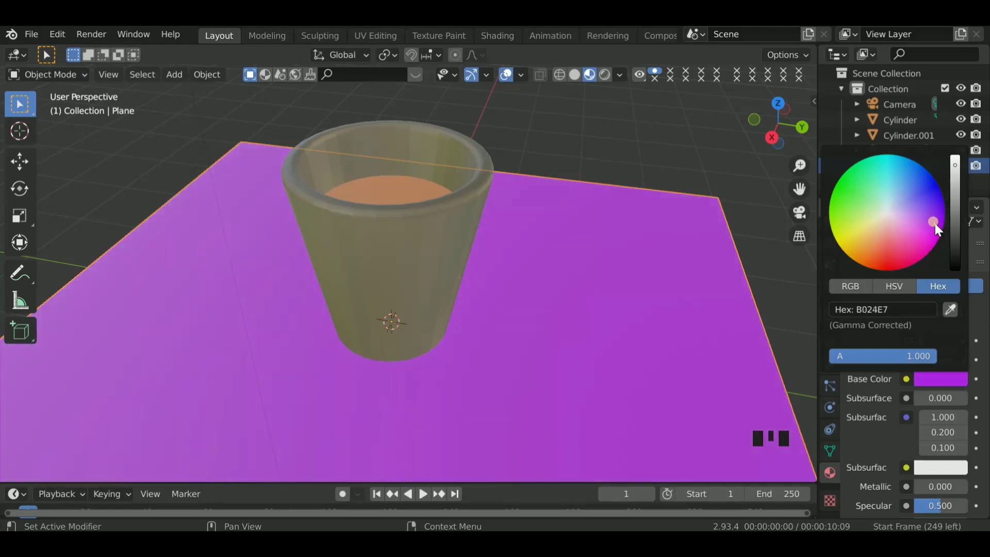
left_click(955, 229)
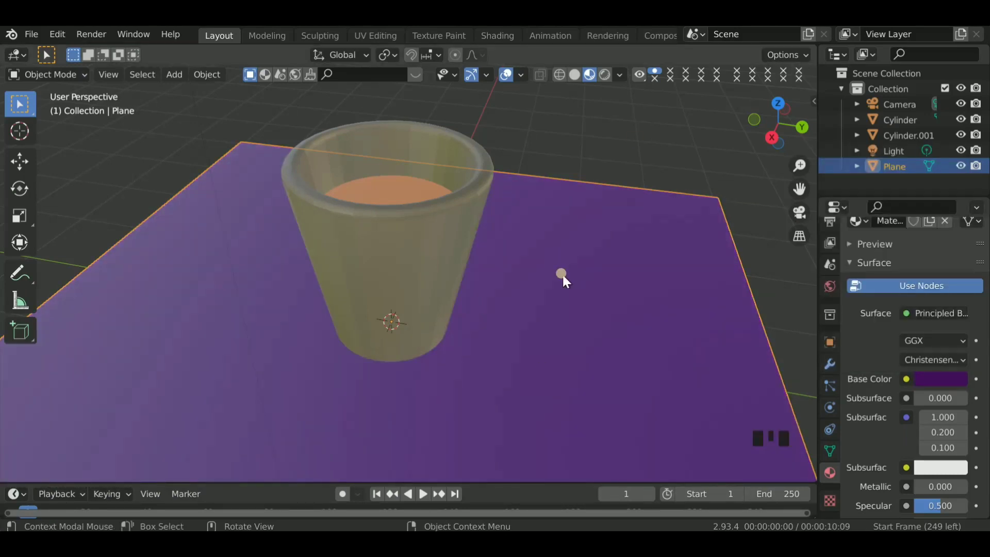
left_click(574, 75)
- Select the light above the cup and change its type to Sun
scroll(608, 214, "down", 7)
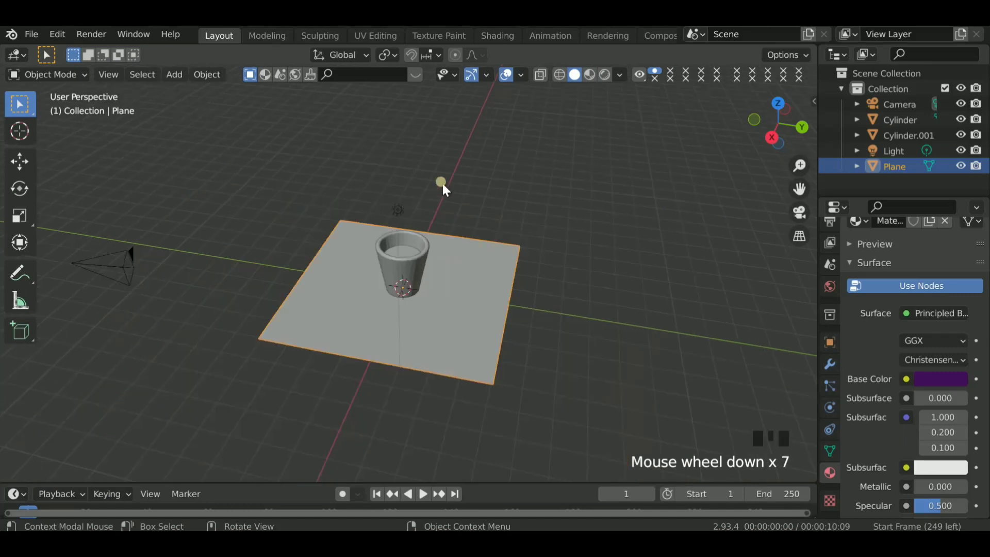
left_click(393, 209)
left_click_drag(385, 198, 412, 216)
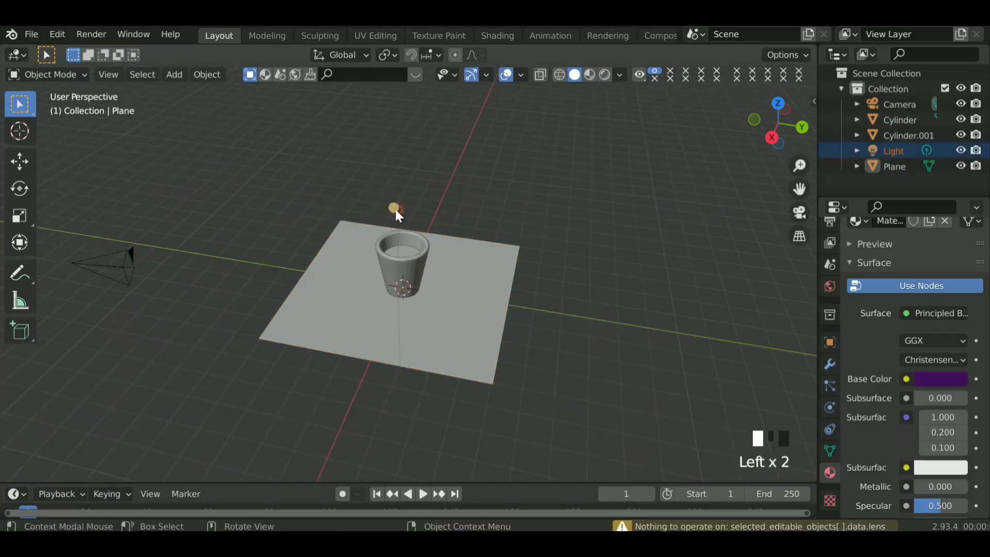
left_click(396, 210, "shift")
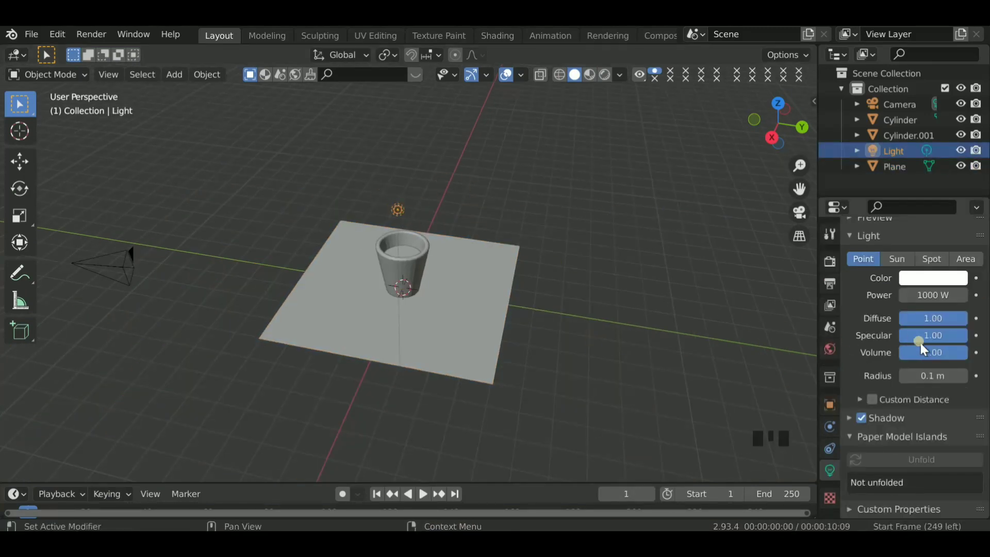
left_click(897, 260)
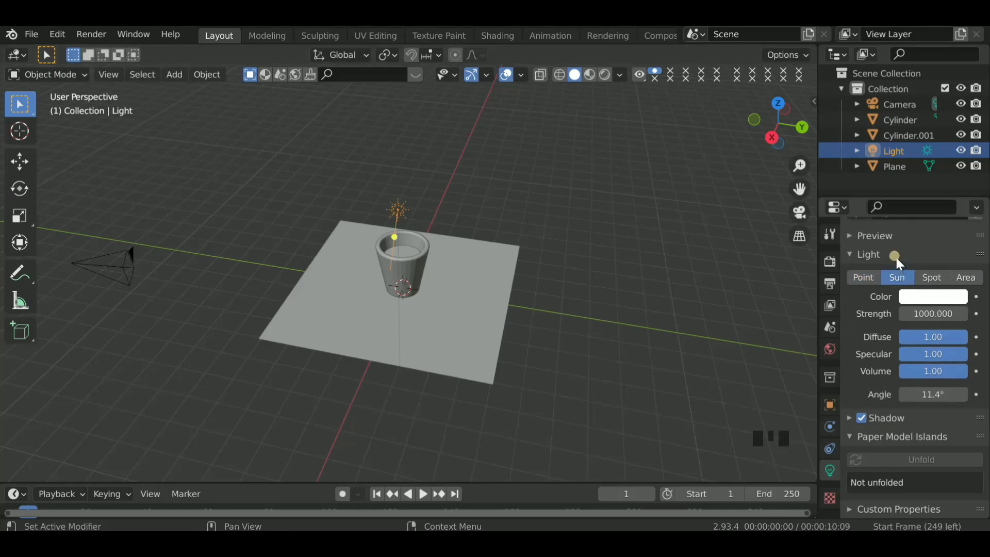
- Set the sun light's strength to 8.323 and its angle to 24.1°
left_click(929, 314)
type("8")
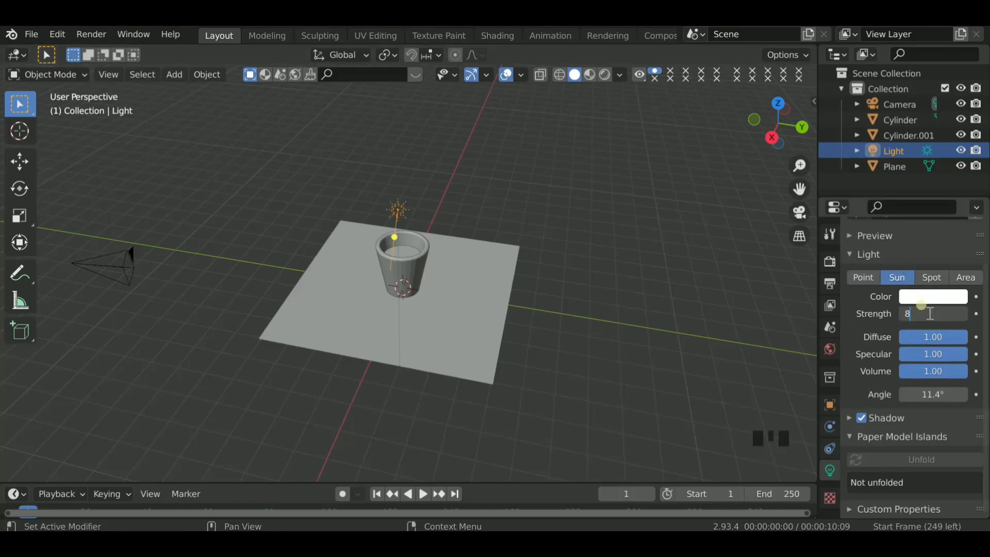
type(".3232")
key("Return")
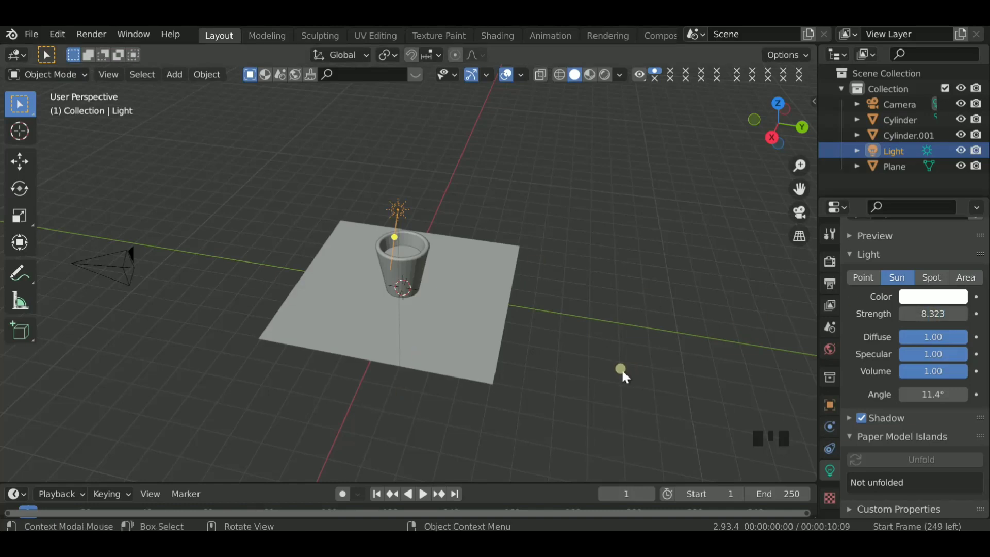
left_click(903, 398)
type("24.1")
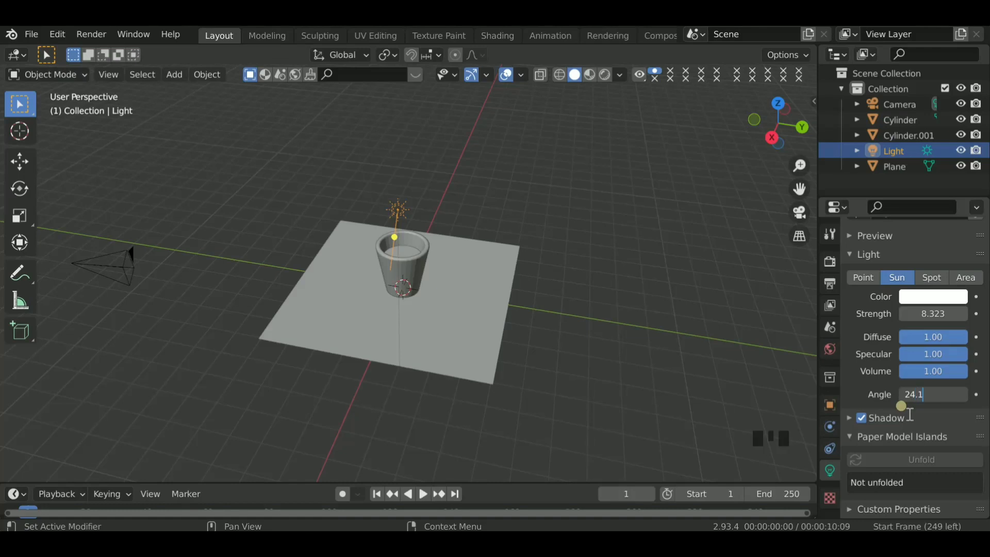
key("Return")
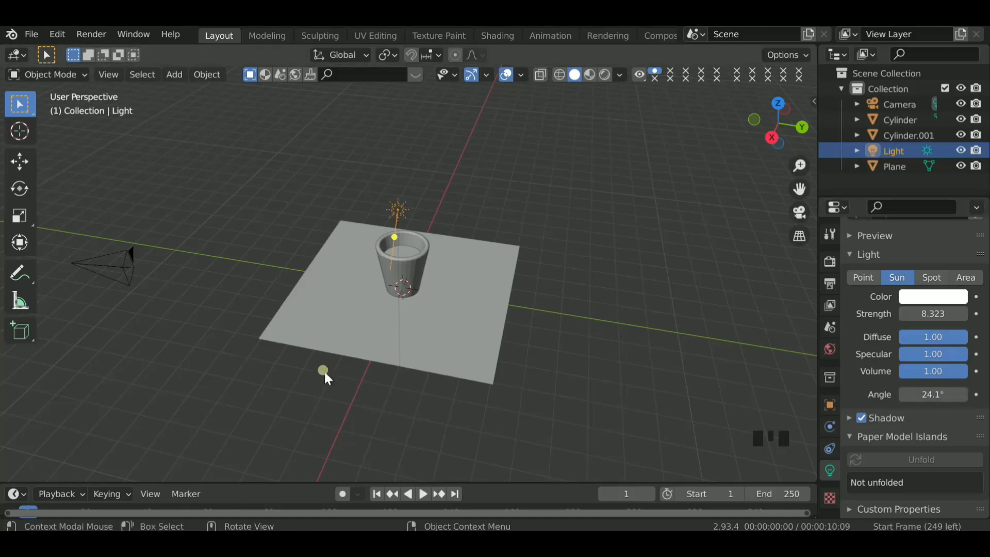
- Switch the render engine to Cycles and enable render denoising with the NLM denoiser
left_click_drag(787, 131, 450, 255)
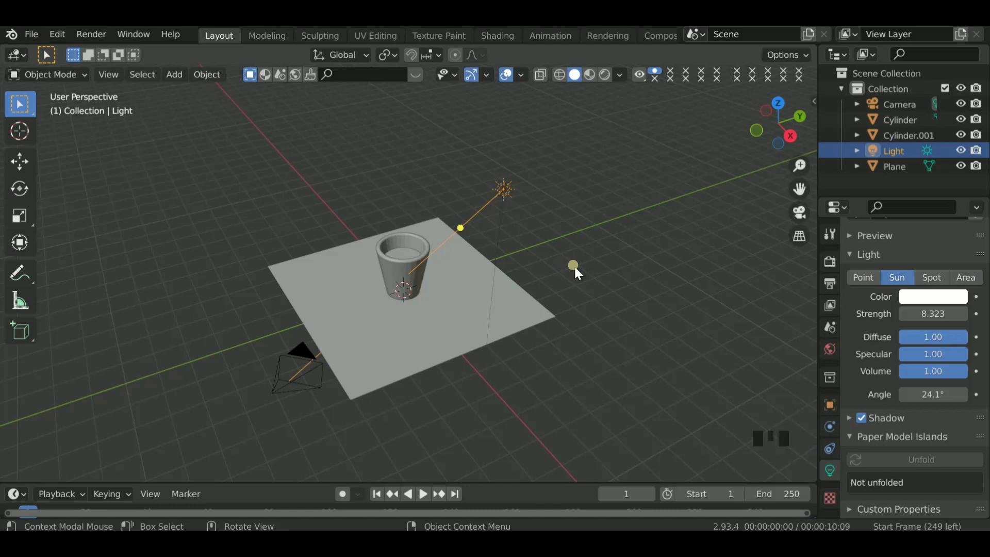
left_click(830, 262)
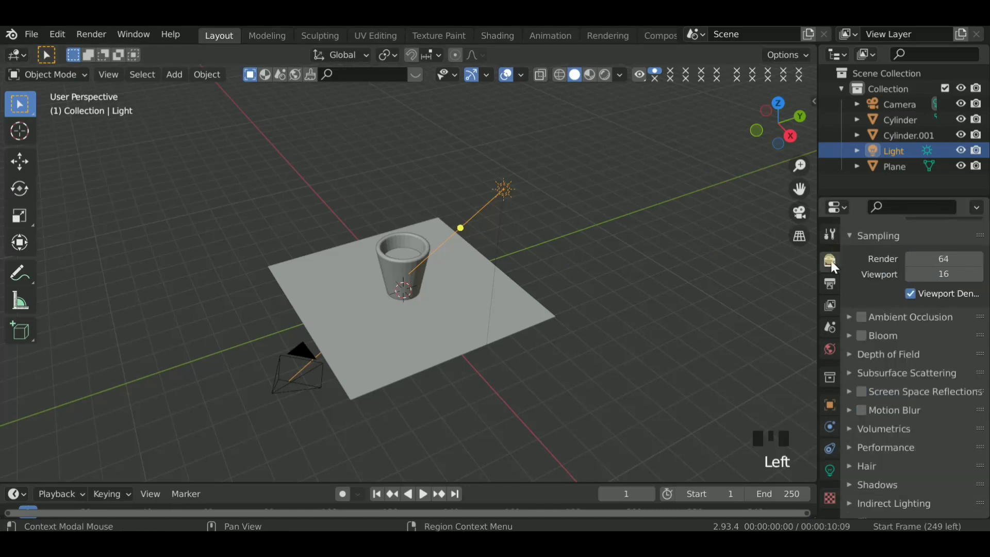
scroll(923, 296, "up", 3)
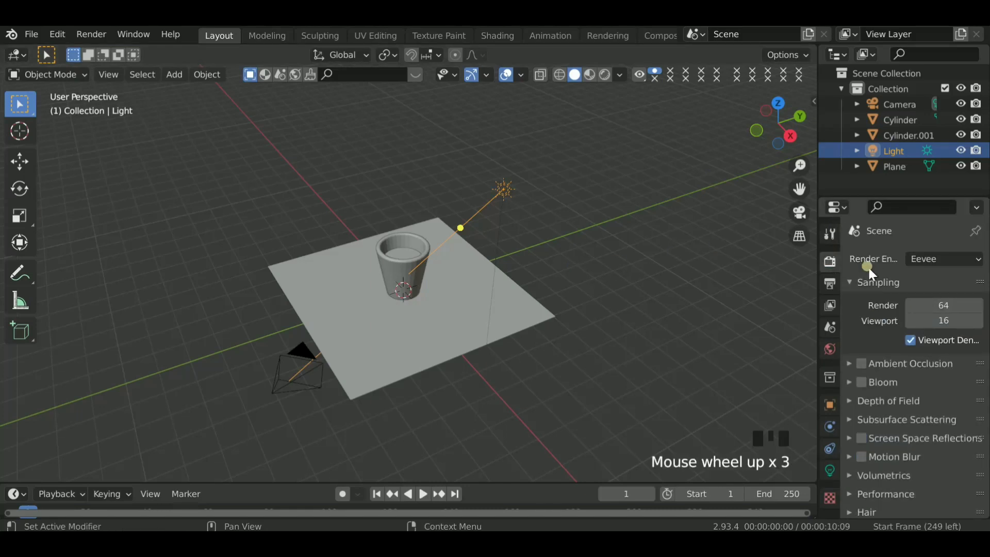
left_click(933, 259)
left_click(885, 316)
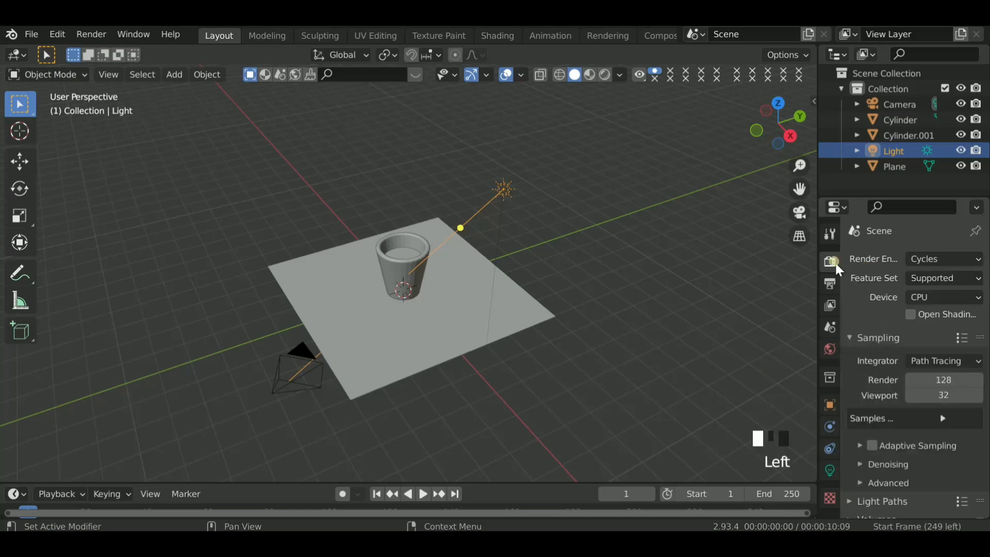
scroll(872, 417, "down", 3)
left_click(884, 403)
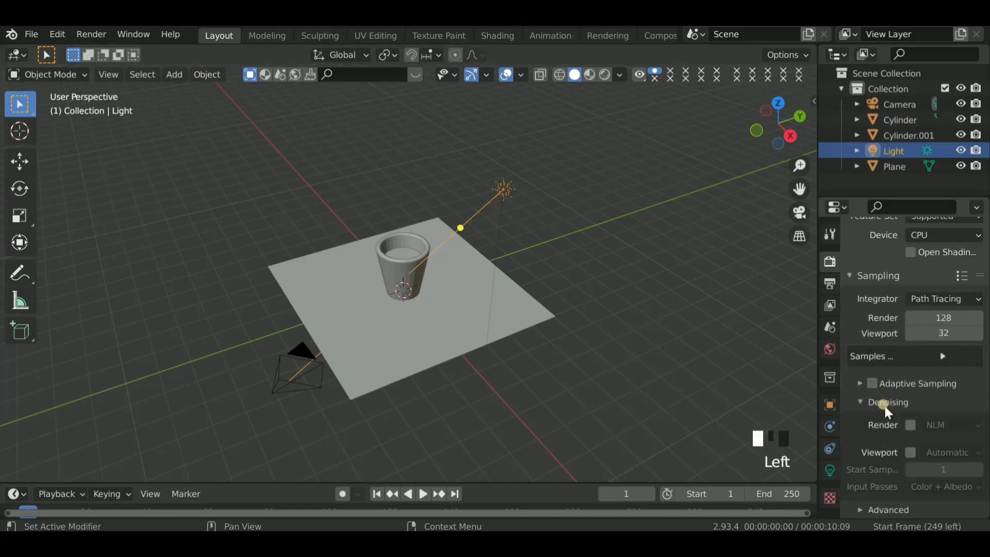
left_click(904, 430)
- Preview the glass cup and its lighting in rendered shading, then return to solid shading
left_click(604, 74)
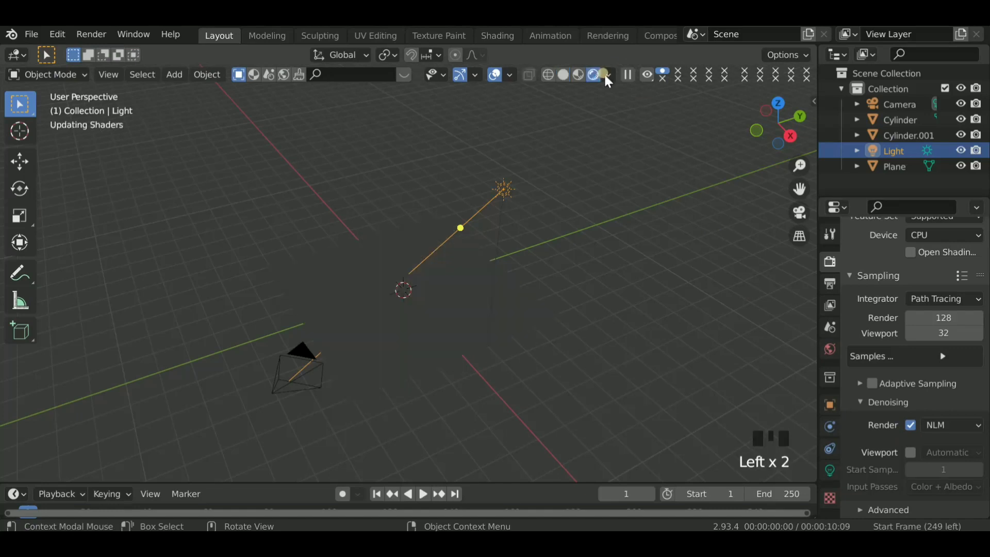
scroll(443, 249, "up", 1)
scroll(443, 249, "up", 2)
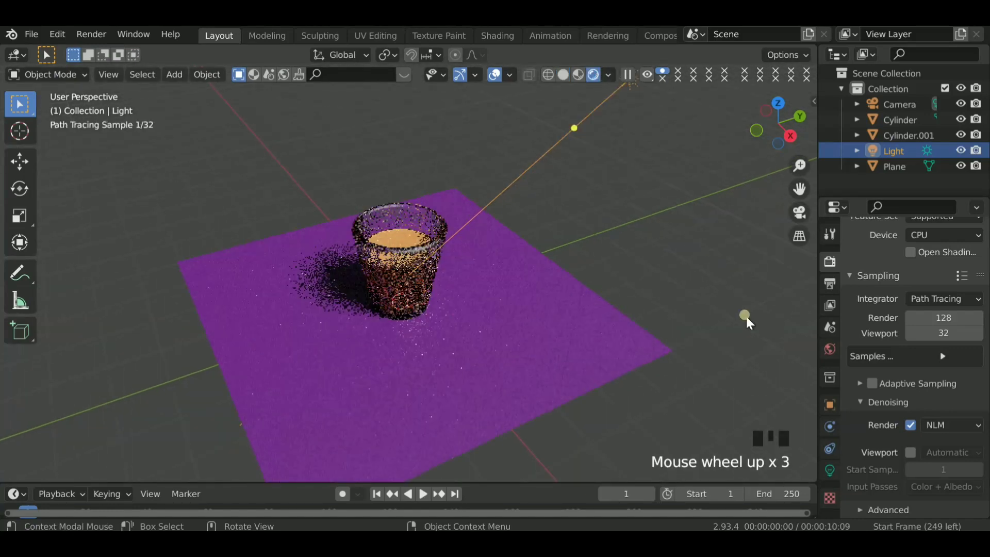
left_click(826, 469)
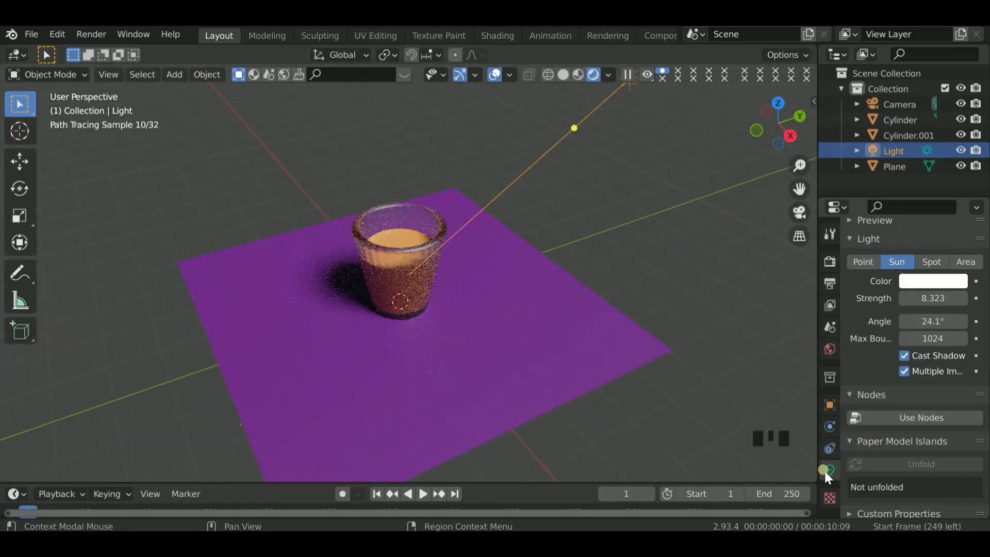
left_click(567, 75)
- Select the camera and move it back along its local Z axis, farther away from the cup
scroll(549, 250, "down", 5)
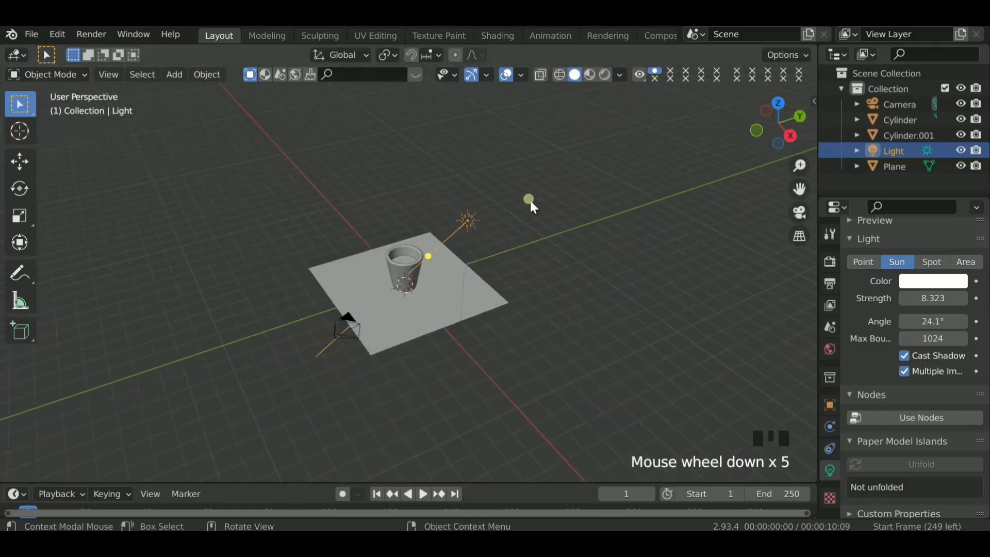
left_click(530, 200)
left_click_drag(773, 119, 739, 104)
left_click(272, 254)
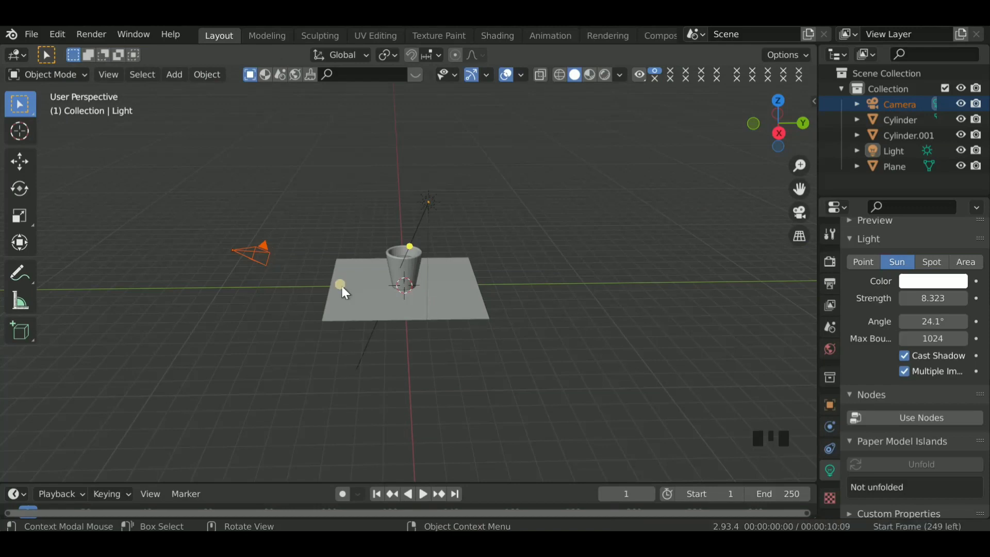
left_click(265, 254, "shift")
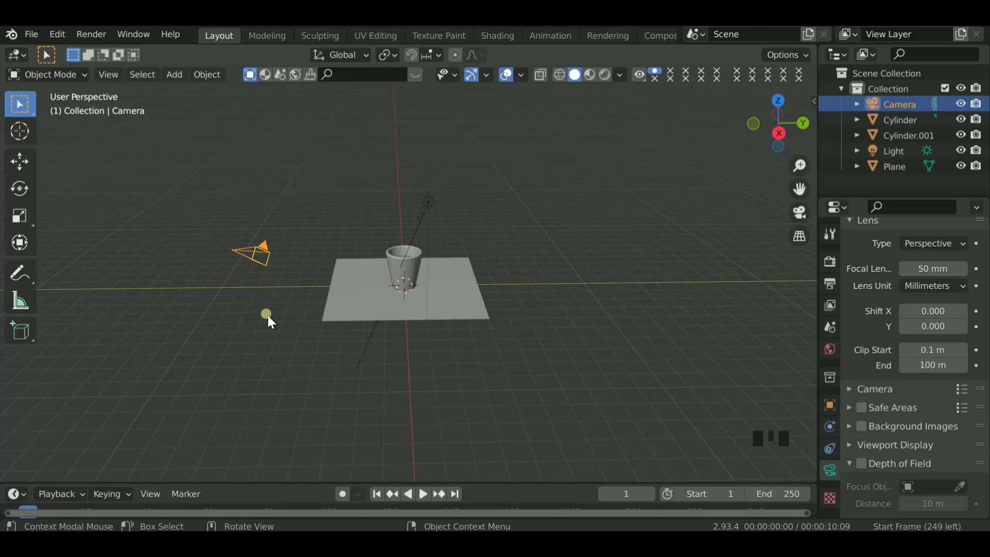
key("z")
key("z")
key("g")
key("z")
key("z")
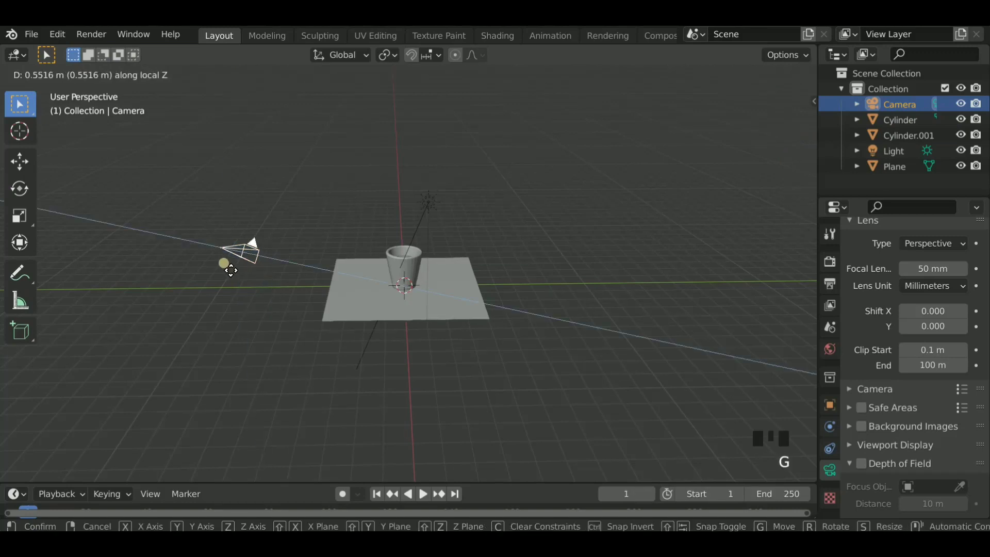
left_click(259, 333)
scroll(137, 344, "down", 2)
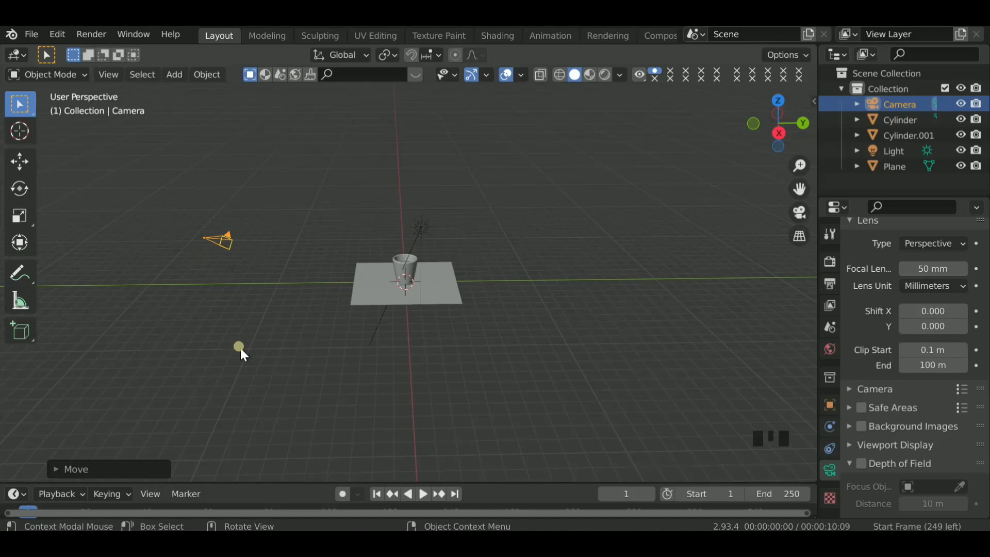
- Pull the camera still farther back along its local Z axis, well away from the ground plane
key("g")
key("z")
key("z")
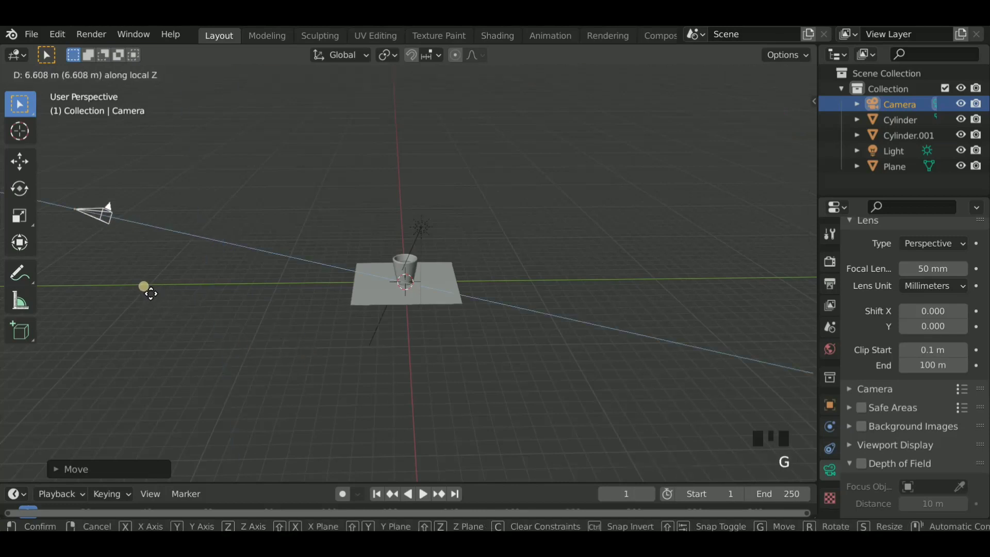
left_click(152, 298)
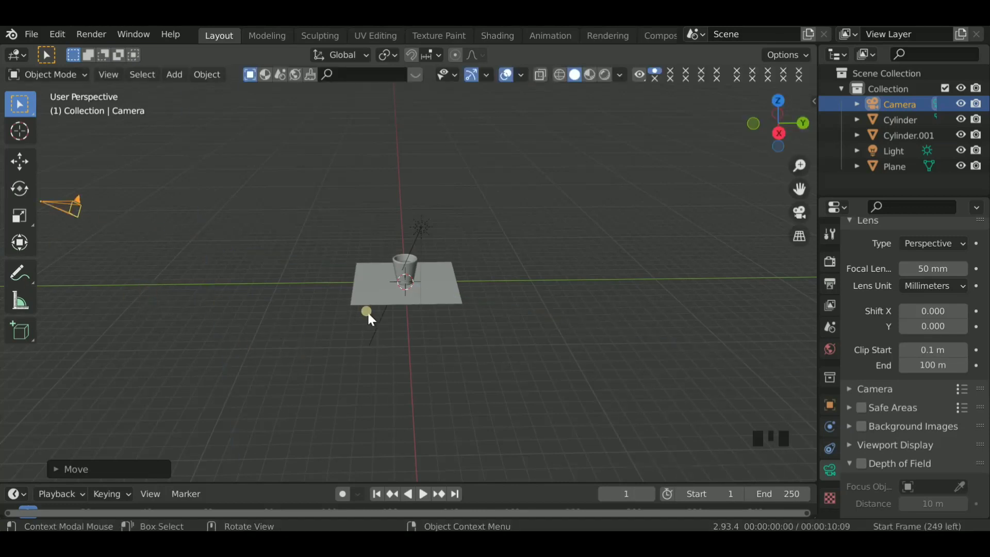
- Look through the camera and change its lens type to Orthographic
left_click(800, 212)
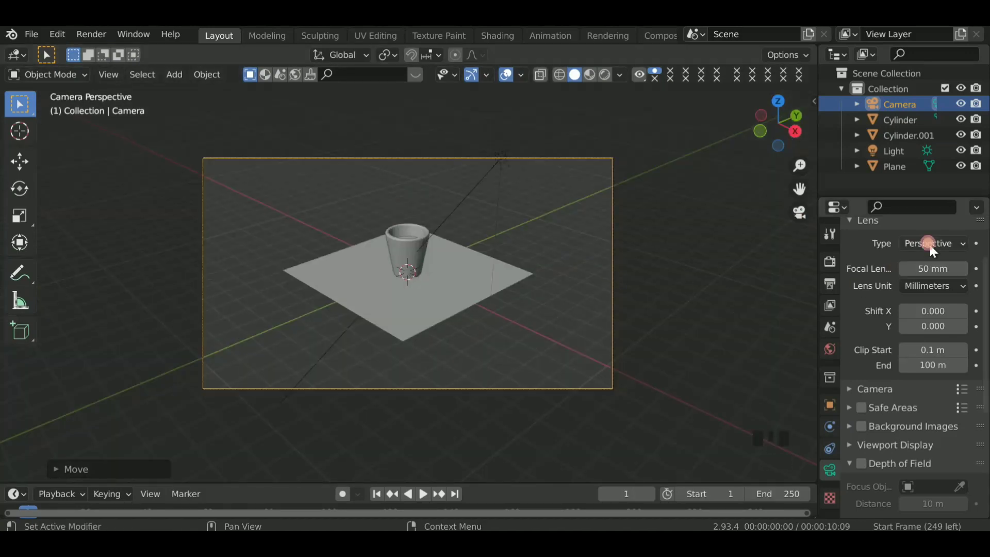
left_click(926, 244)
left_click(912, 279)
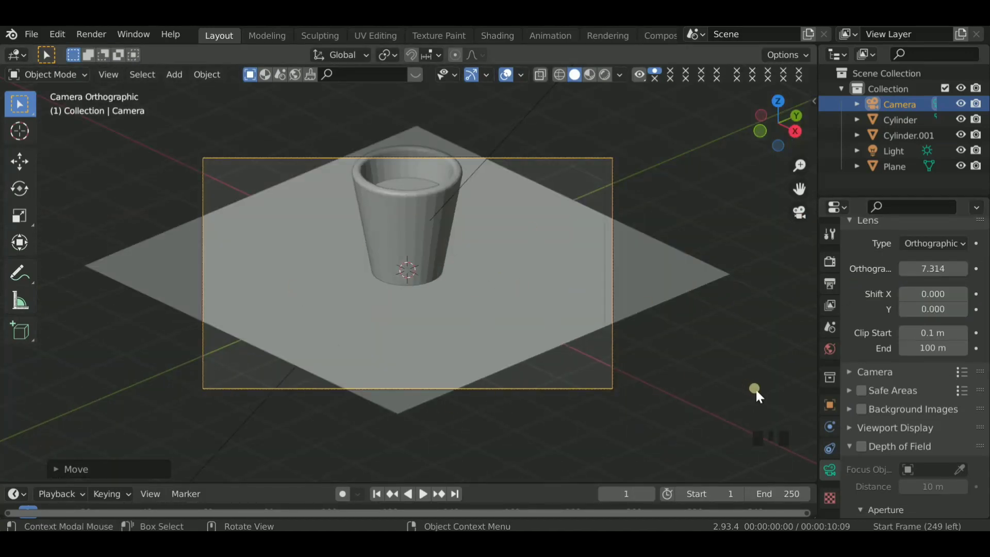
- Select the ground plane and scale it up by a factor of 4 so it fills the camera frame
scroll(756, 390, "down", 1)
left_click(588, 280)
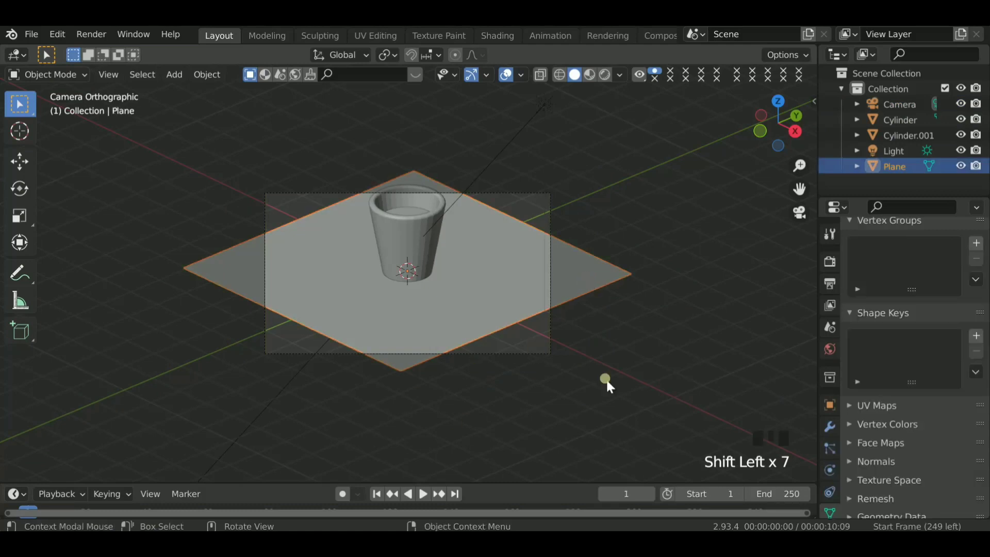
key("s")
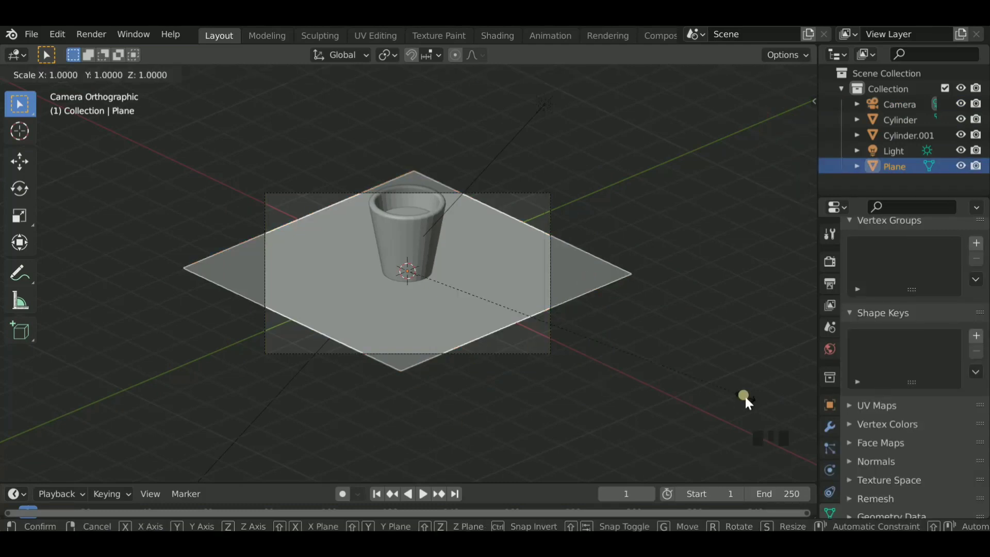
type("4")
key("Return")
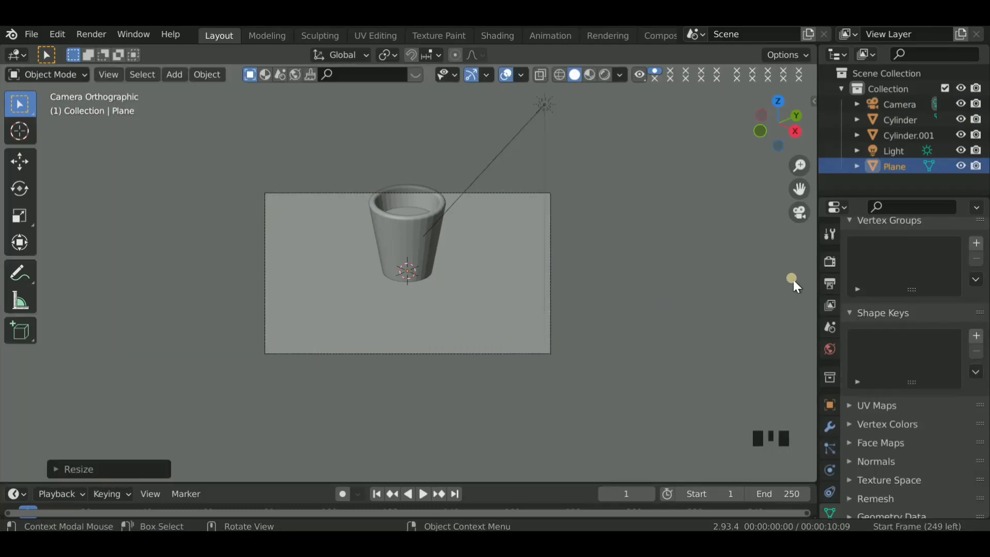
left_click(830, 284)
left_click(943, 277)
type("1080")
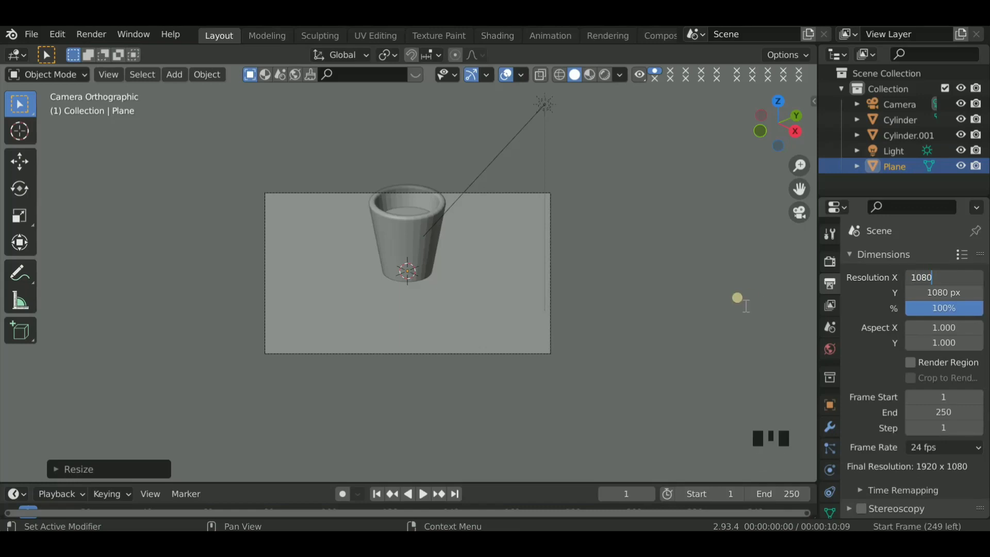
key("Escape")
left_click(796, 116)
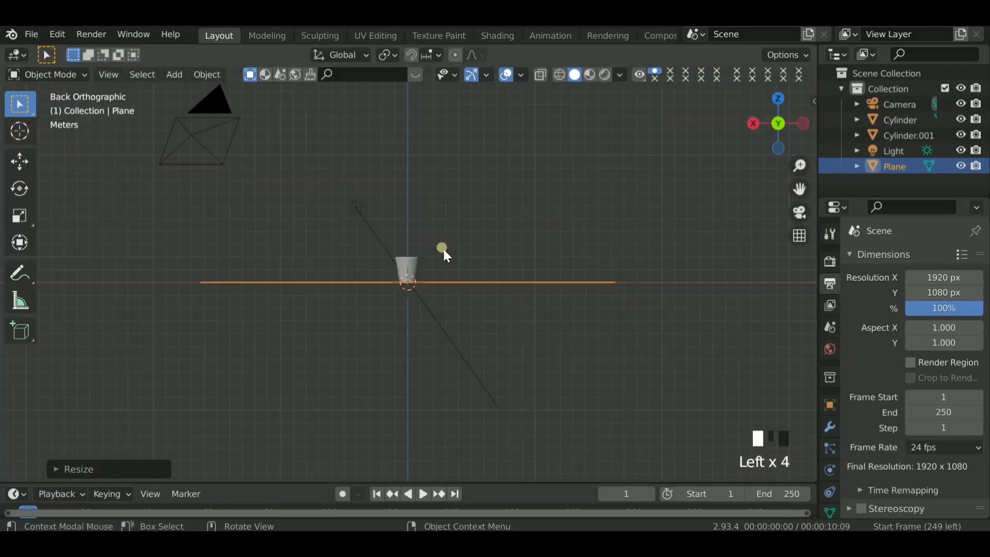
left_click(444, 252)
- Select the camera, set the horizontal render resolution to 1080 px, and return to the camera view
left_click(210, 164)
left_click(931, 281)
type("1080")
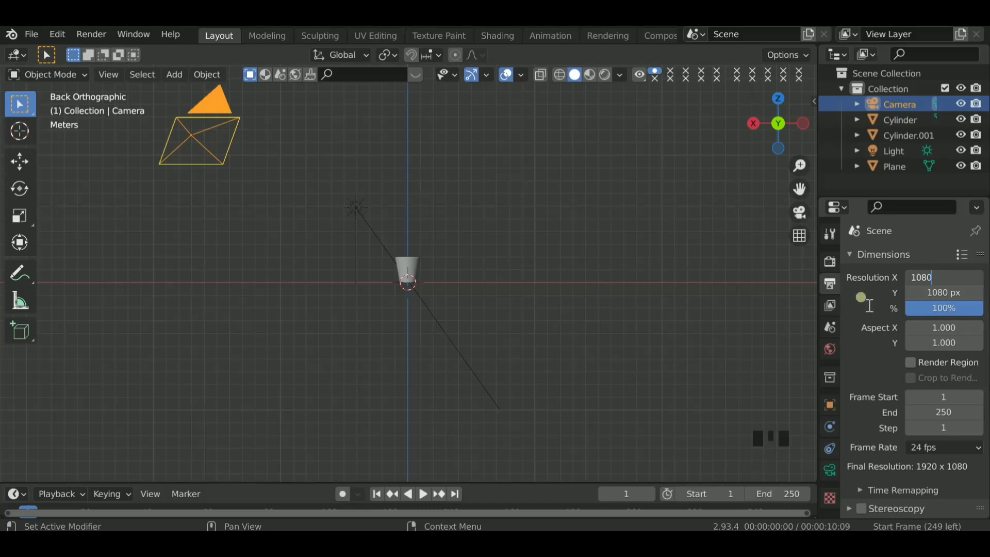
key("Return")
key("KP_0")
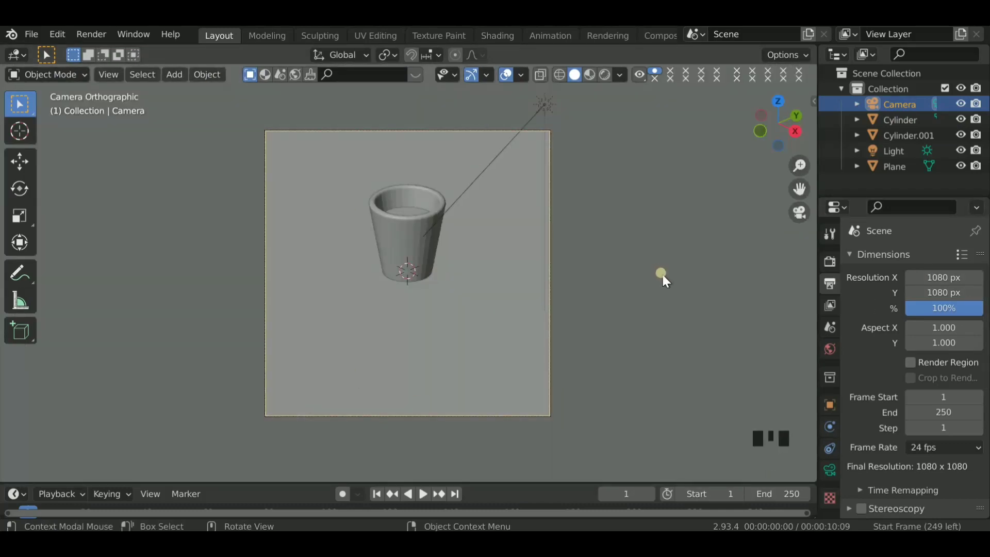
- Reframe the cup by setting the camera's vertical shift to 0.340 and its orthographic scale to 5.214
left_click(830, 470)
mouse_move(933, 371)
left_mouse_down()
mouse_move(923, 371)
mouse_move(932, 371)
left_mouse_up()
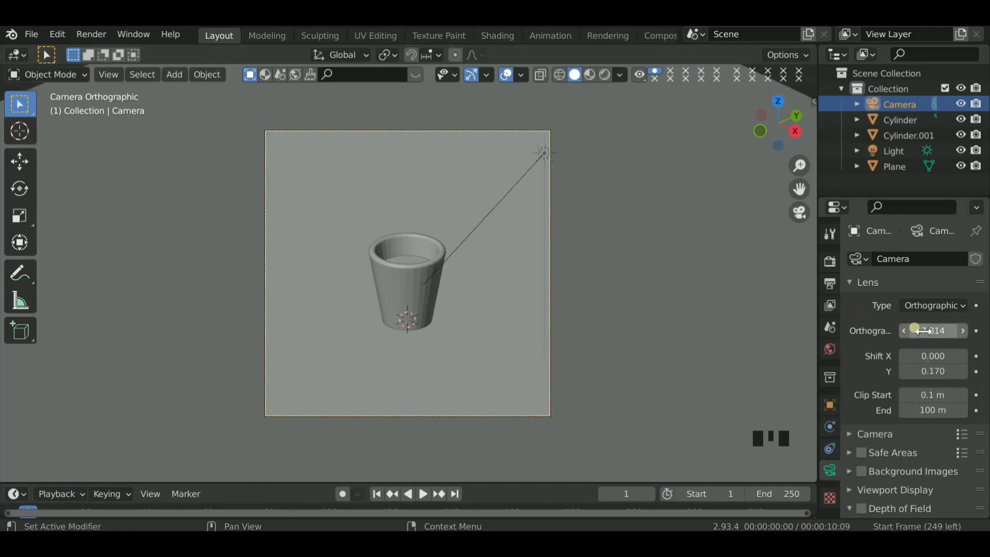
left_click_drag(917, 330, 918, 331)
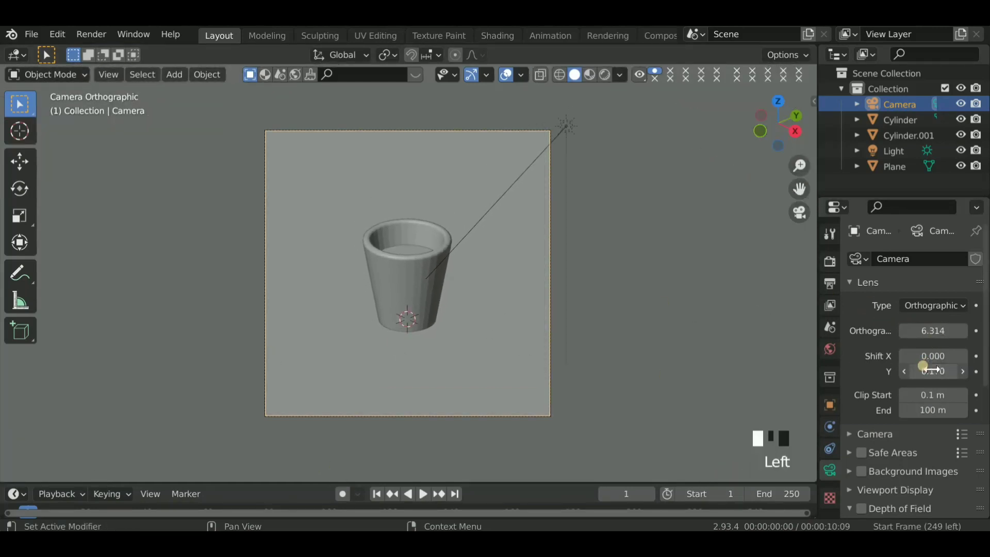
mouse_move(933, 369)
left_mouse_down()
mouse_move(923, 367)
mouse_move(933, 369)
left_mouse_up()
mouse_move(915, 331)
left_mouse_down()
mouse_move(908, 330)
mouse_move(923, 328)
left_mouse_up()
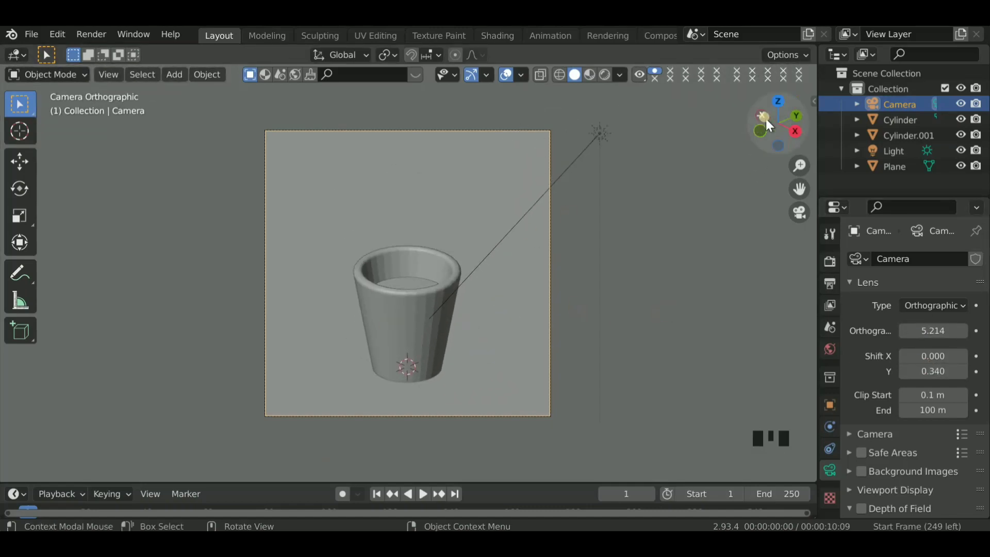
- Add a UV sphere at the base of the cup
left_click_drag(766, 119, 785, 123)
scroll(361, 236, "up", 3)
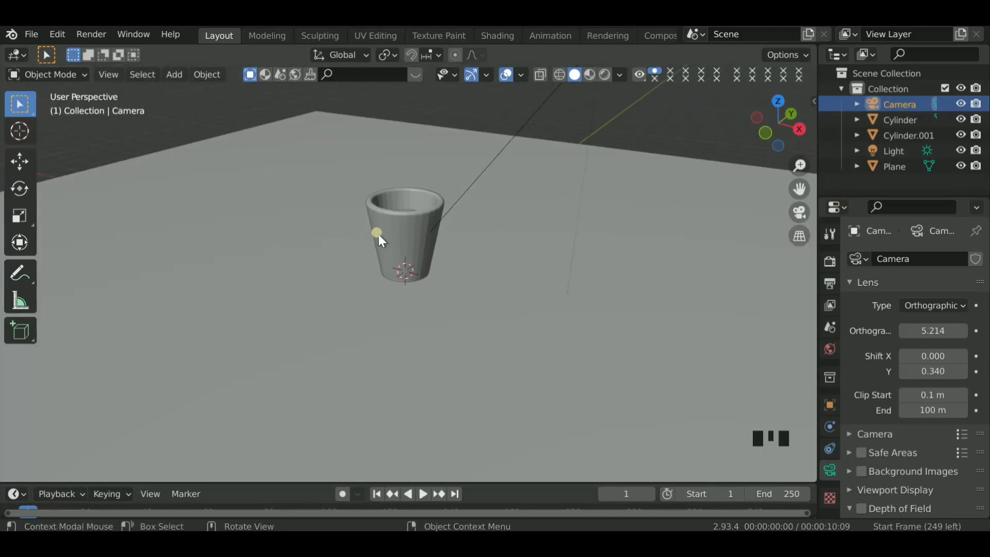
key("shift+a")
mouse_move(356, 219)
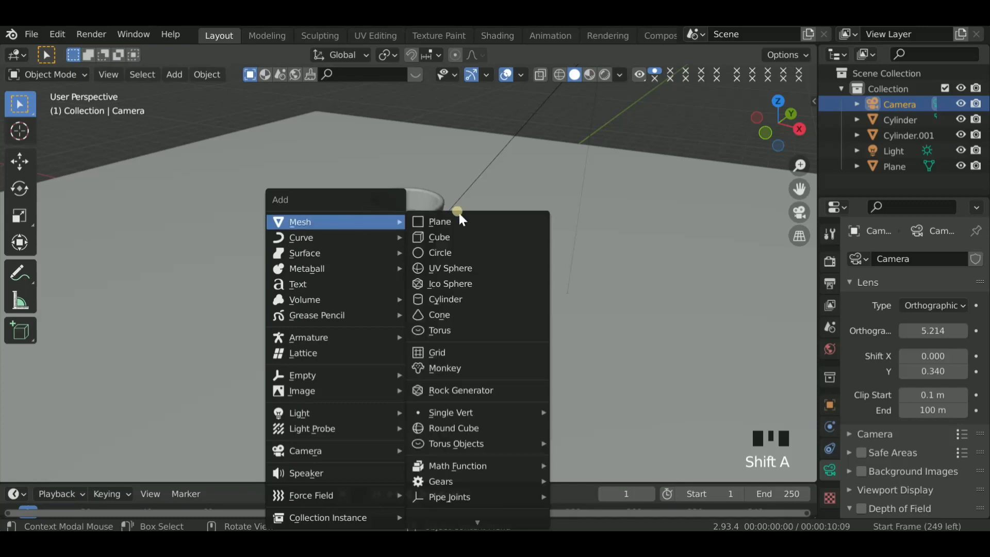
left_click(453, 268)
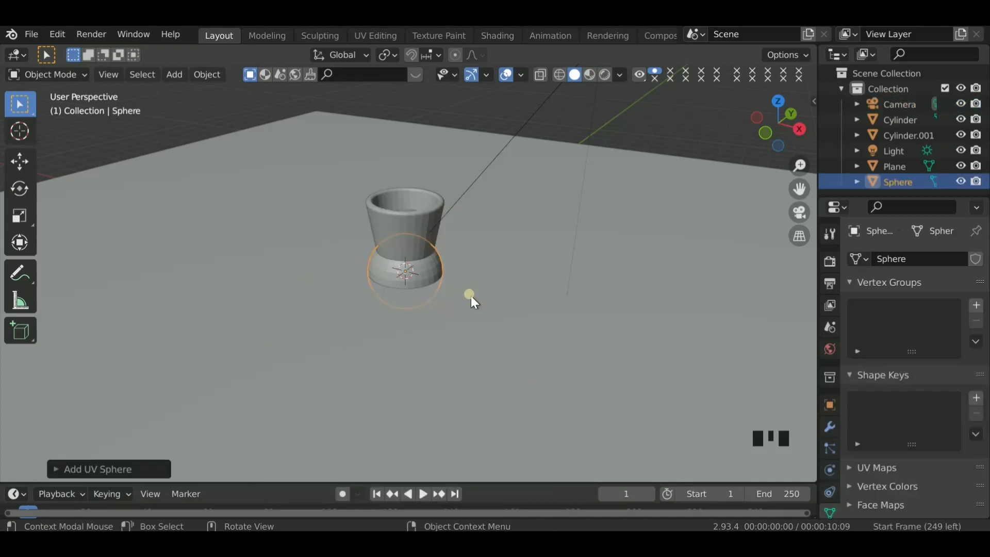
- Raise the sphere onto the cup's rim, offset slightly toward positive X and Y, and check it through the camera
left_click(767, 133)
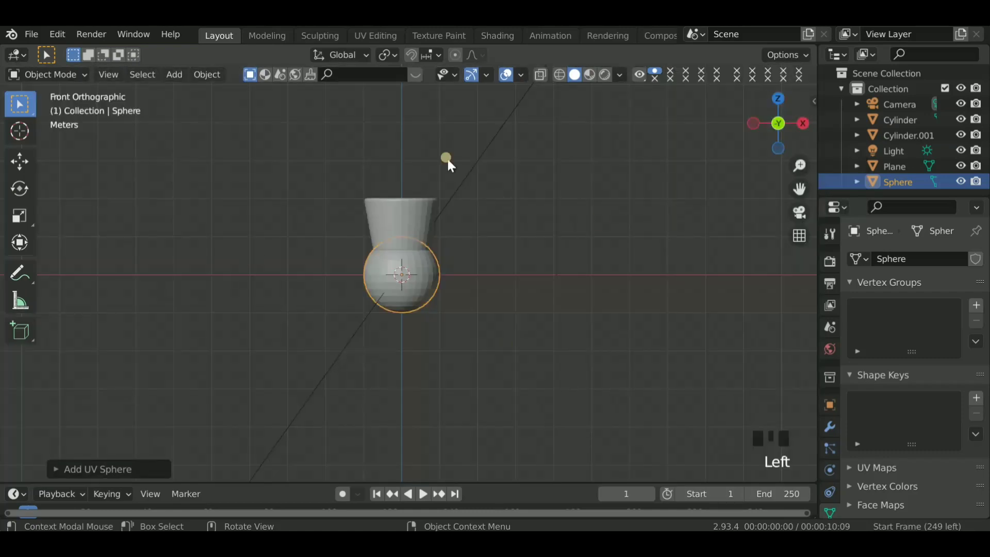
key("g")
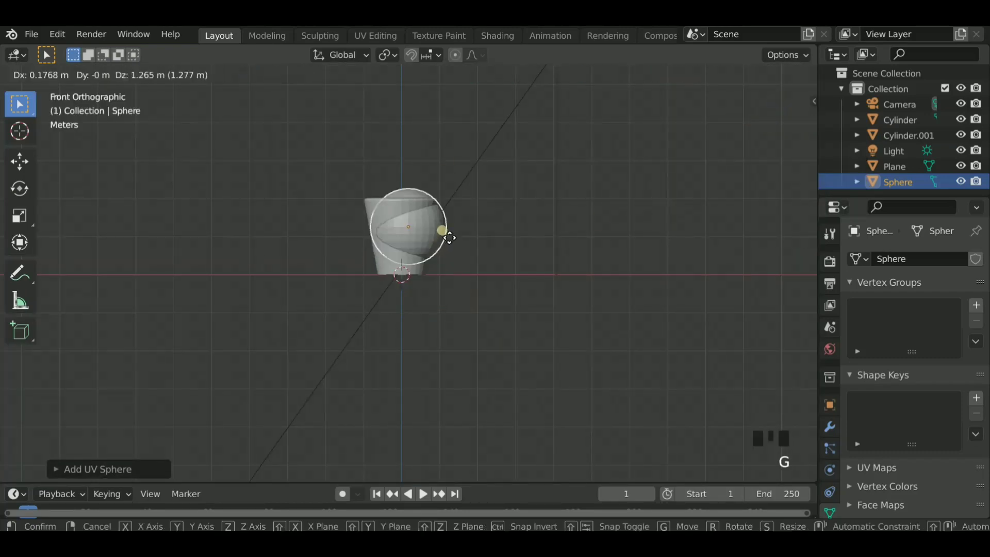
left_click(439, 209)
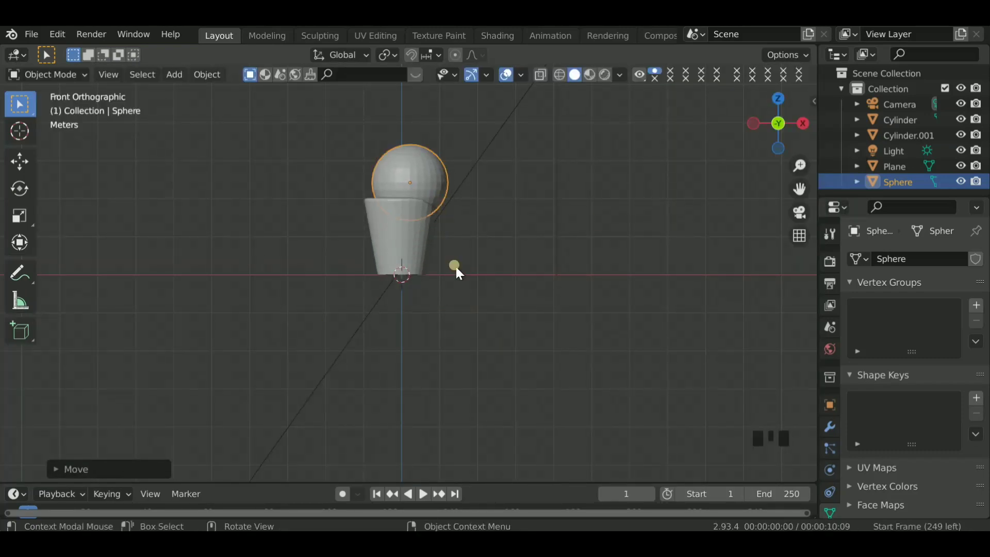
left_click(803, 123)
key("g")
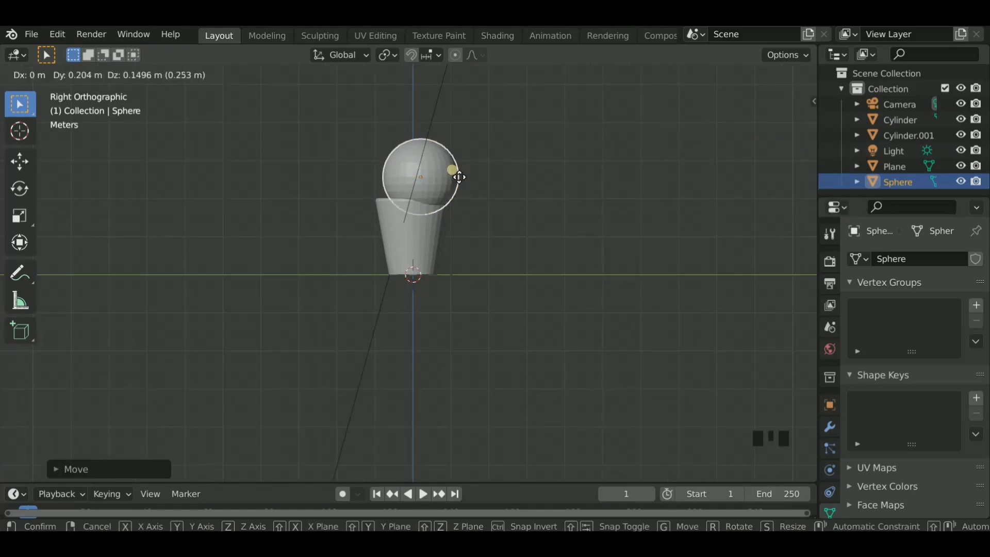
left_click(454, 171)
mouse_move(761, 131)
left_mouse_down()
mouse_move(779, 124)
mouse_move(755, 123)
left_mouse_up()
left_click(755, 123)
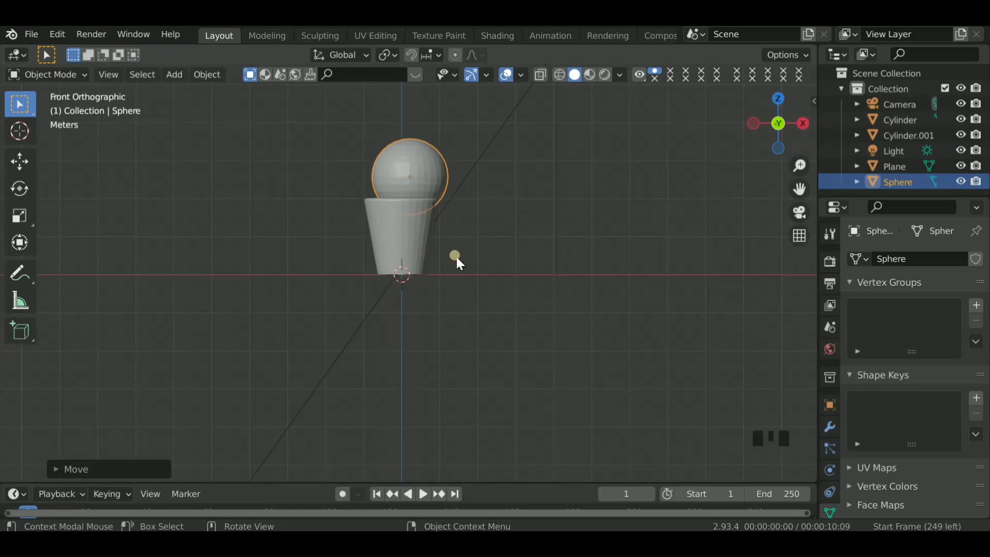
left_click(800, 213)
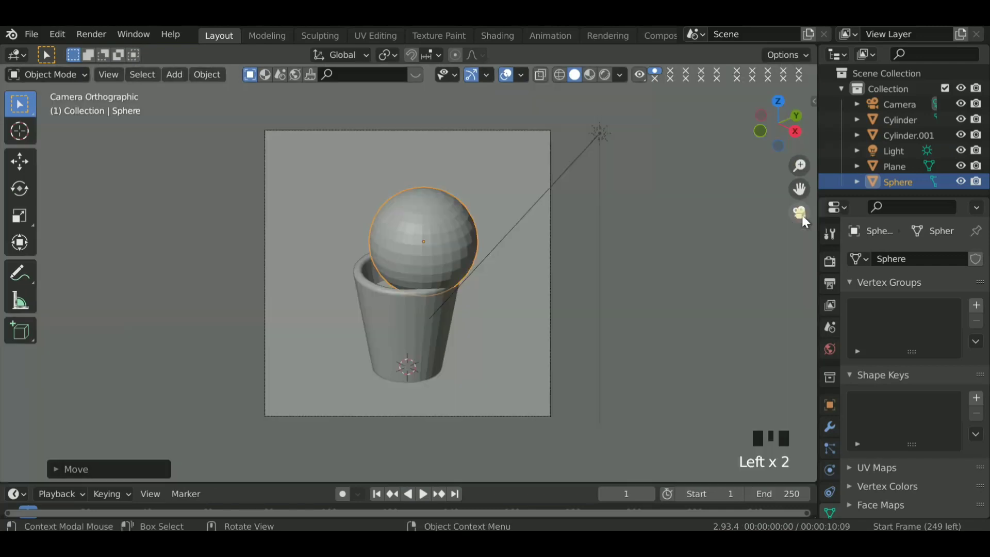
left_click(800, 213)
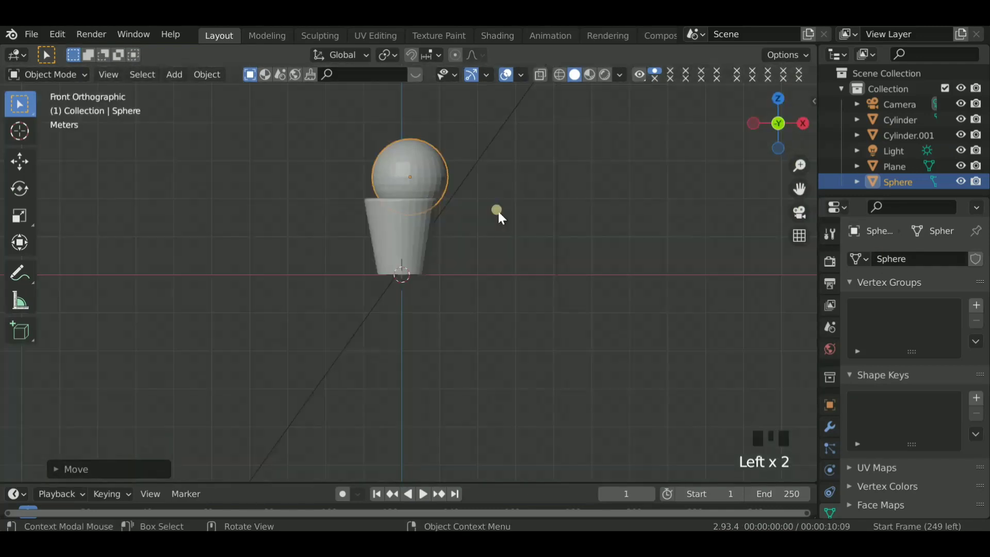
- Duplicate the sphere, place the copy above it toward positive X, and scale the copy to about 0.89
key("shift+d")
left_click(474, 145)
key("s")
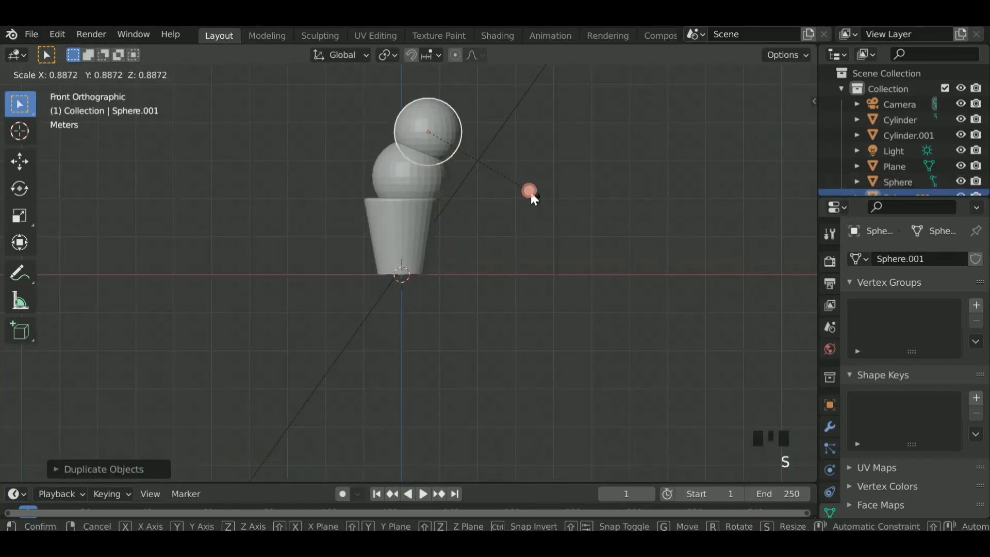
left_click(530, 194)
- Duplicate the upper sphere, place the copy higher toward negative X, and shift it about 0.44 m toward negative Y
key("shift+d")
left_click(405, 125)
left_click(803, 124)
key("g")
left_click(445, 125)
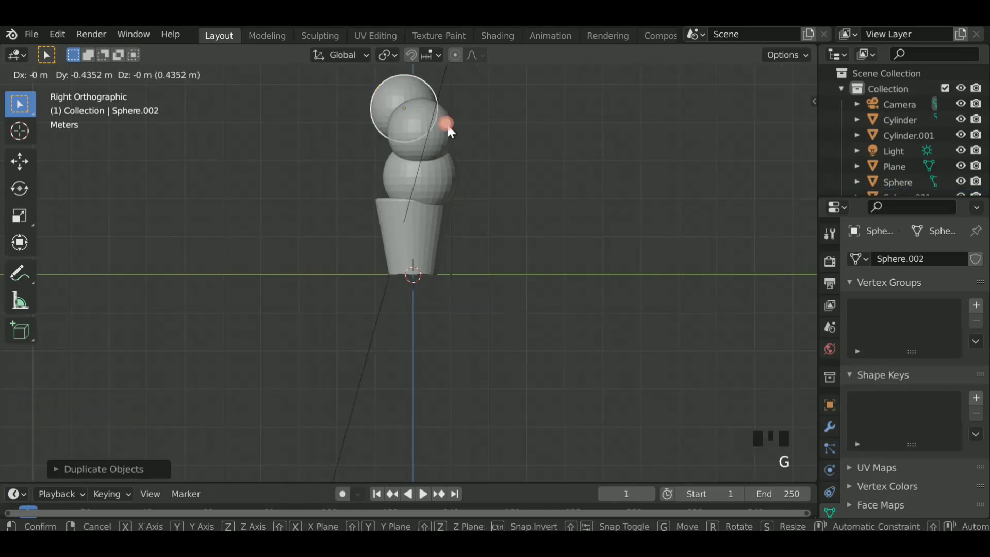
left_click(445, 125)
- Select the middle sphere and move it toward negative Y, beneath the topmost sphere
left_click(506, 155)
left_click(445, 128)
key("g")
left_click(424, 127)
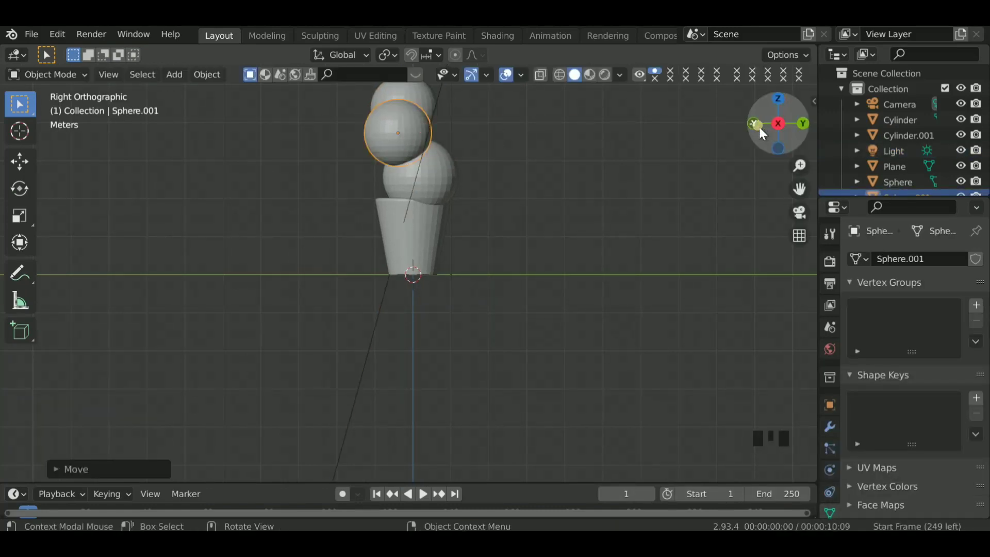
- Shrink the topmost sphere in two passes to roughly half the middle sphere's size, and check the stack through the camera
left_click(755, 124)
left_click(428, 144)
left_click(320, 157)
left_click(367, 118, "ctrl")
key("s")
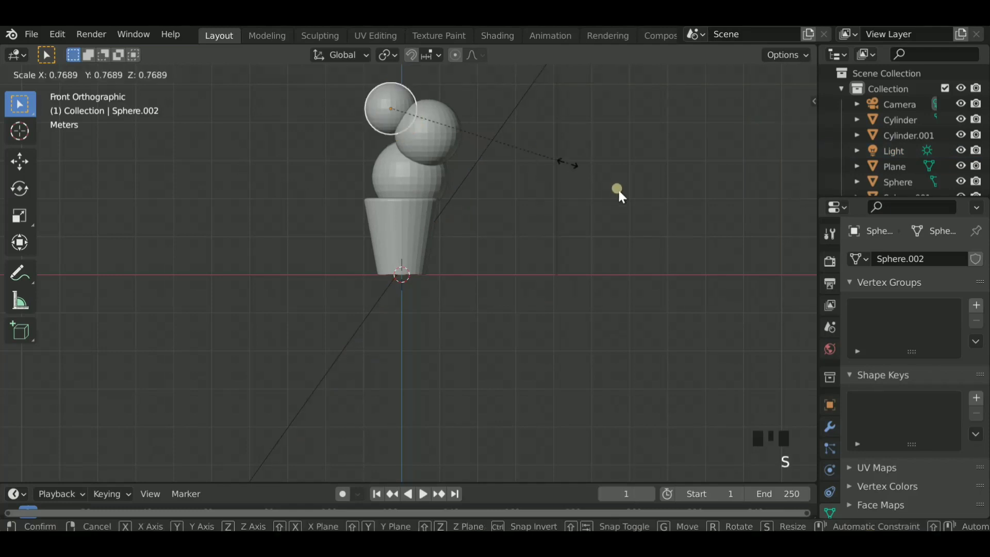
left_click(566, 163)
key("s")
left_click(517, 137)
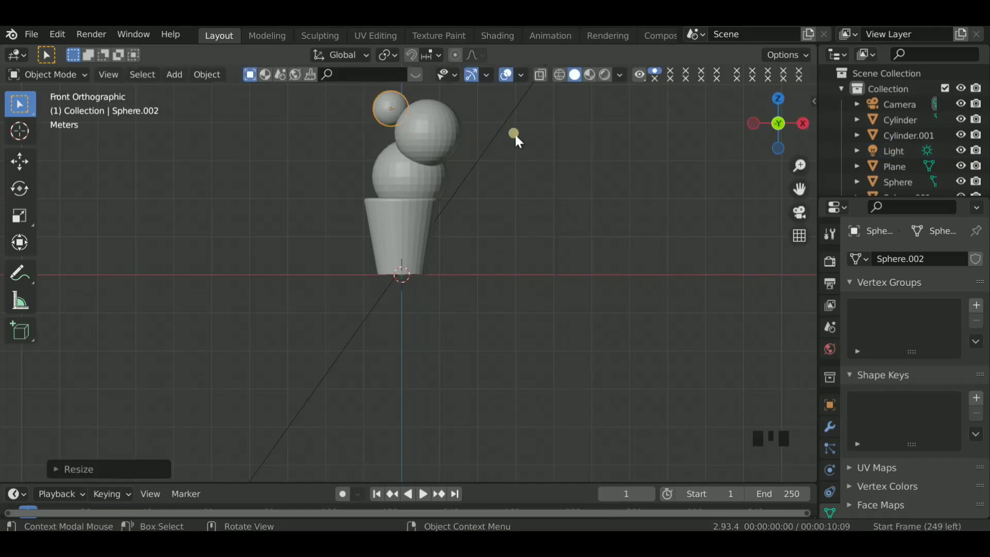
left_click(799, 212)
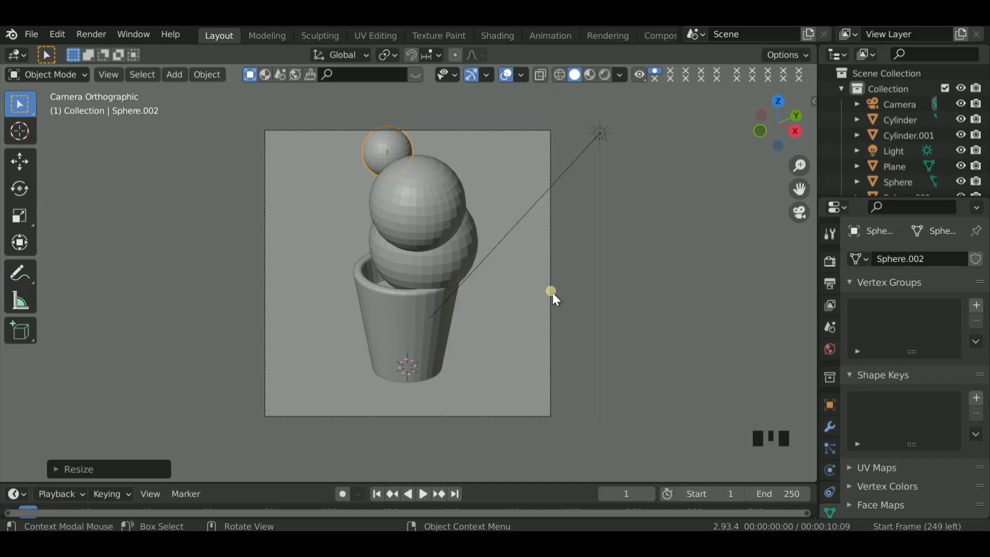
- Select the lowest sphere and create a new material for it in the Shading workspace, using solid viewport shading
scroll(552, 292, "down", 2)
left_click(673, 136)
left_click(431, 260)
left_click(430, 264, "shift")
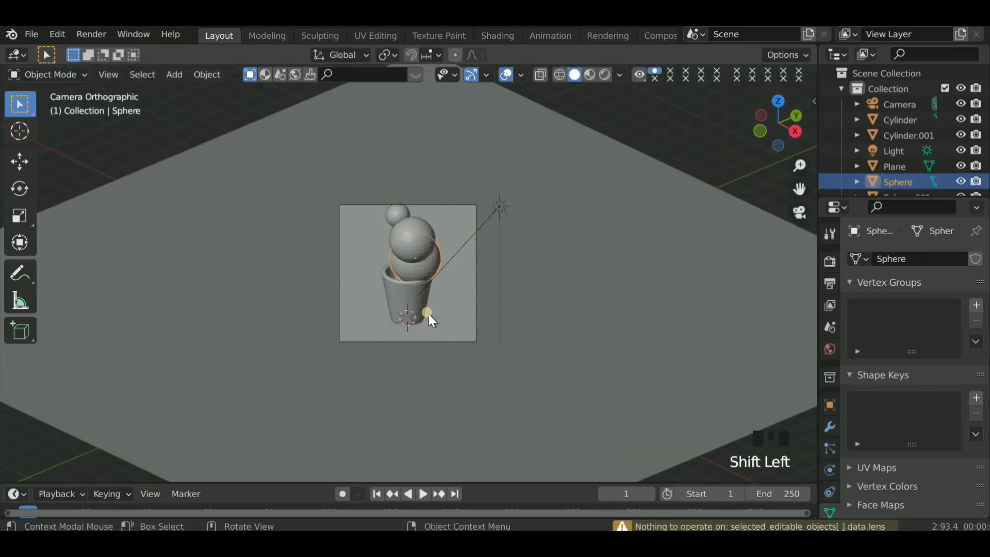
left_click(498, 35)
scroll(511, 234, "up", 2)
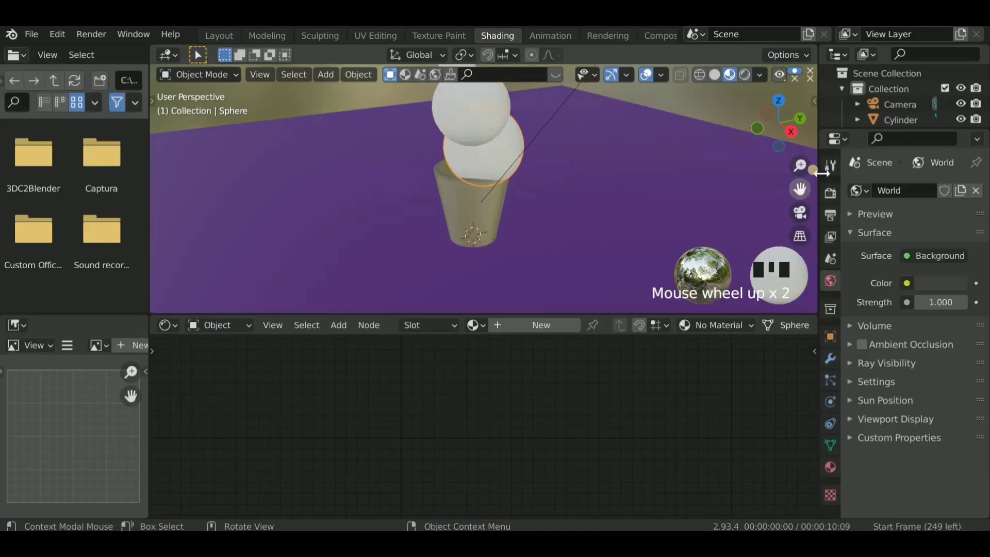
left_click_drag(800, 189, 800, 224)
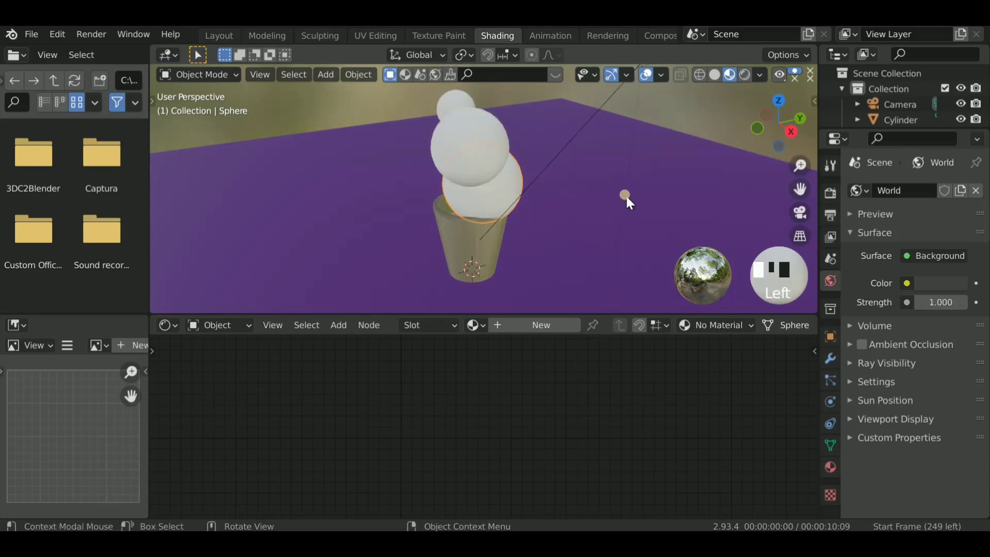
left_click(716, 75)
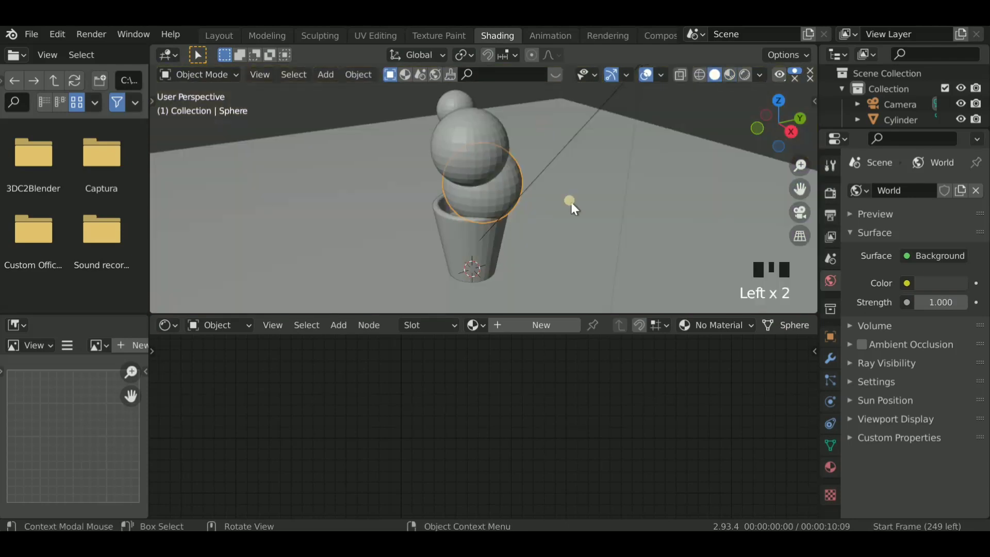
left_click(533, 324)
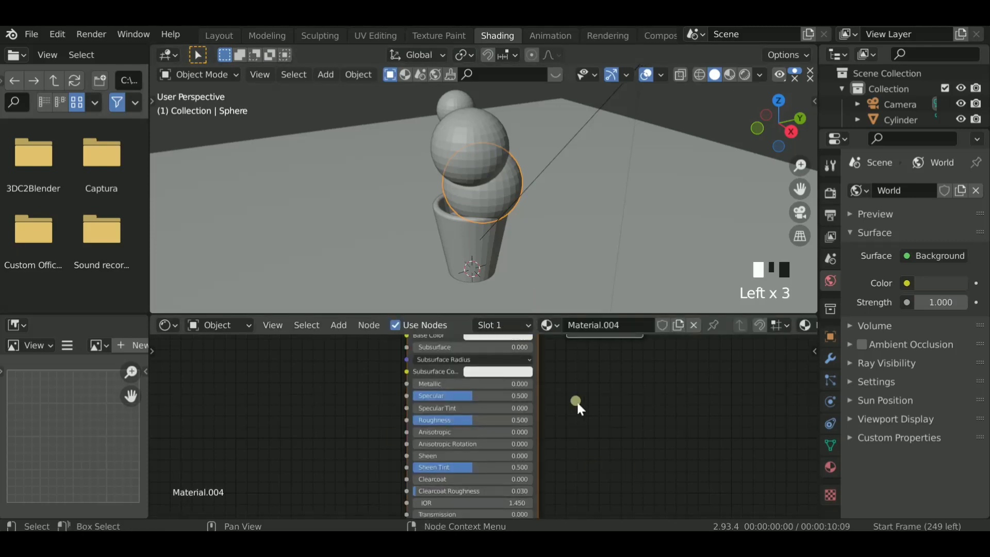
- Delete the lowest sphere's Principled BSDF node and add a Principled Volume node beside the Material Output
scroll(464, 412, "down", 3)
key("x")
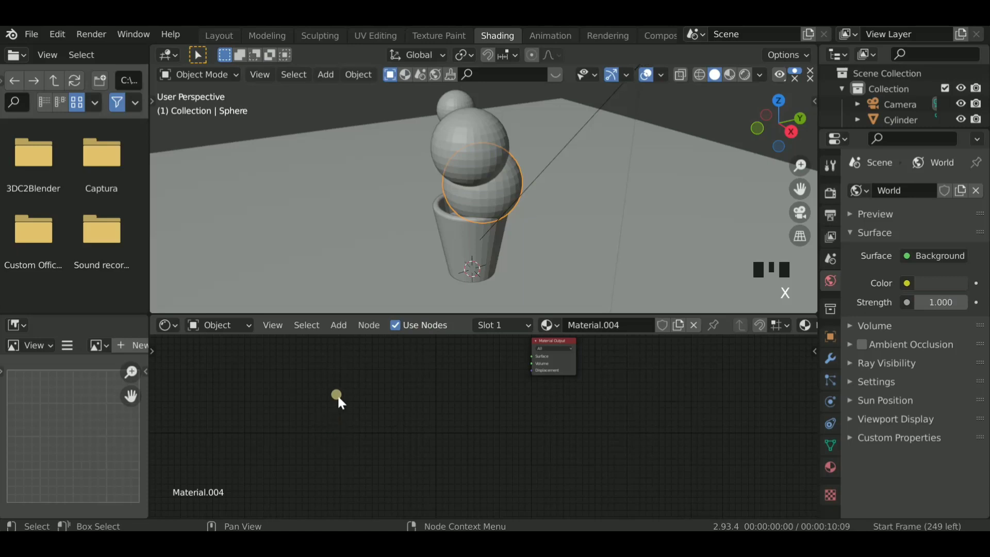
left_click(338, 325)
left_click(363, 308)
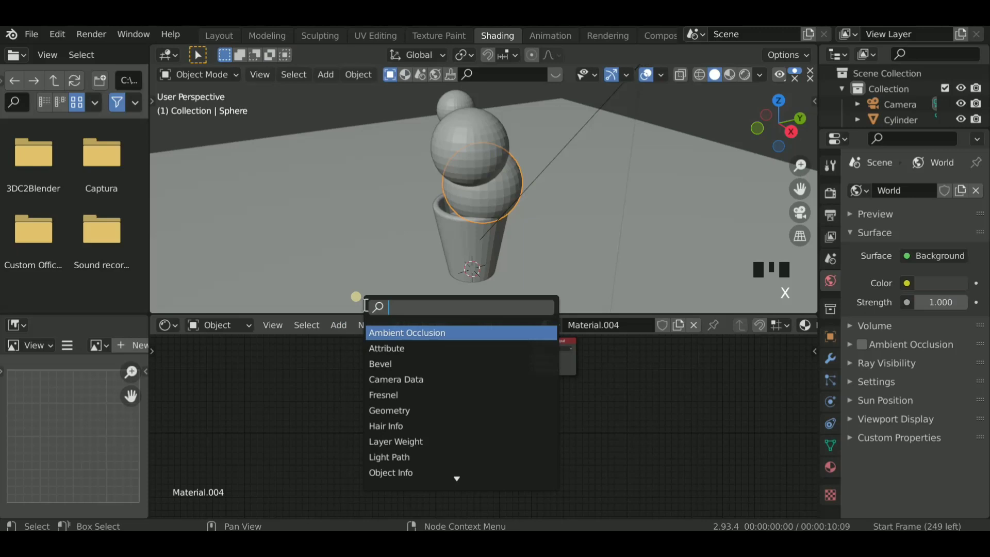
type("PR")
type("I")
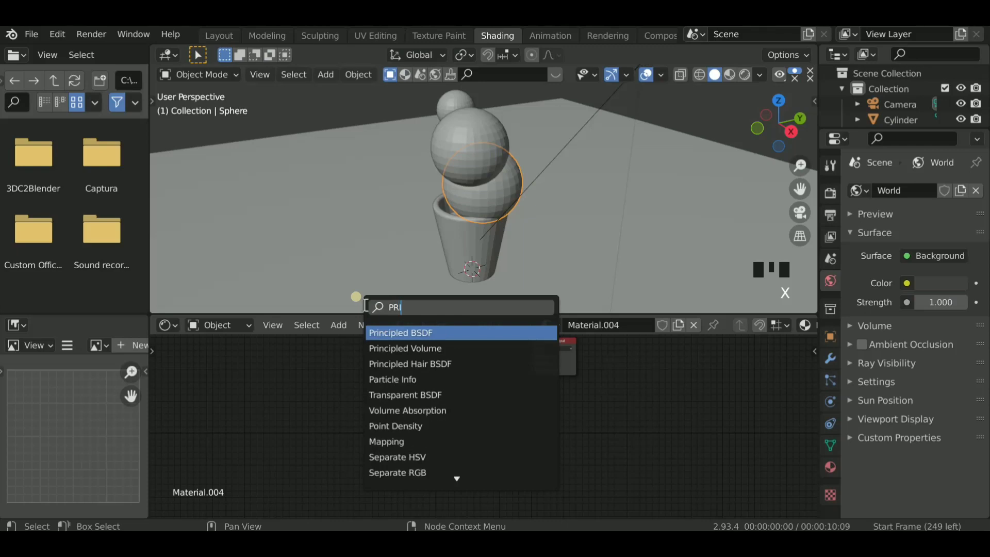
type("NCI")
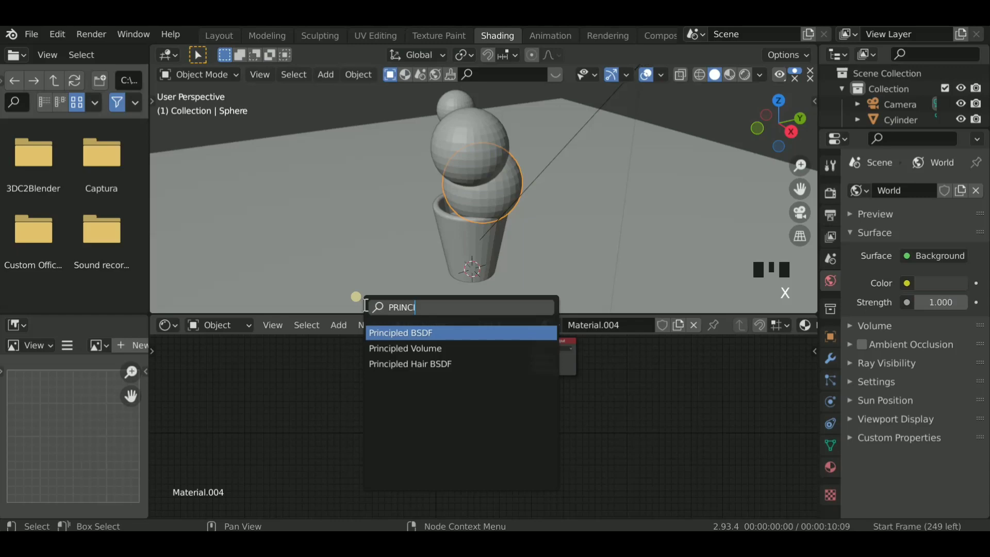
left_click(388, 348)
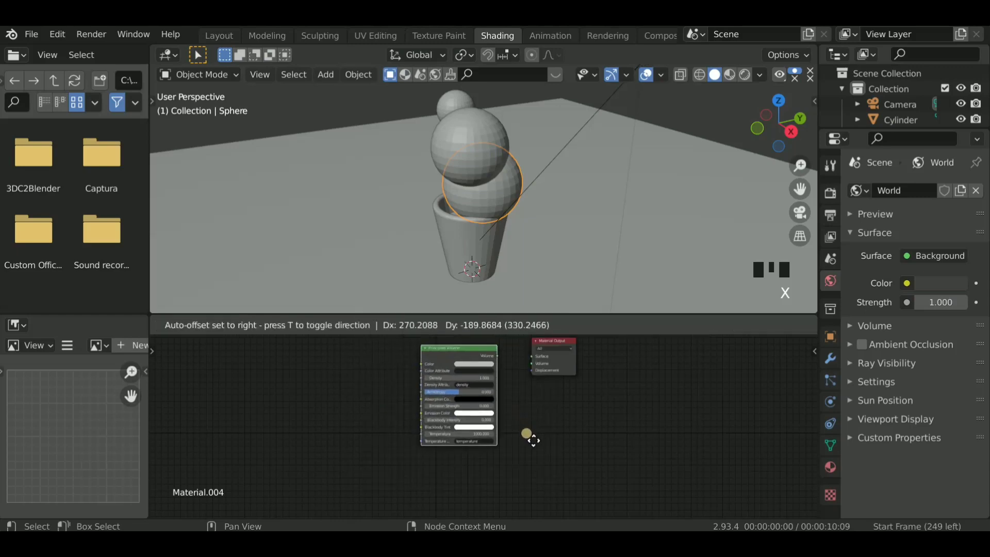
left_click(534, 440)
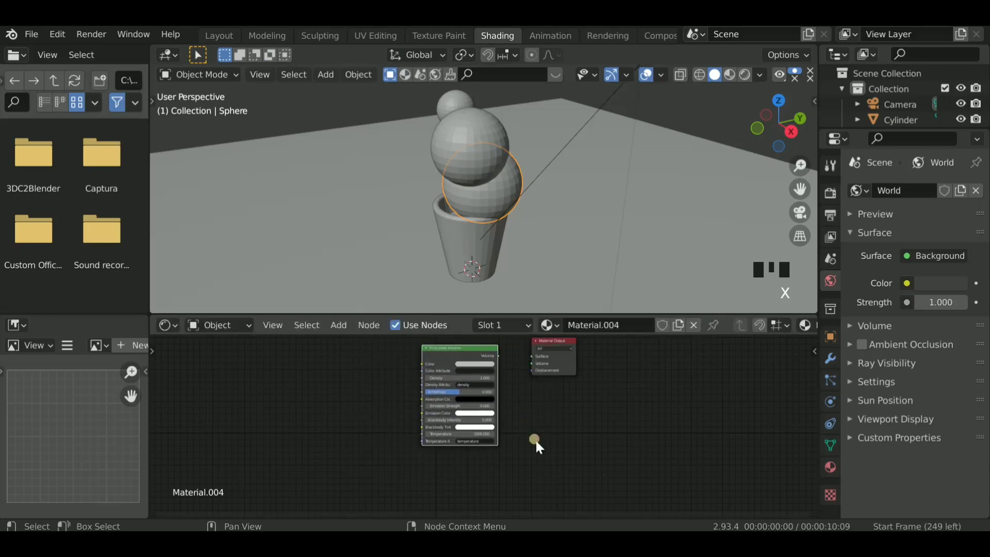
- Add a Math node before the Principled Volume node and place a duplicate of it in front of the first
key("shift+a")
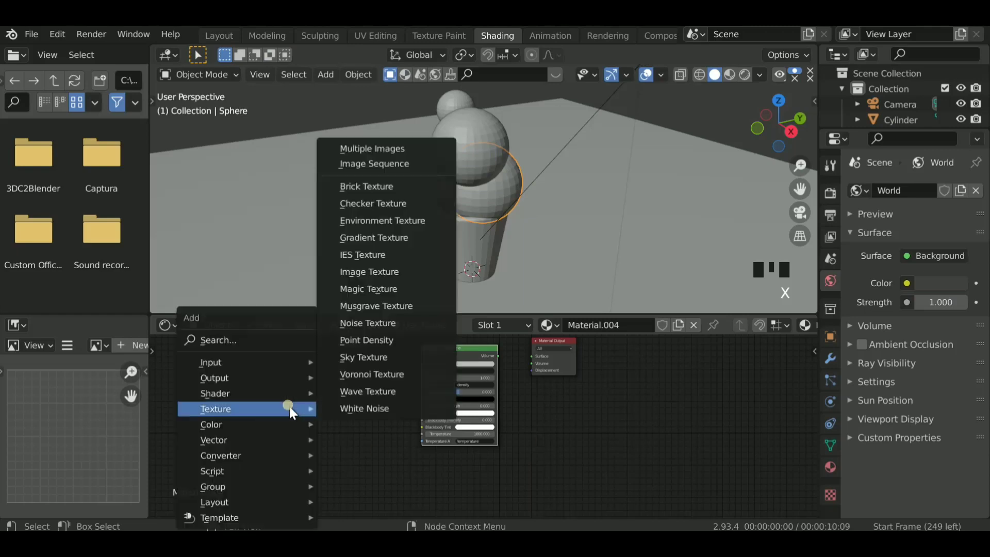
left_click(256, 338)
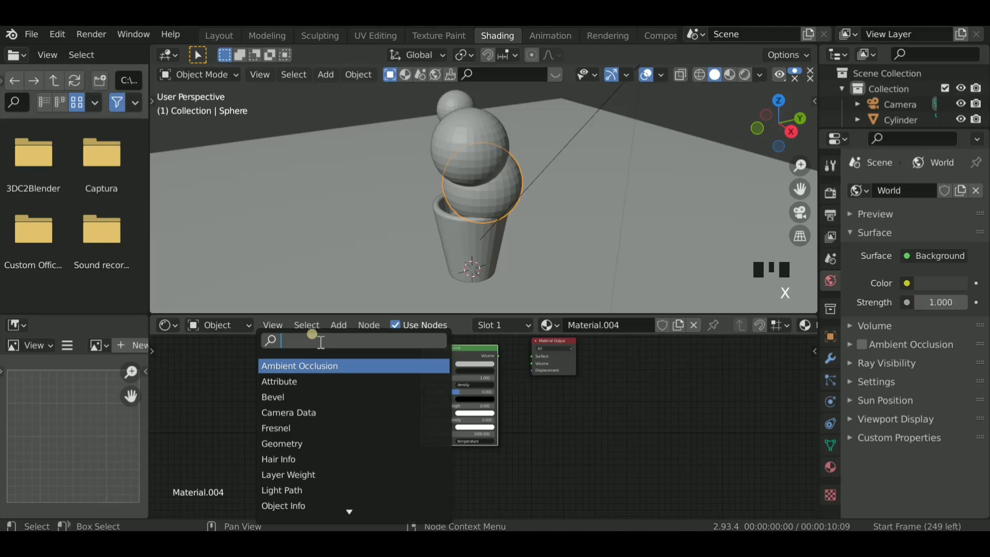
type("MATH")
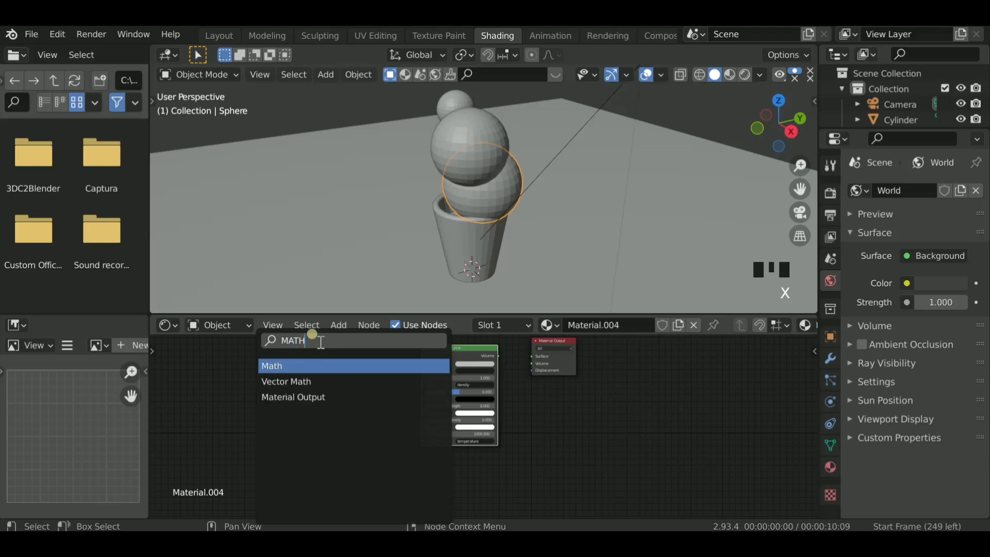
left_click(299, 365)
left_click(410, 409)
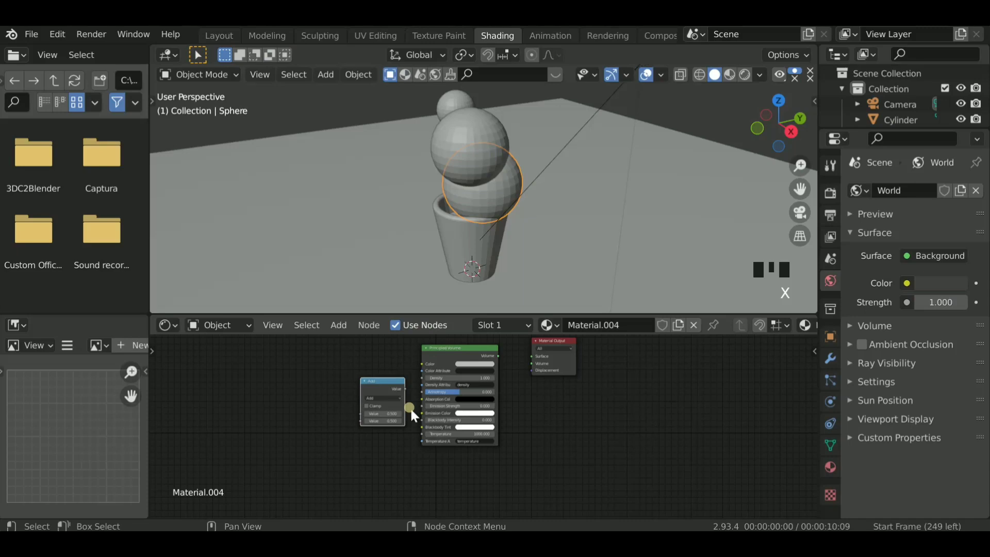
key("shift+d")
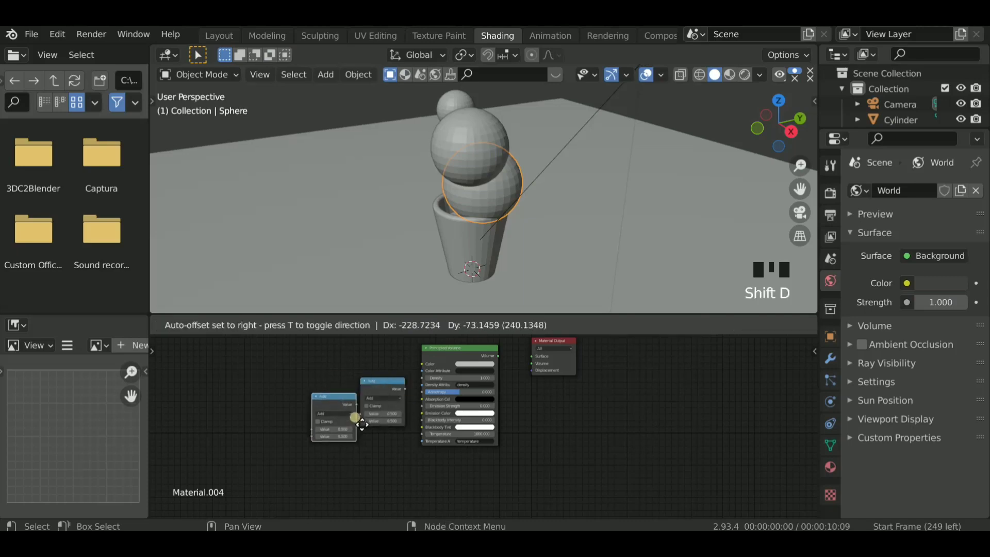
left_click(353, 428)
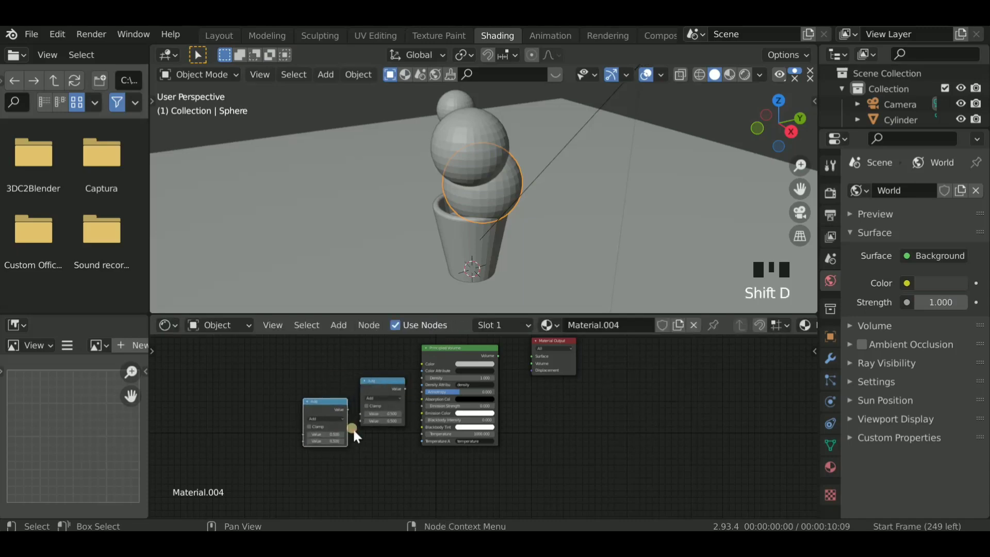
- Add a Vector Math node and place it ahead of the two Math nodes
key("shift+a")
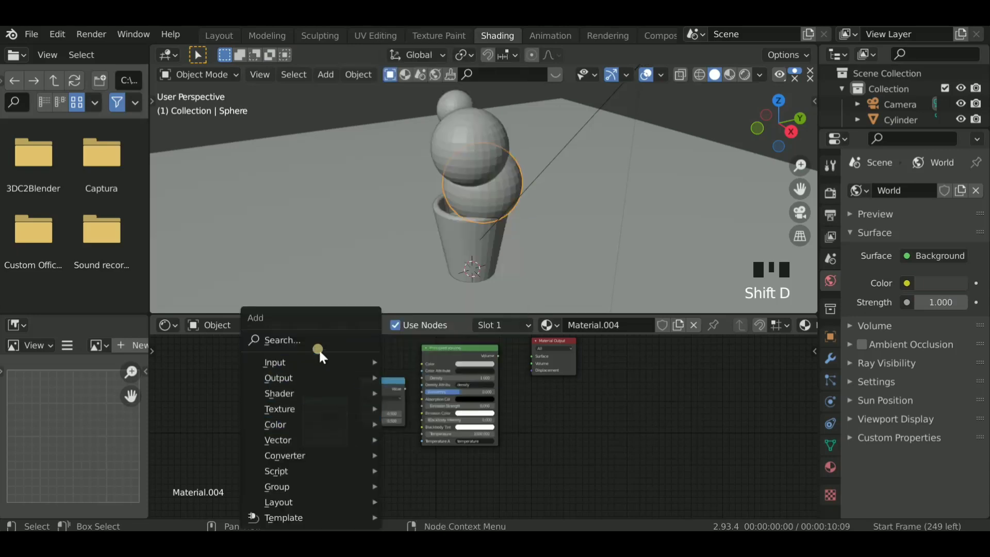
left_click(320, 345)
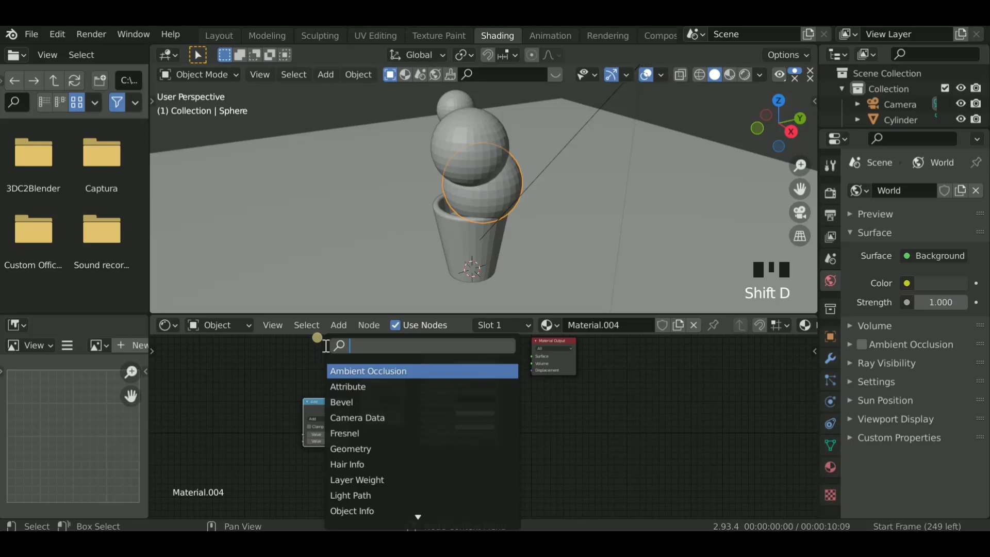
type("VECTO")
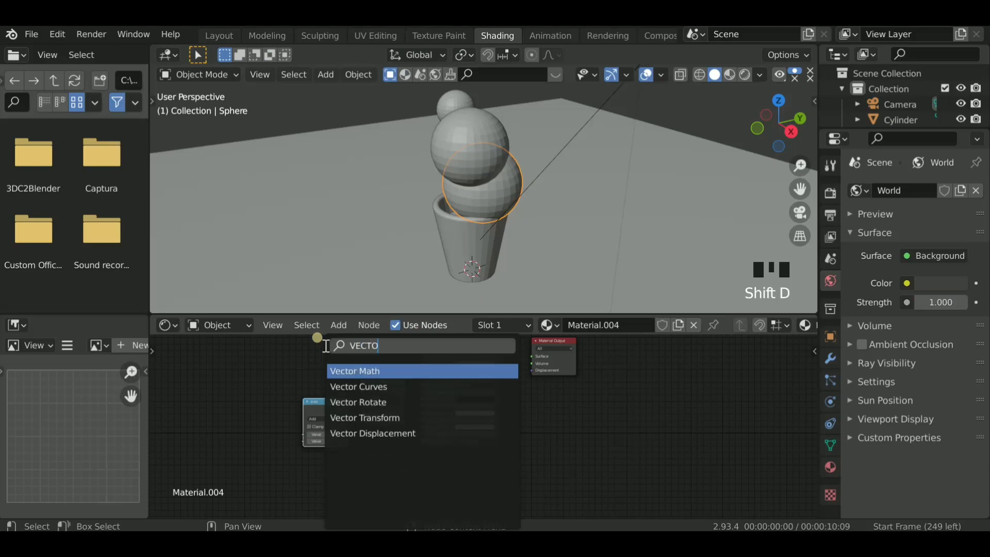
left_click(367, 372)
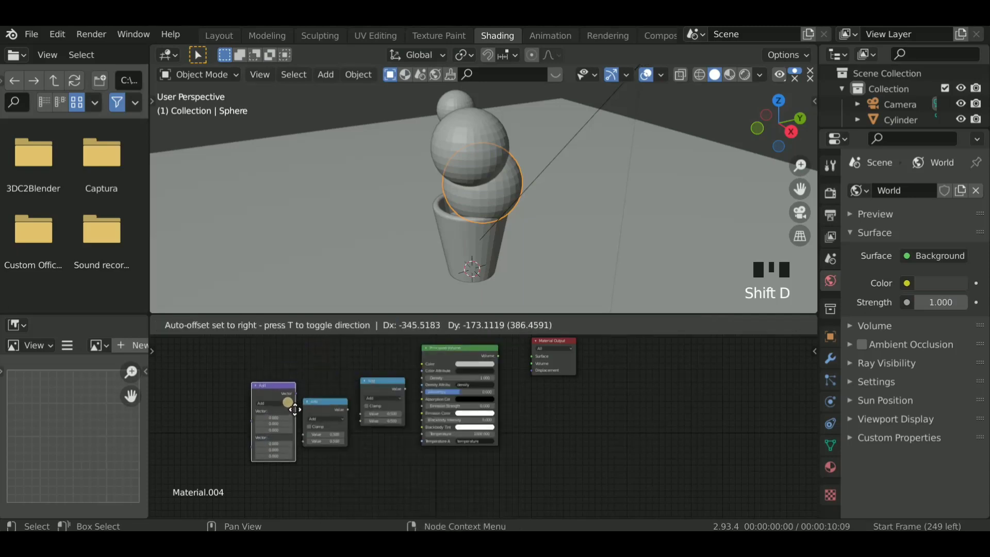
left_click(281, 458)
left_click(320, 423)
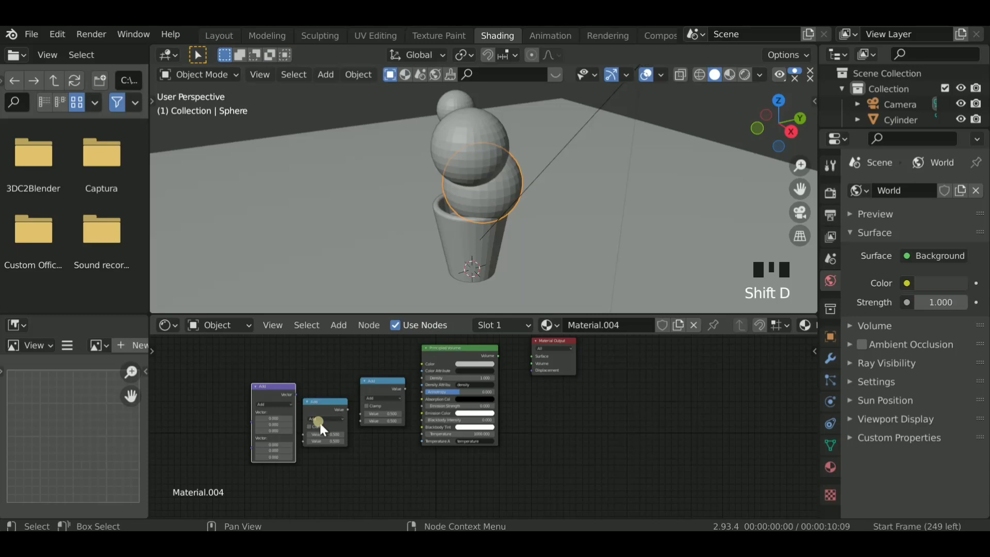
scroll(320, 423, "down", 2, "ctrl")
scroll(320, 423, "down", 1, "ctrl")
left_click_drag(320, 422, 336, 420)
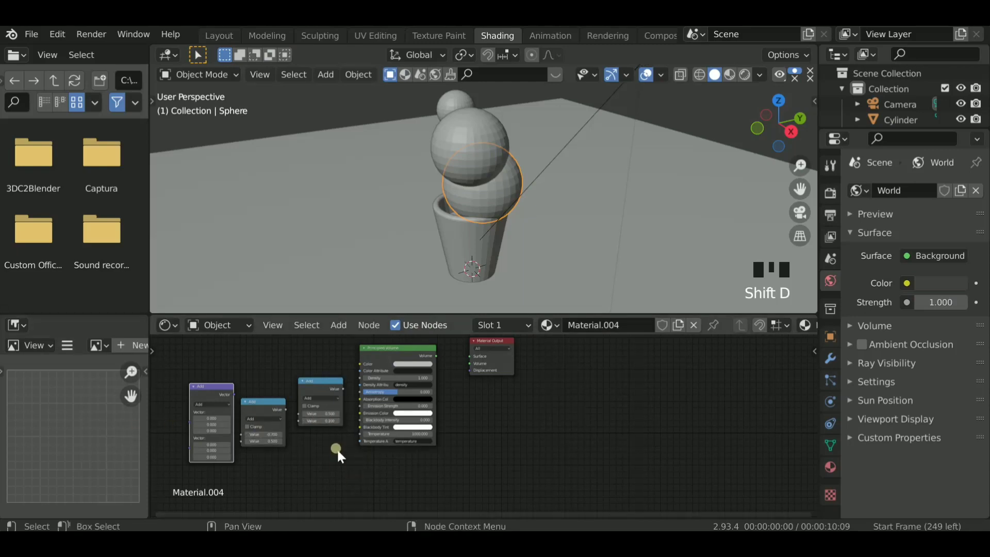
scroll(336, 448, "up", 2, "ctrl")
scroll(366, 461, "up", 3, "ctrl")
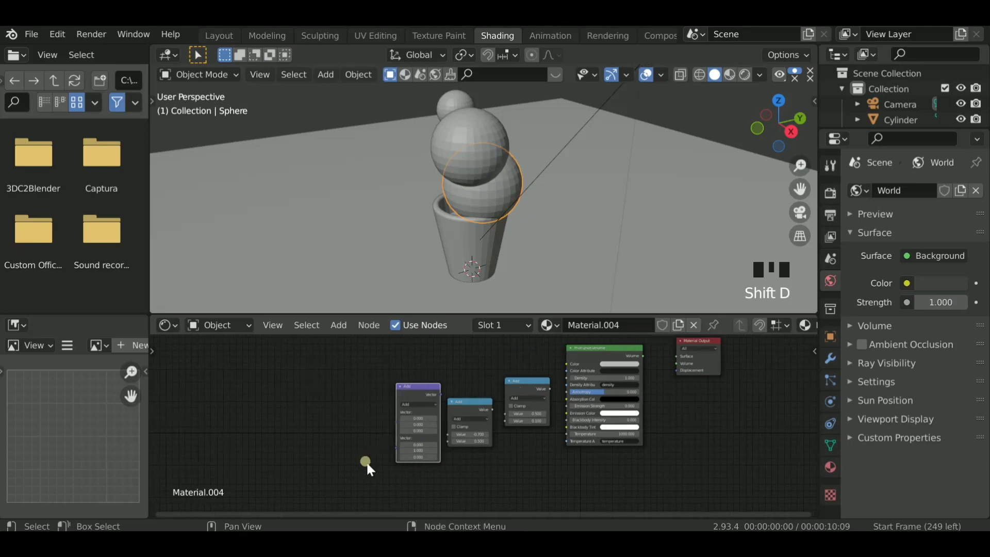
scroll(366, 461, "down", 1, "ctrl")
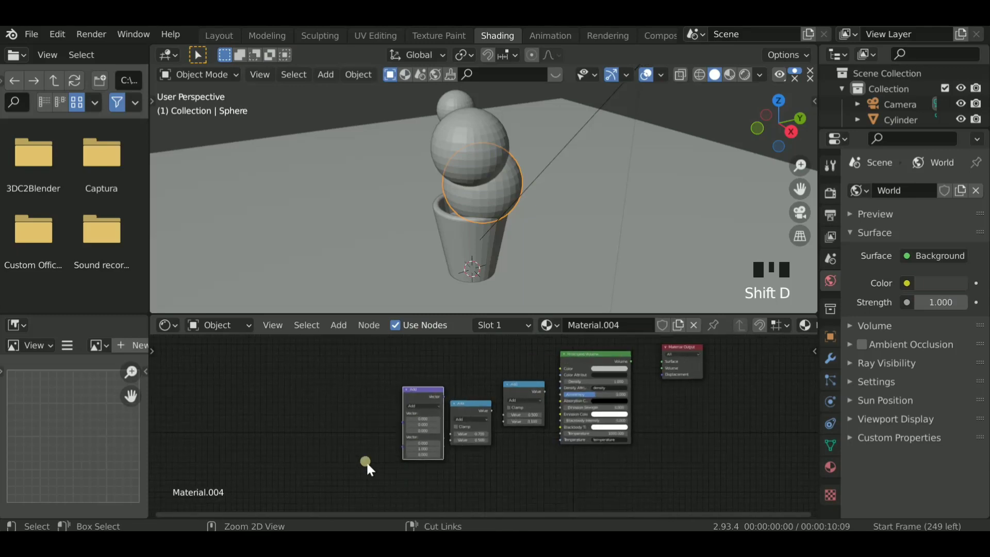
scroll(366, 461, "up", 1, "ctrl")
key("shift+a")
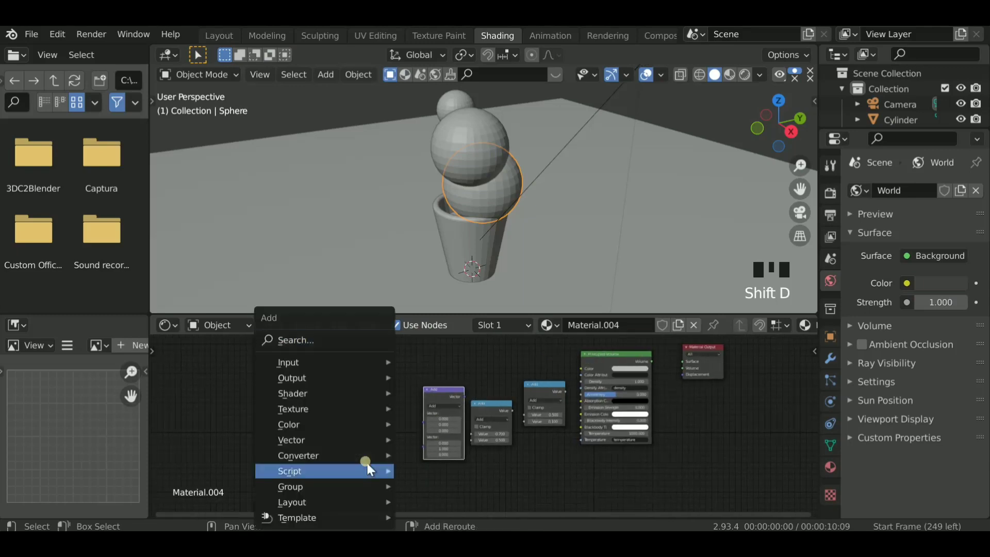
left_click(342, 340)
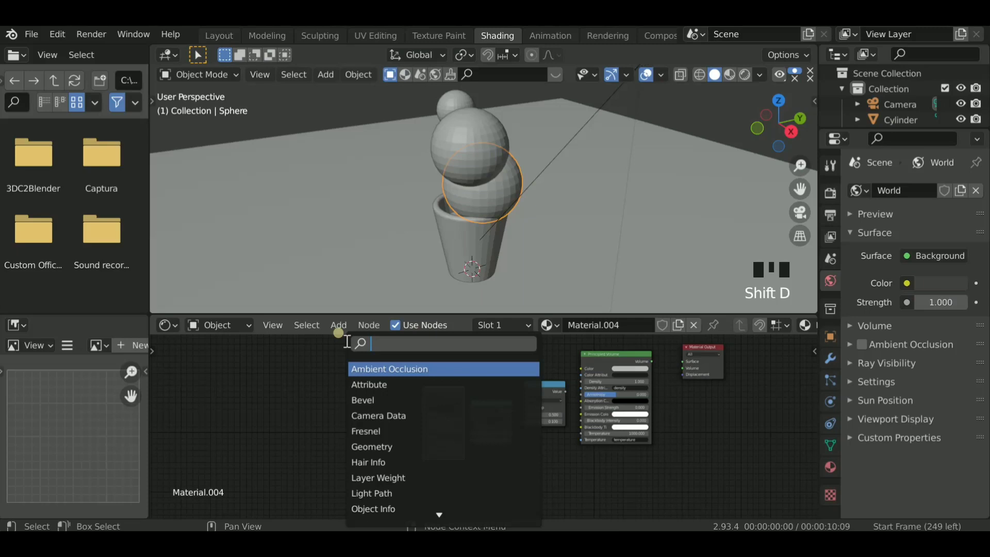
type("MIX")
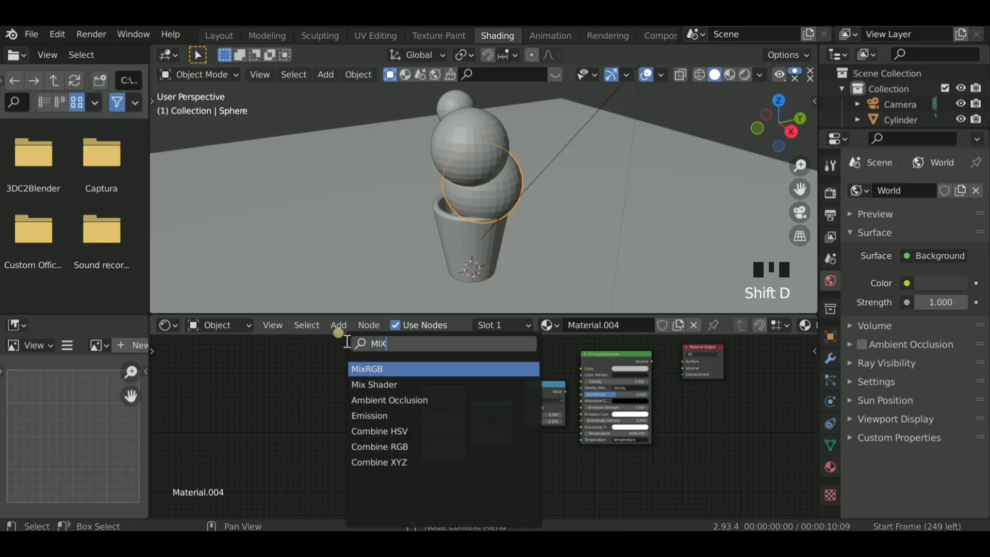
left_click(365, 391)
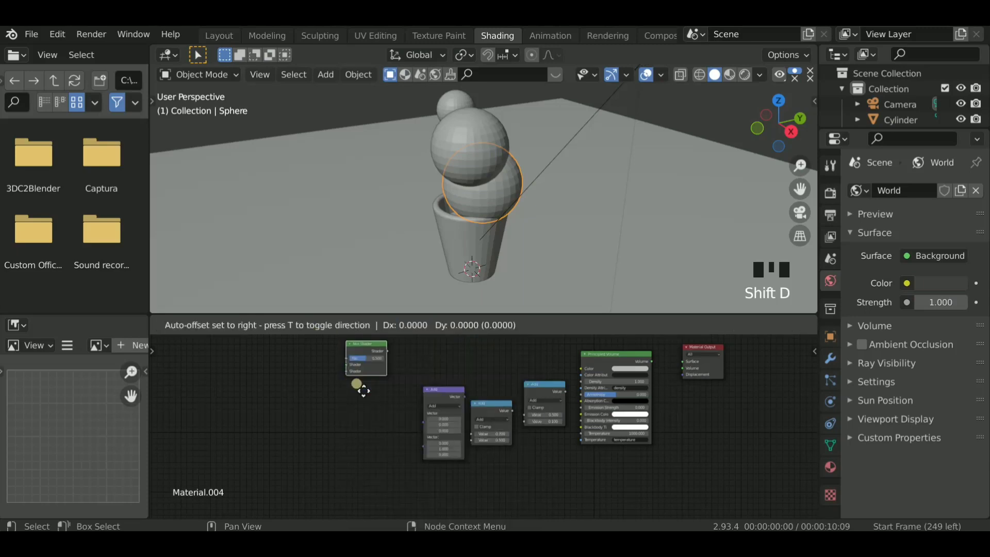
left_click(363, 390)
- Add a MixRGB node and place it ahead of the Vector Math node
key("shift+a")
left_click(342, 338)
type("M")
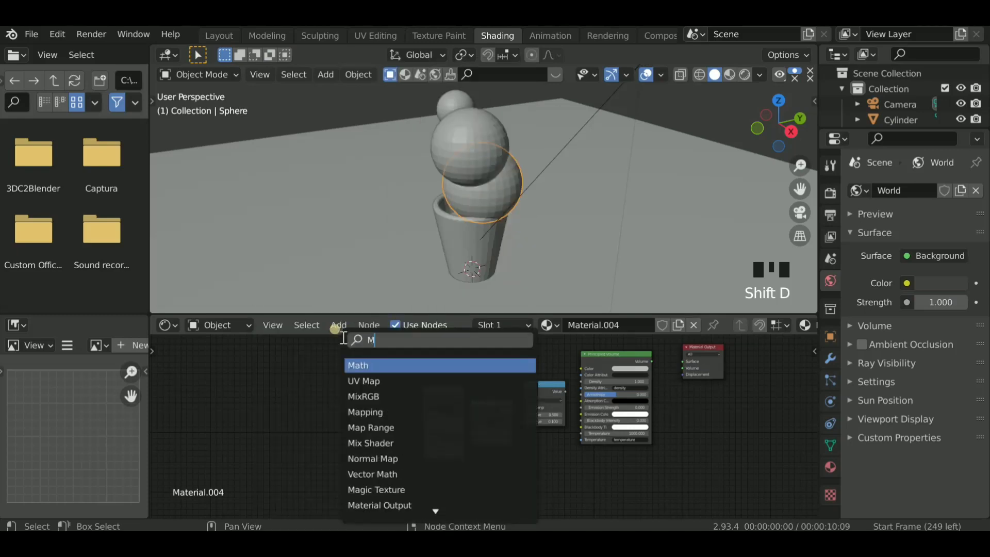
type("IX")
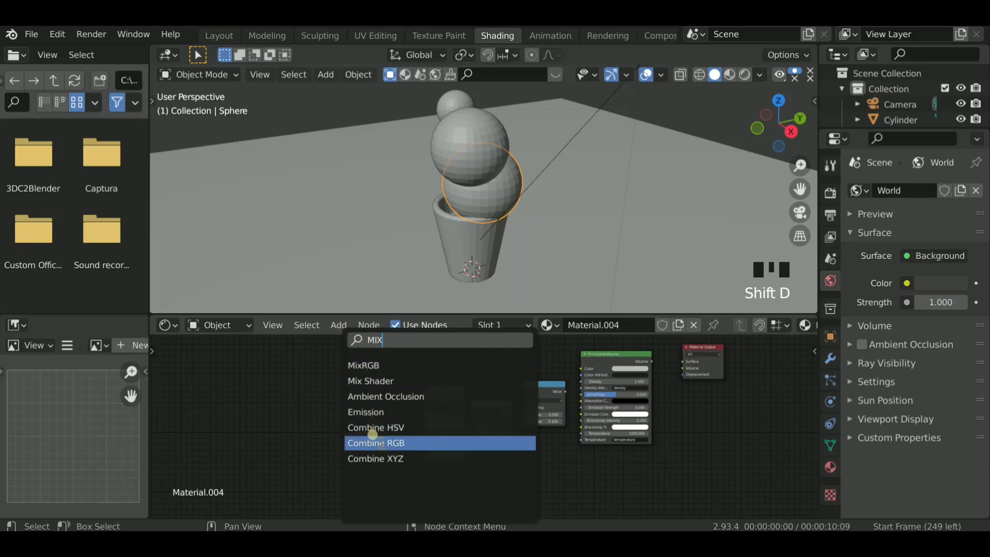
left_click(375, 363)
left_click(414, 429)
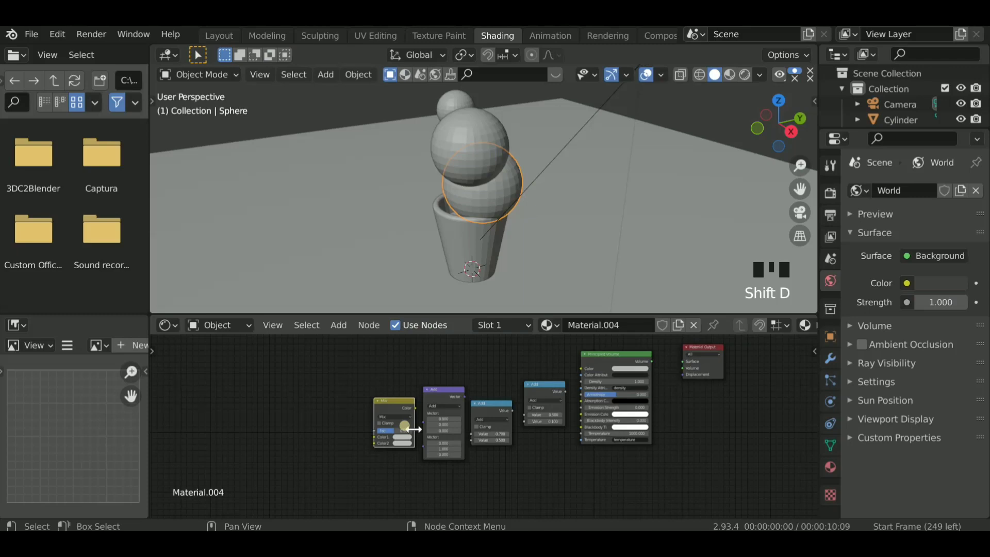
key("shift+a")
left_click(377, 339)
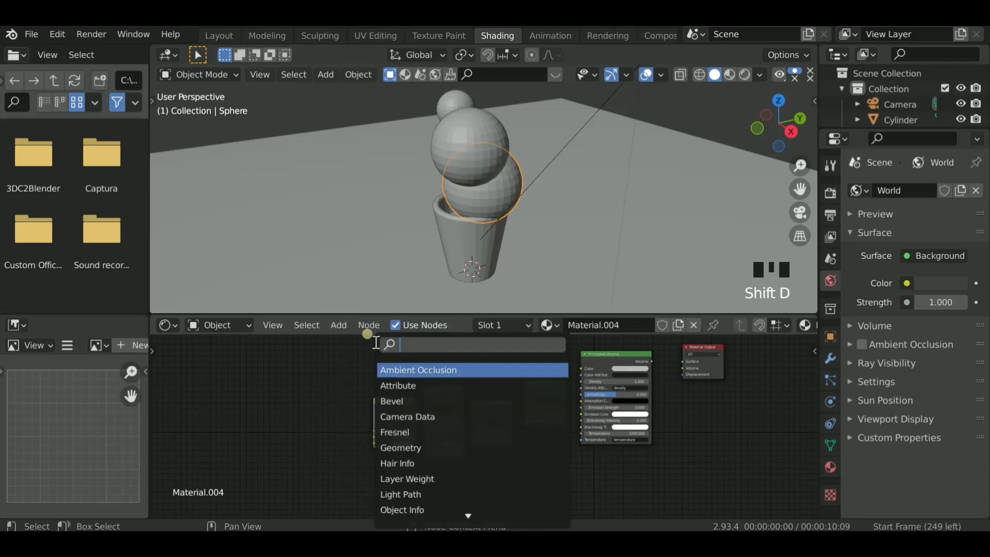
type("NOR")
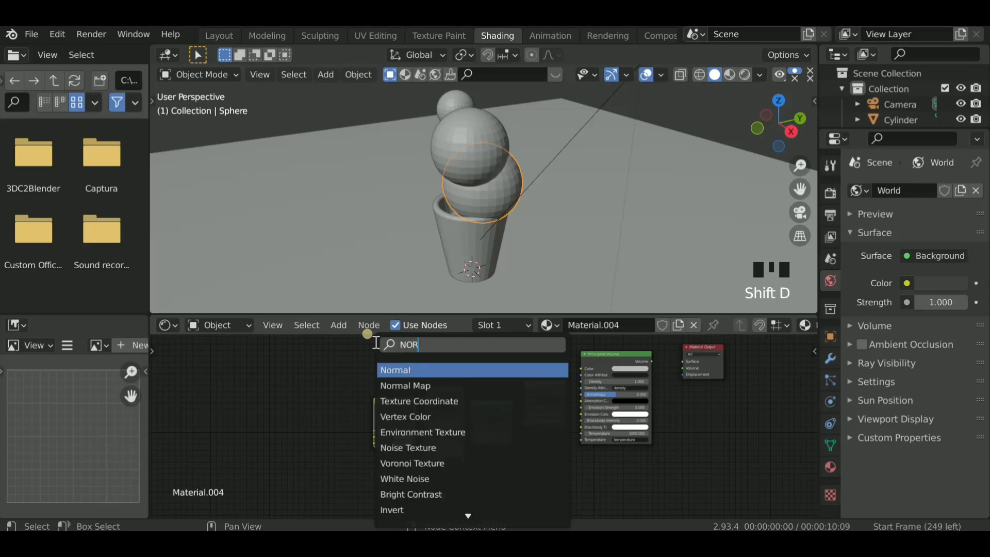
left_click(396, 369)
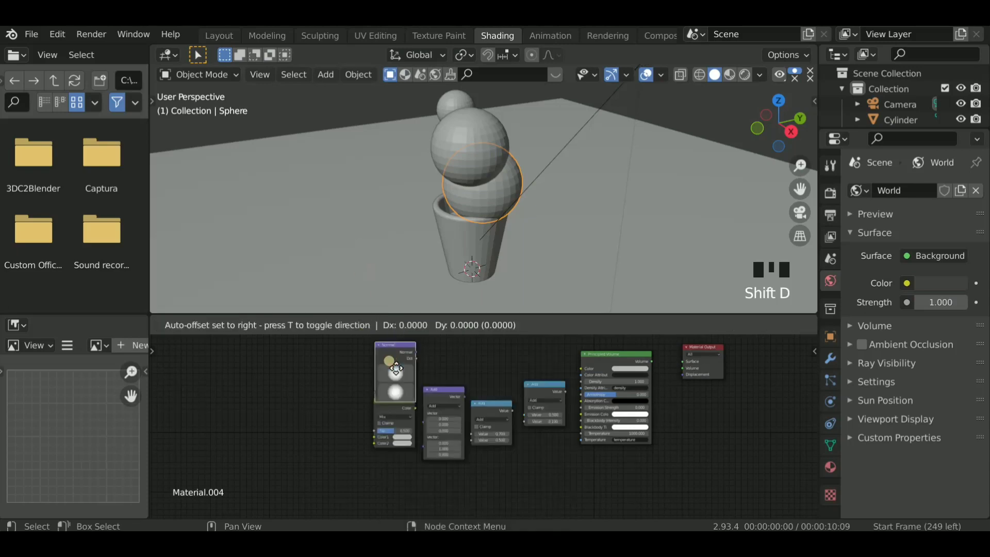
key("Escape")
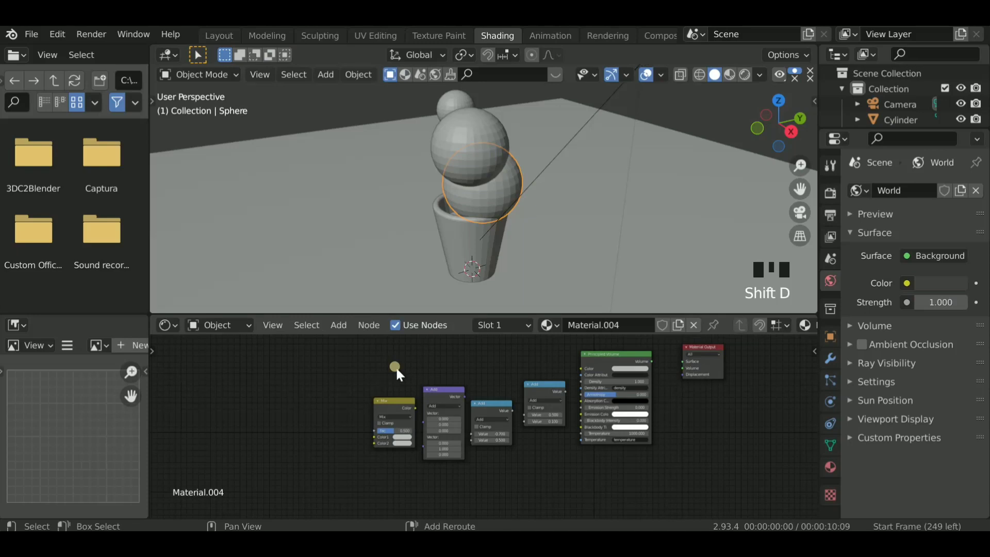
- Add a Noise Texture node and place it ahead of the MixRGB node
key("shift+a")
key("n")
left_click(364, 343)
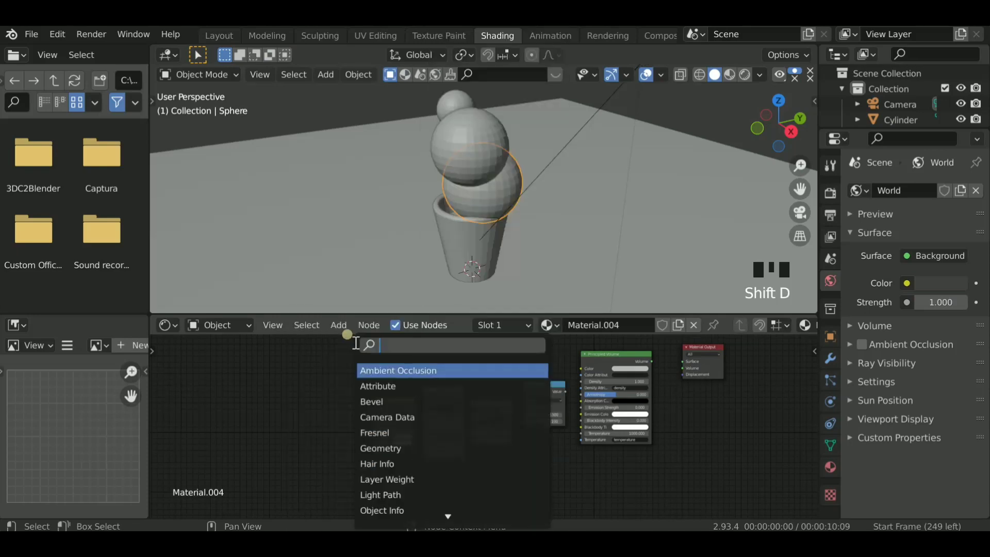
type("NOR")
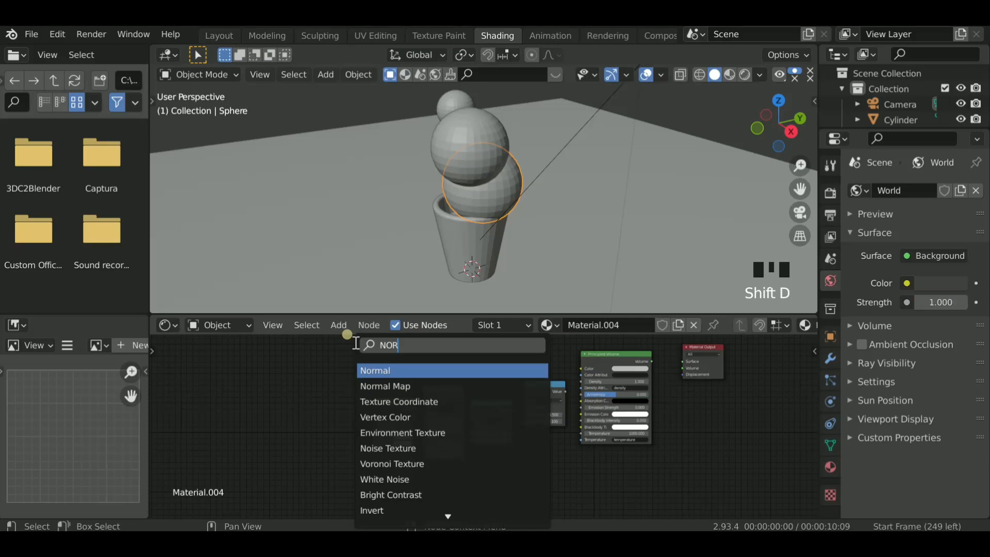
key("BackSpace")
type("I")
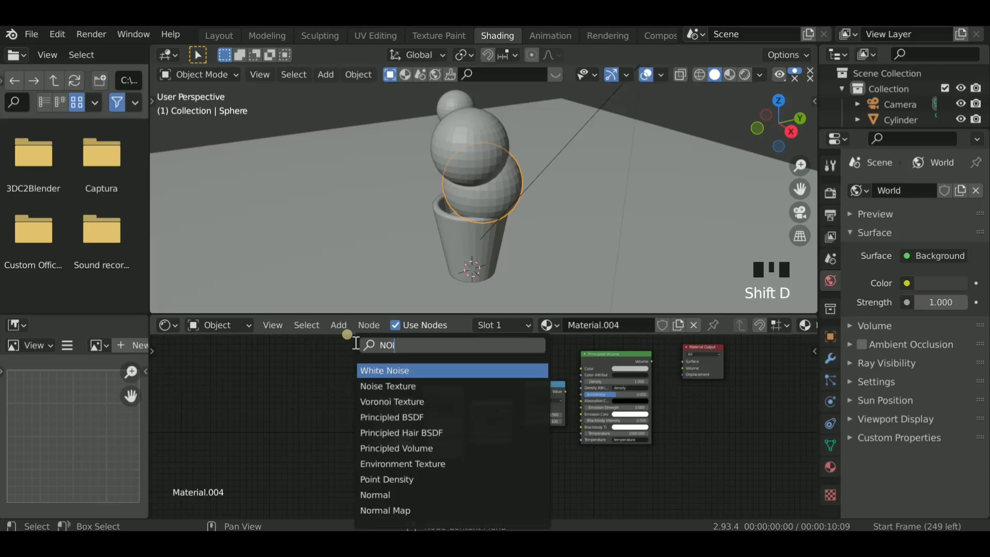
type("C")
left_click(390, 386)
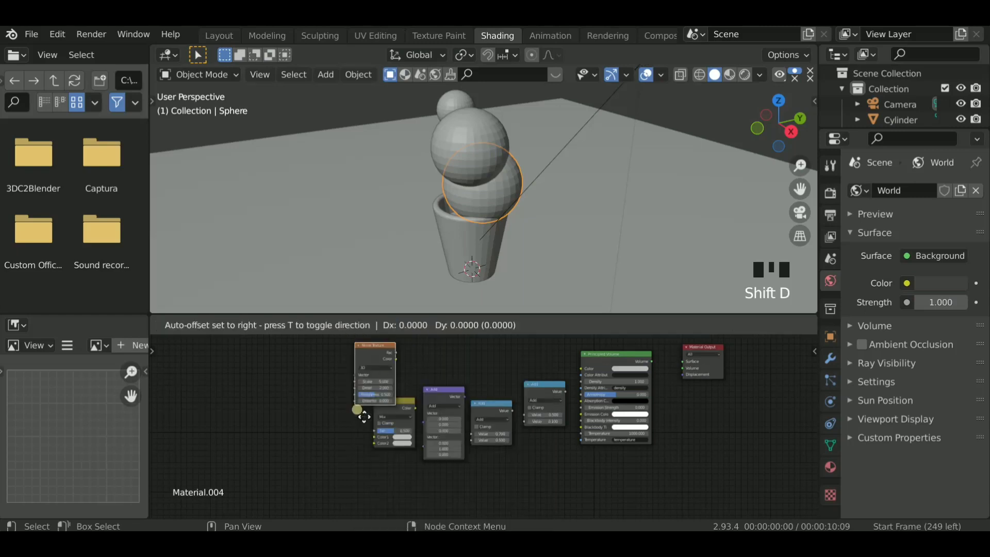
left_click(356, 449)
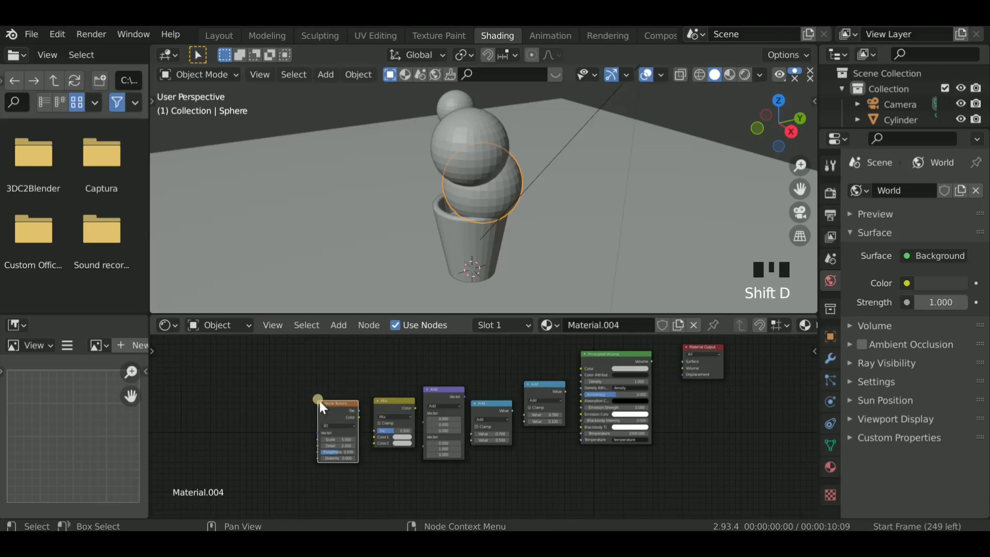
left_click(338, 325)
left_click(356, 305)
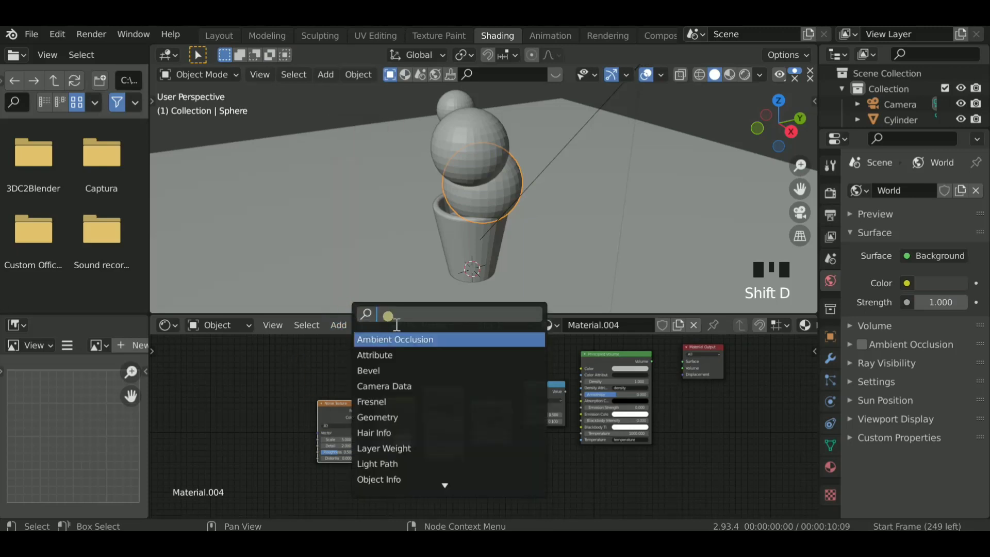
type("TEX")
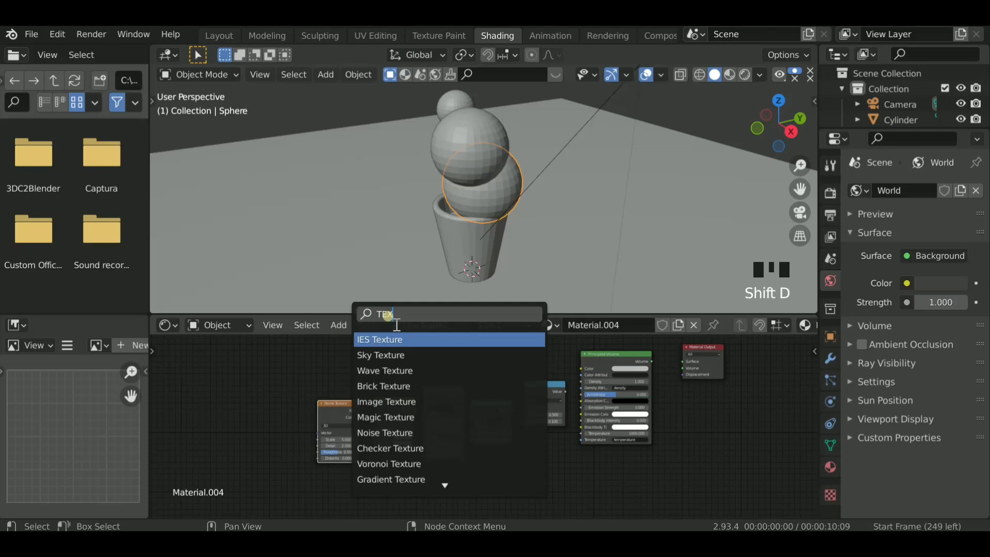
key("Return")
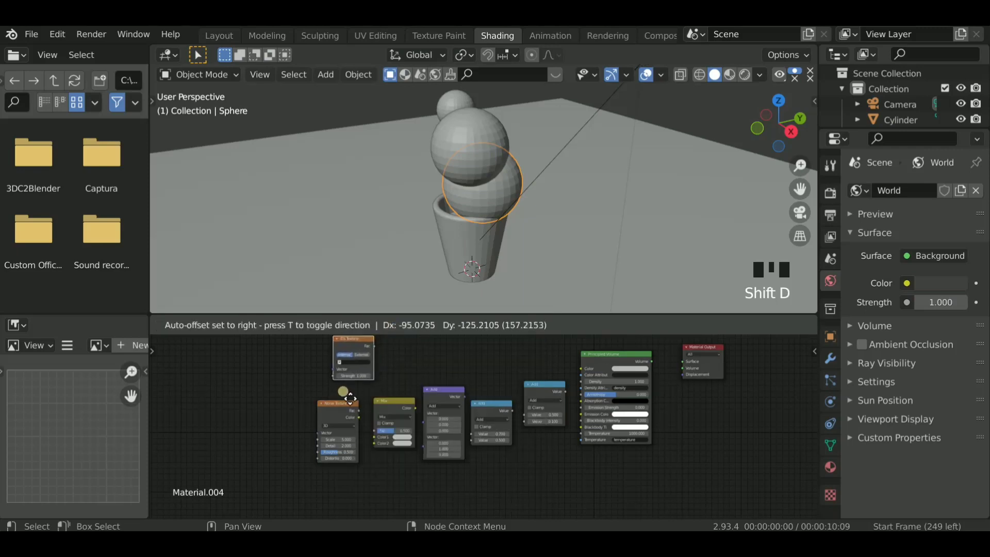
left_click(349, 398)
- Add a Texture Coordinate node and place it ahead of the Noise Texture node
key("shift+a")
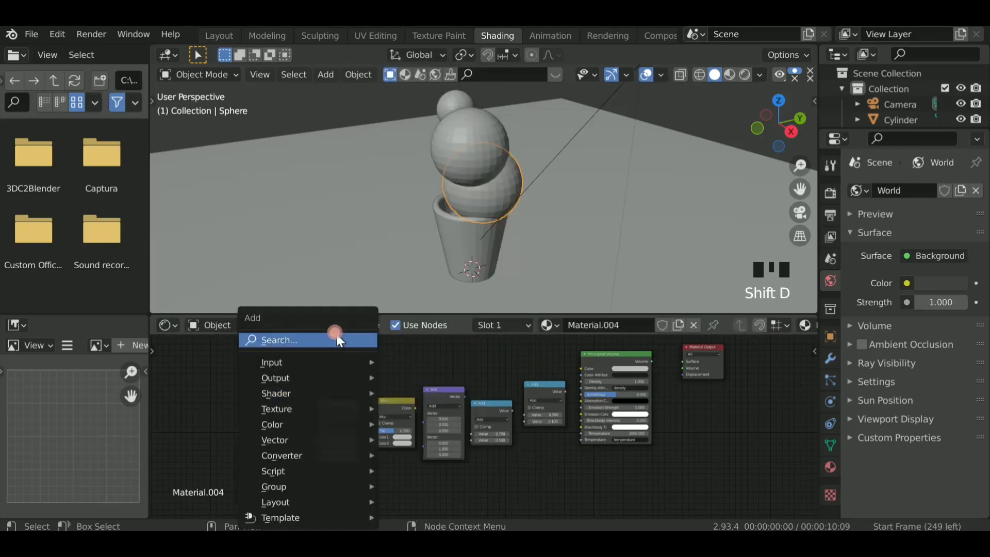
left_click(338, 338)
type("TEX")
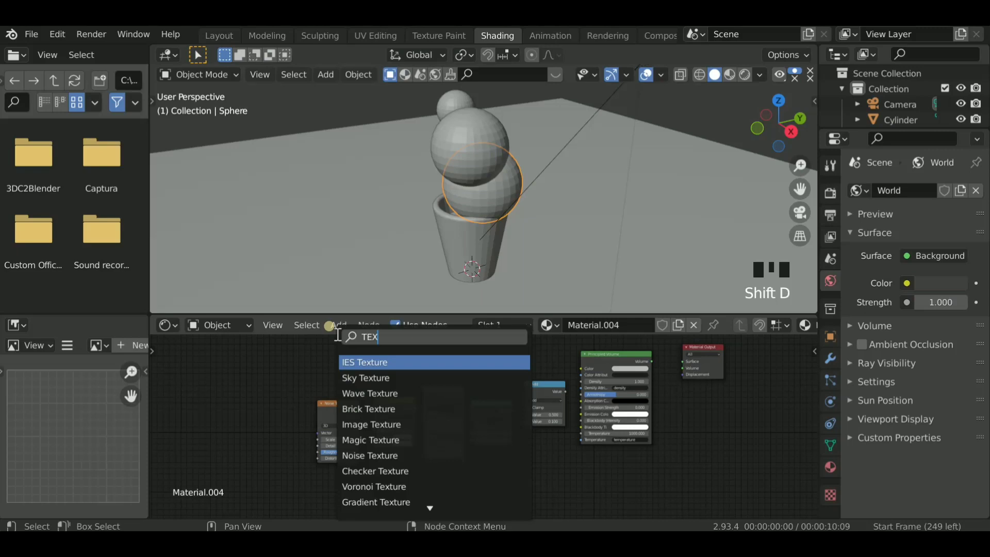
type("TURE C")
left_click(380, 377)
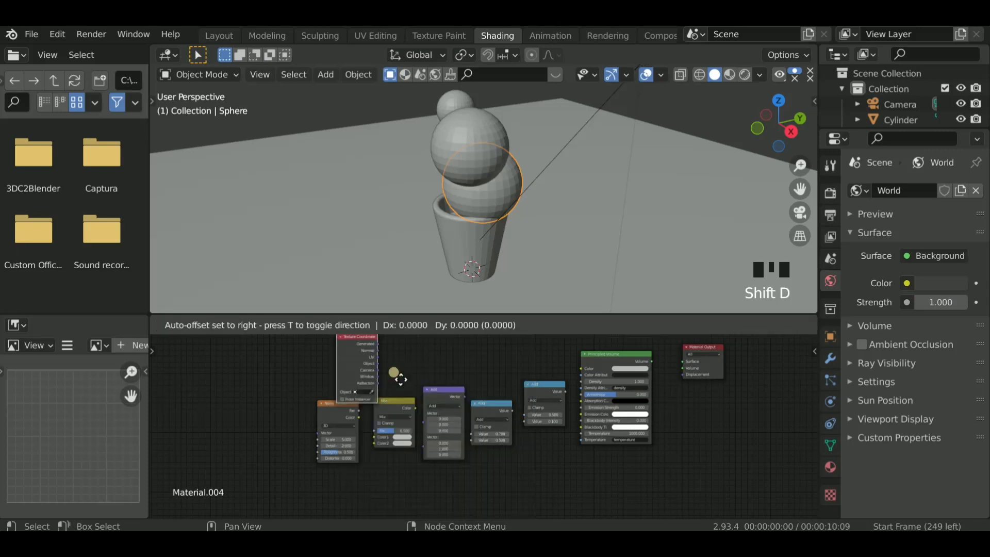
left_click(319, 401)
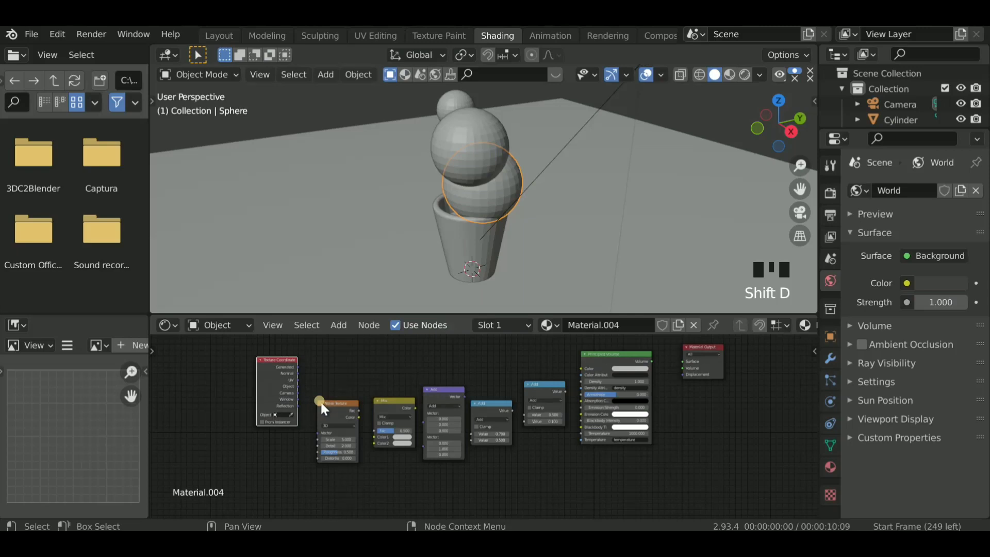
- Move the Texture Coordinate node above the Noise Texture and link its Object output to the MixRGB node's Color1 input
scroll(320, 400, "up", 4)
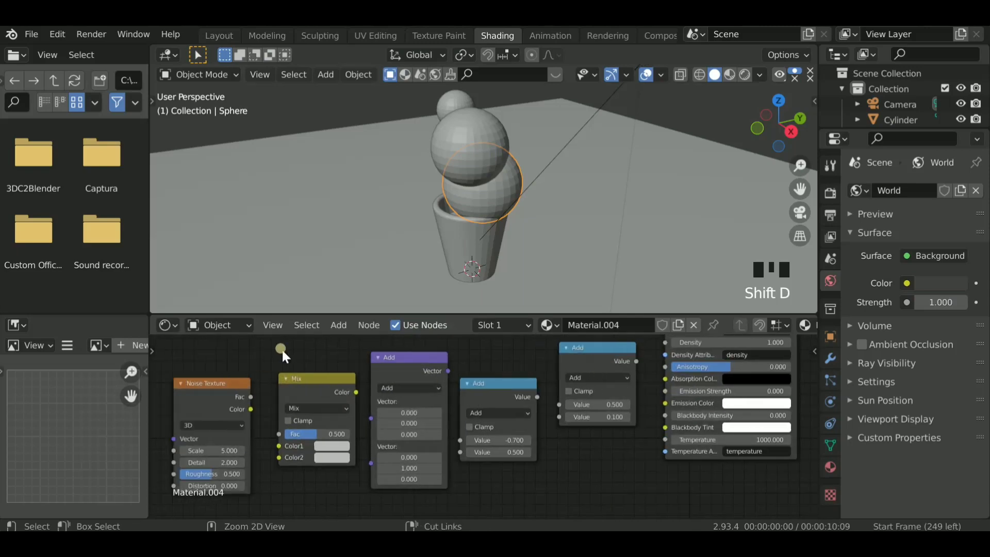
scroll(281, 348, "left", 10, "ctrl")
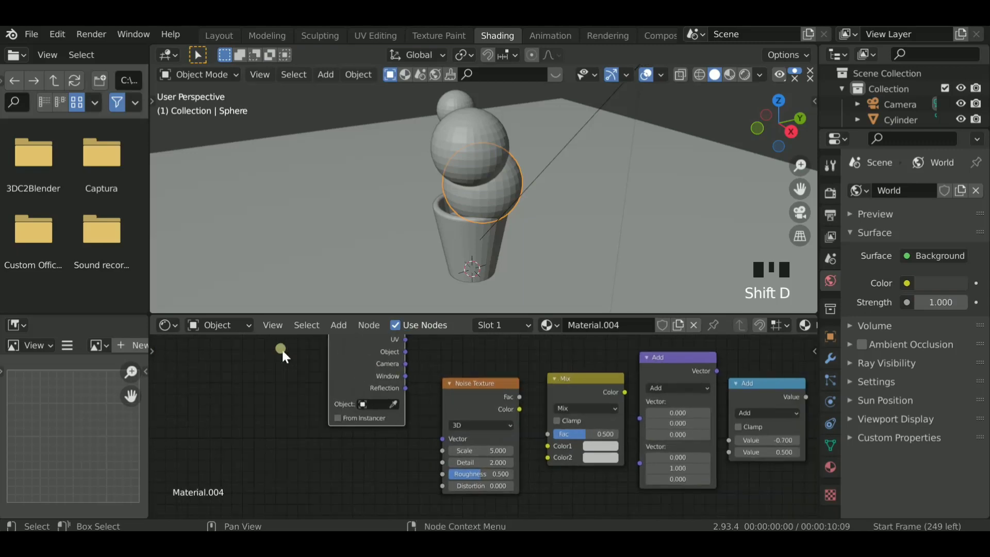
scroll(282, 348, "right", 4, "ctrl")
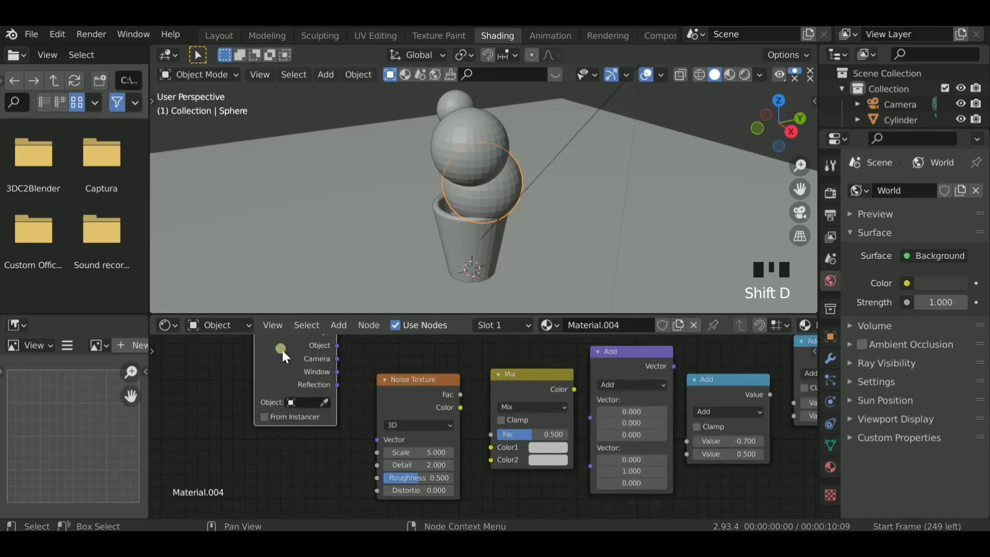
scroll(282, 348, "down", 3)
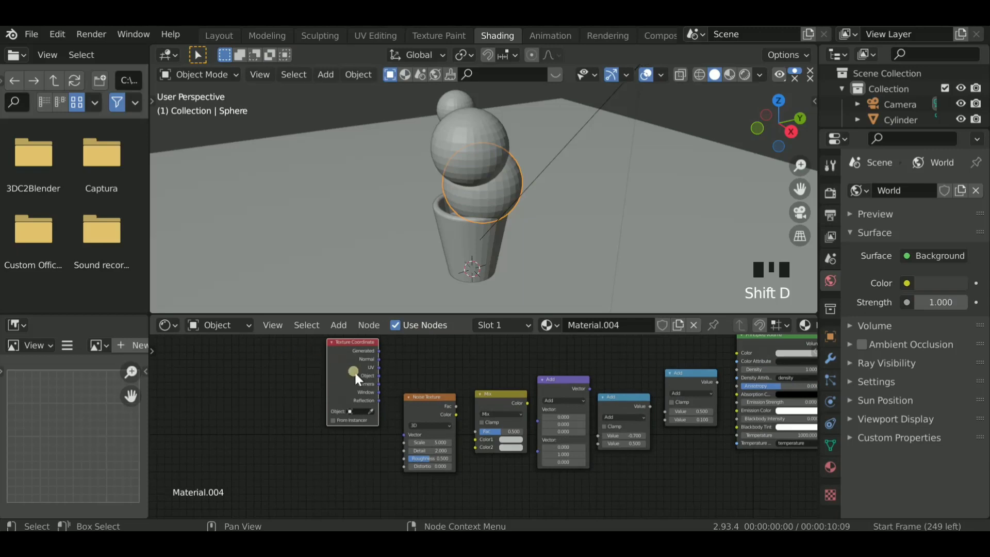
scroll(392, 367, "down", 1)
left_click(450, 342)
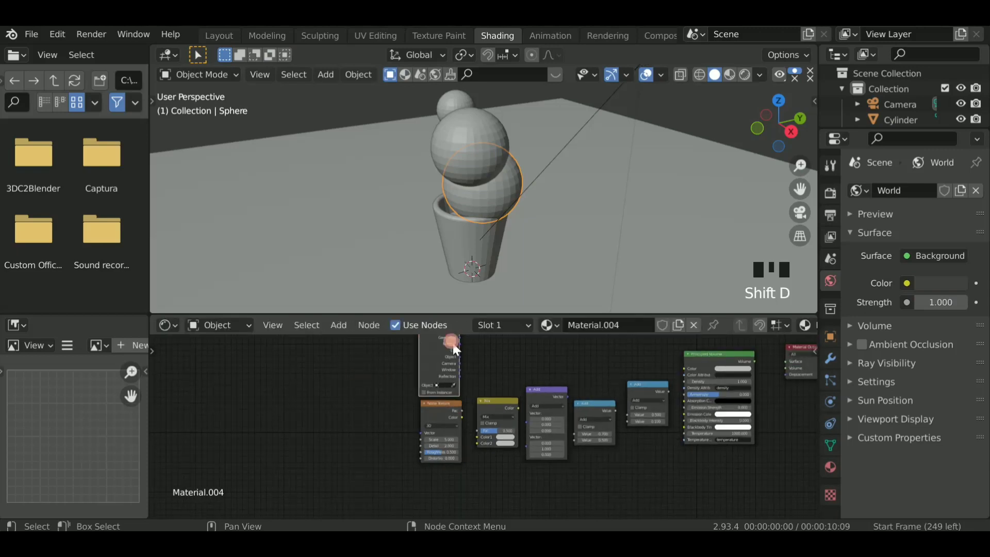
scroll(414, 408, "down", 2, "ctrl")
scroll(413, 407, "left", 2, "ctrl")
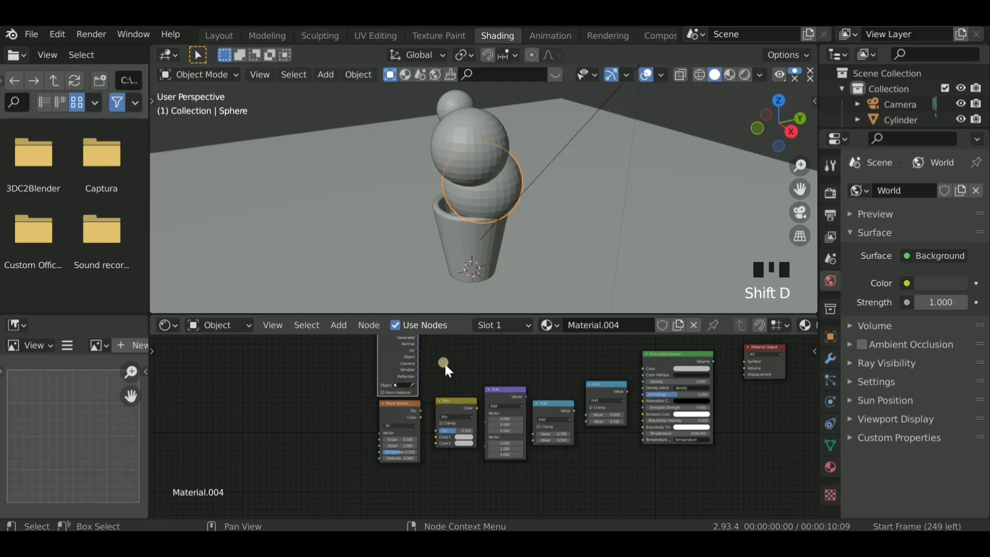
scroll(445, 364, "up", 2)
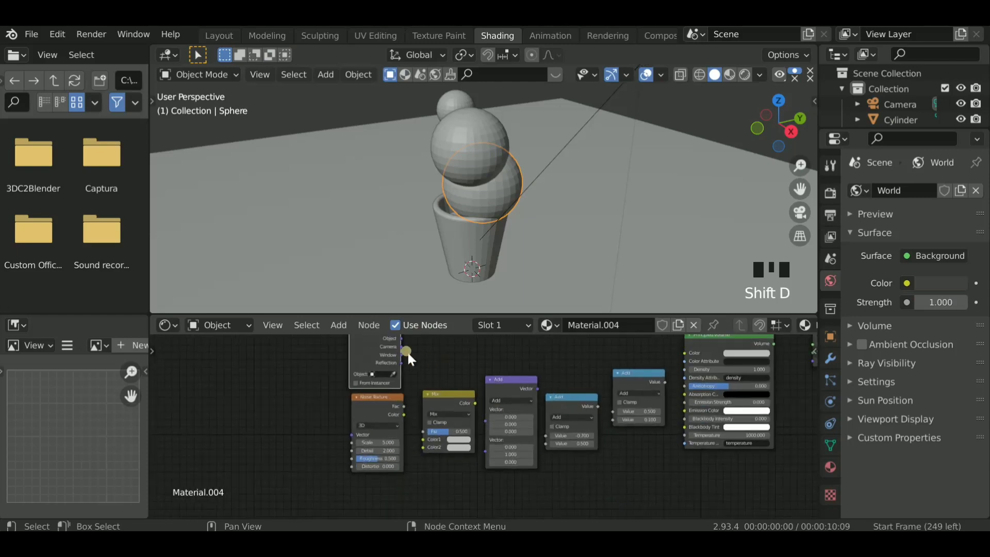
scroll(407, 351, "down", 3)
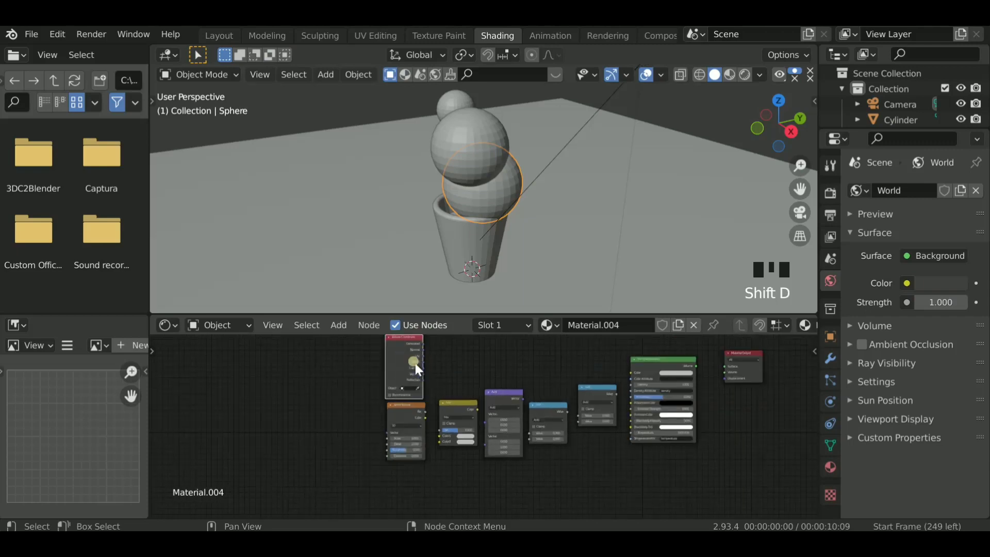
scroll(416, 365, "up", 1)
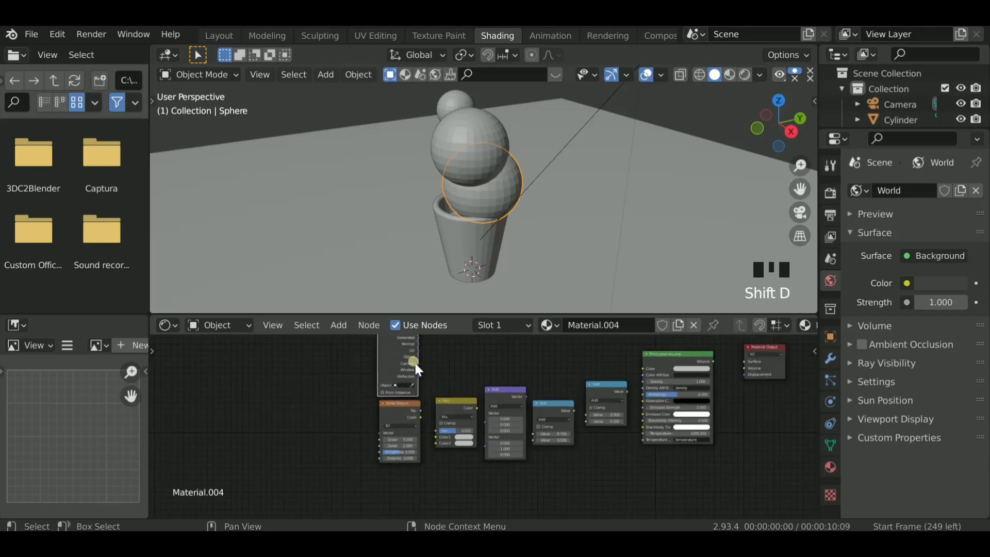
scroll(417, 356, "up", 1)
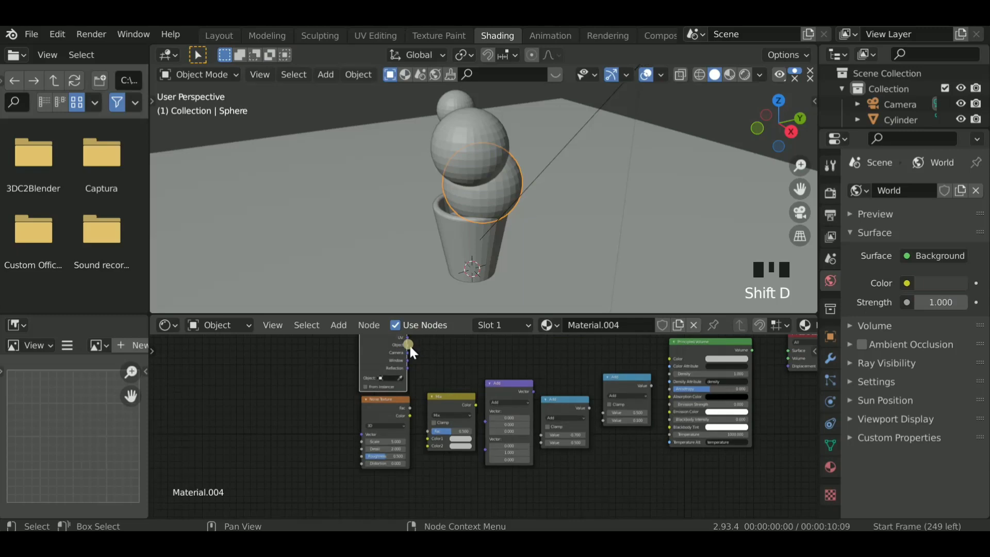
left_click_drag(407, 345, 428, 436)
scroll(428, 437, "up", 1)
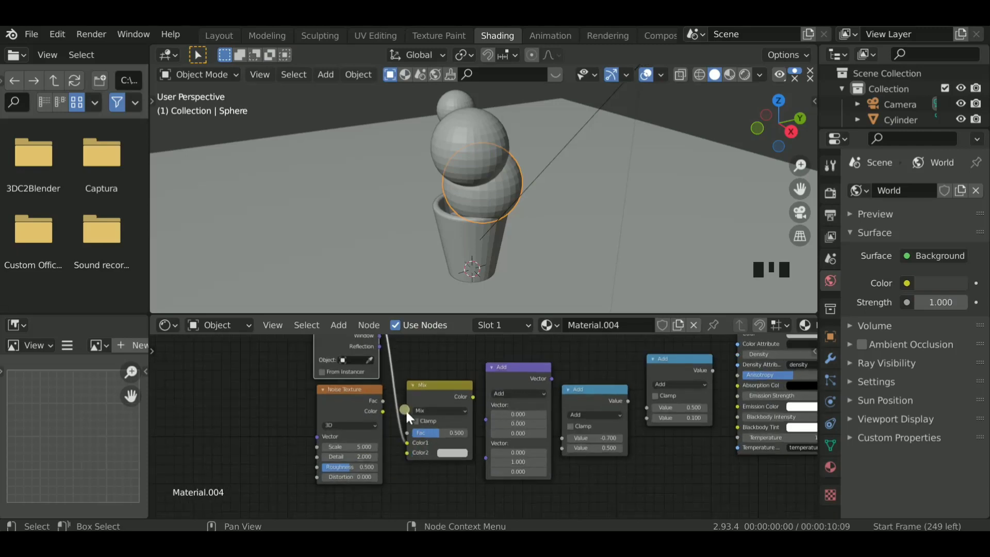
- Move the Texture Coordinate node clear of the Noise Texture, and link the noise's Color output to the MixRGB node's Color2 input
left_click_drag(361, 356, 293, 401)
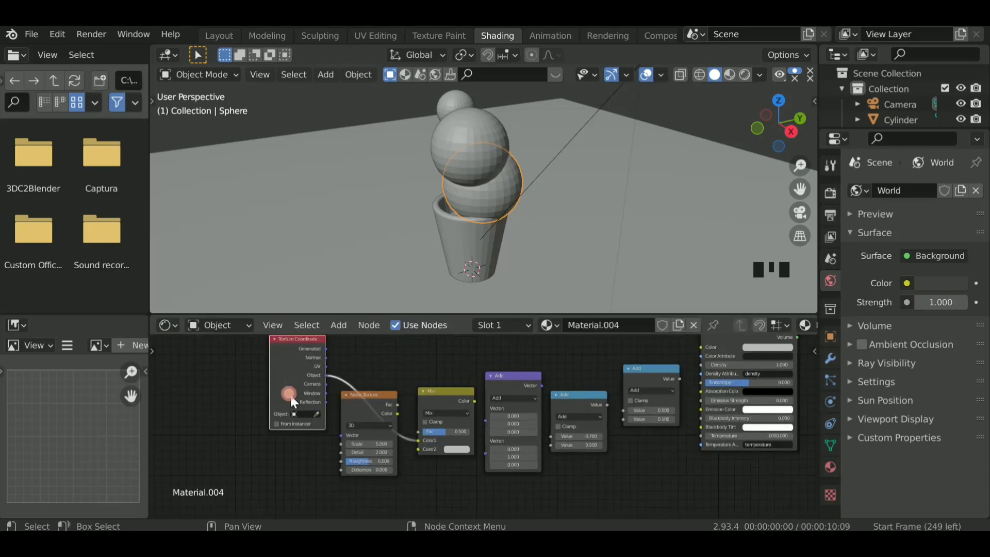
scroll(315, 381, "up", 2)
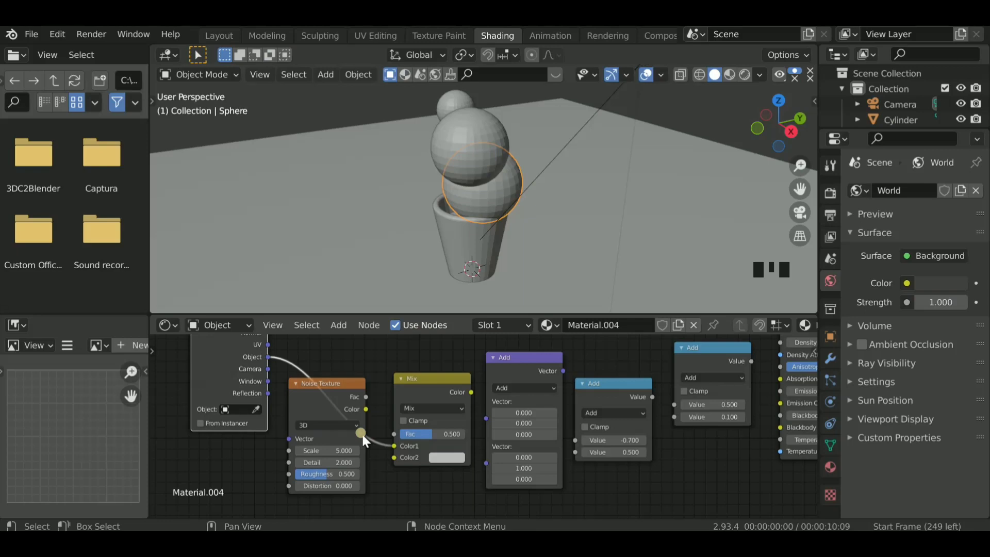
left_click_drag(362, 438, 386, 426)
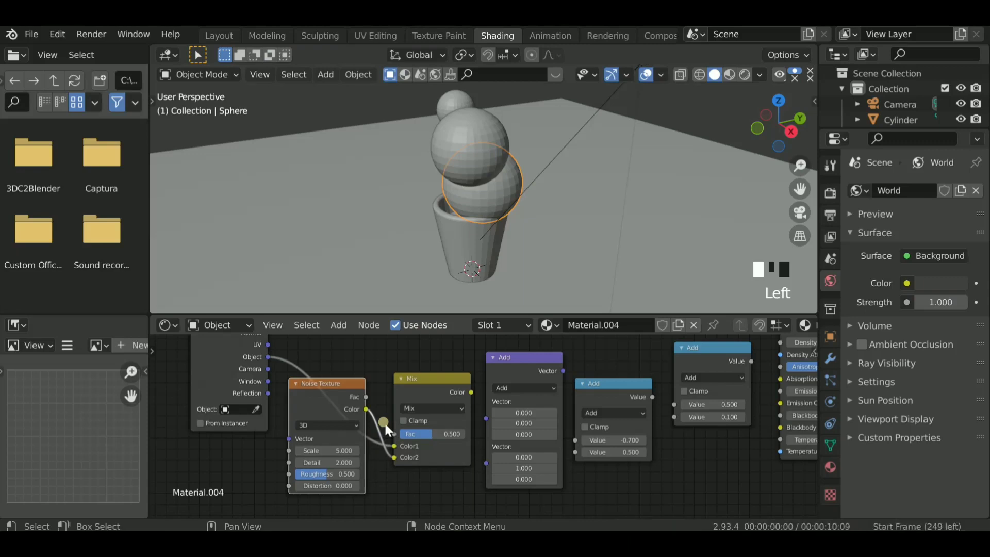
- Preview the scene in rendered shading and set the MixRGB node to Overlay blending with a factor of 1
left_click(743, 76)
left_click(435, 432)
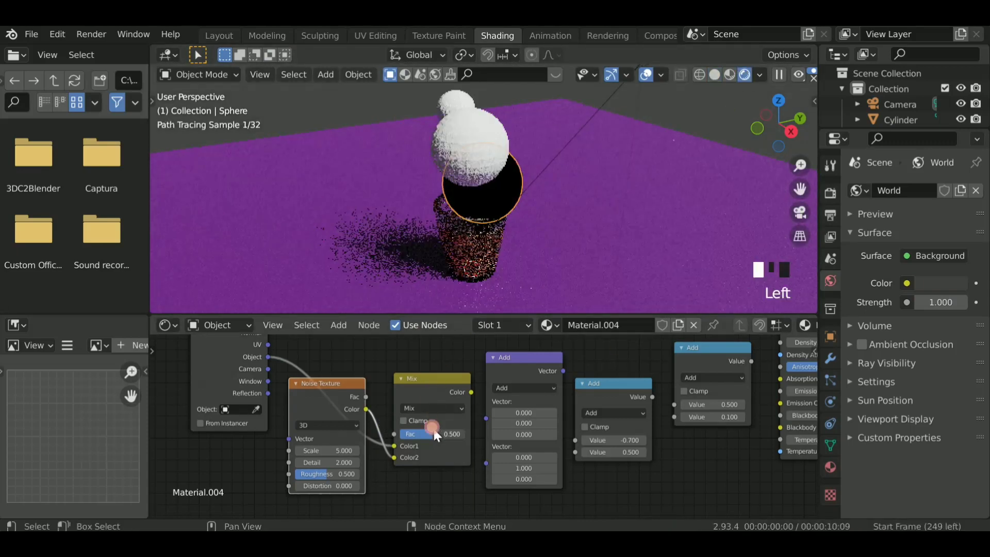
type("1")
key("Return")
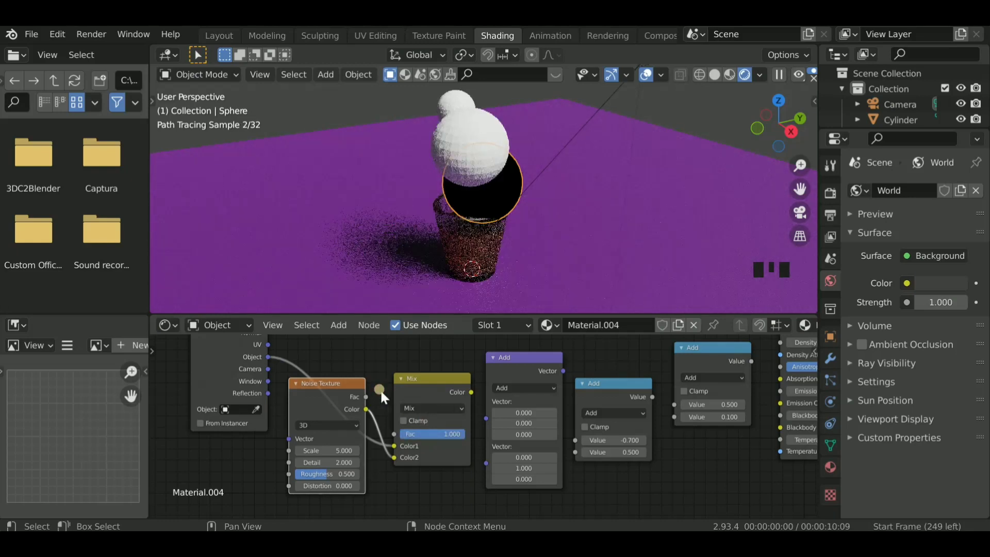
left_click(424, 406)
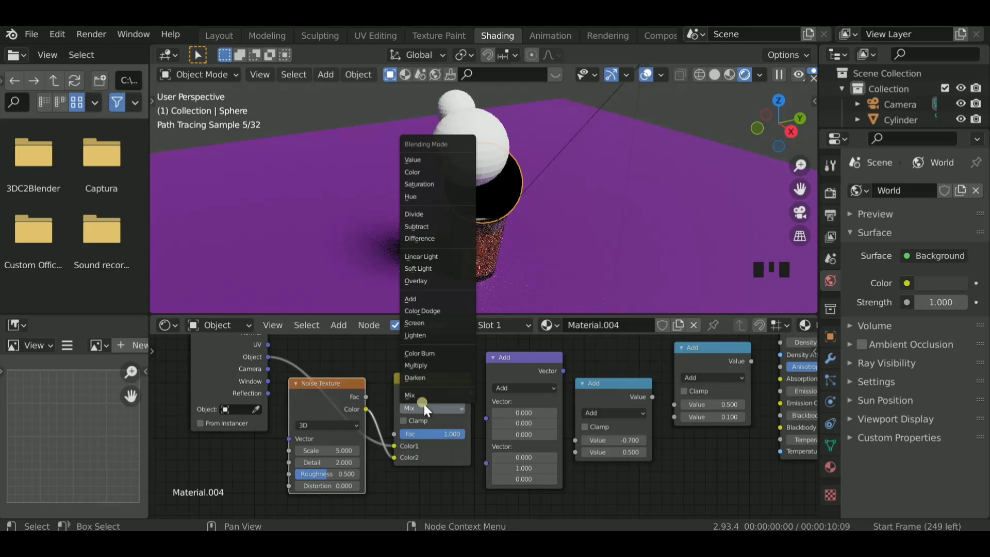
left_click(429, 281)
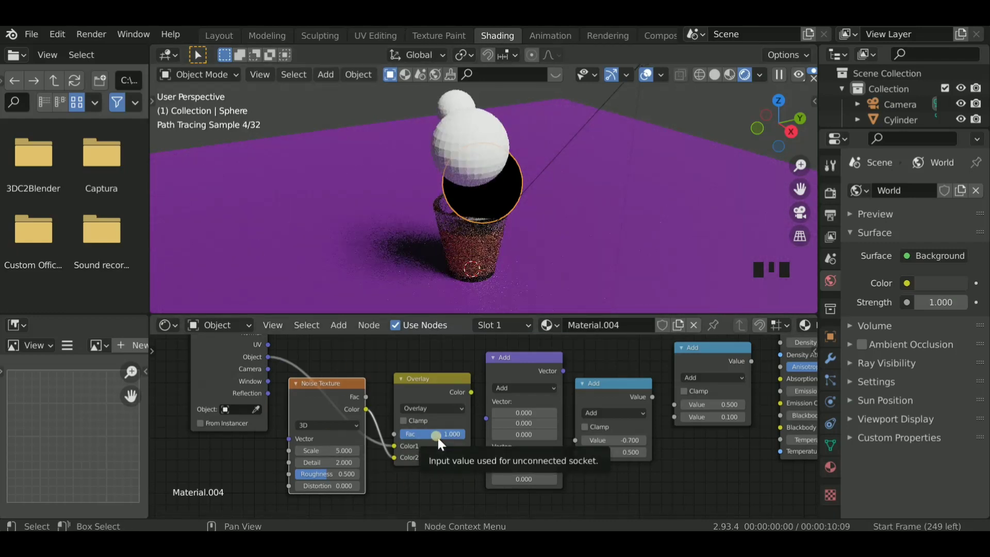
- Switch the Noise Texture to 4D and set its Distortion to 0.73 and Roughness to 5
left_click(343, 425)
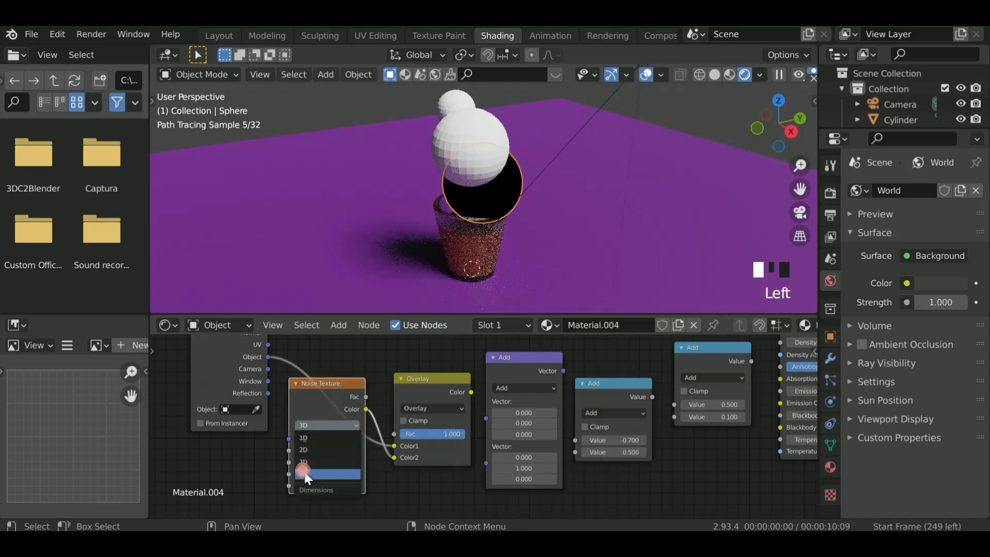
left_click(308, 474)
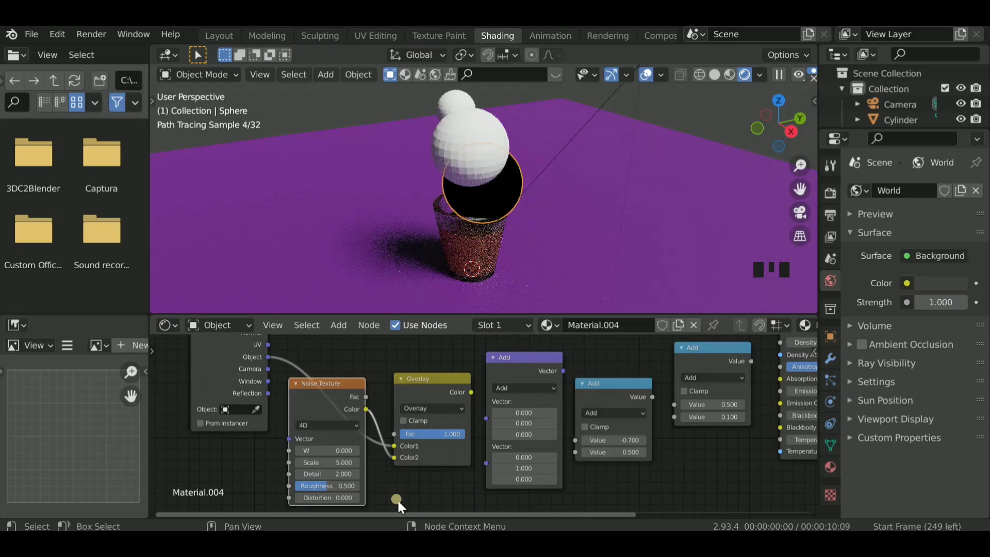
left_click(337, 498)
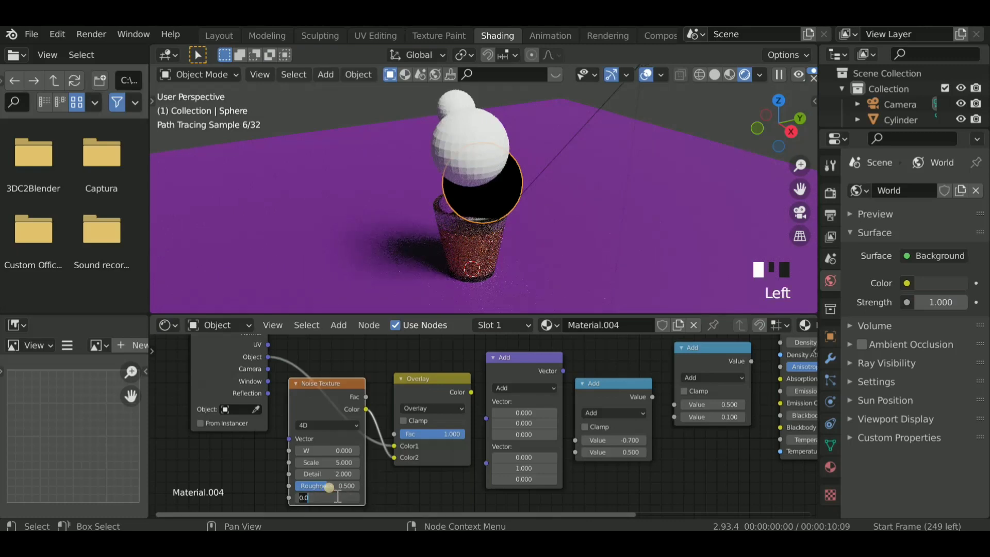
type(".73")
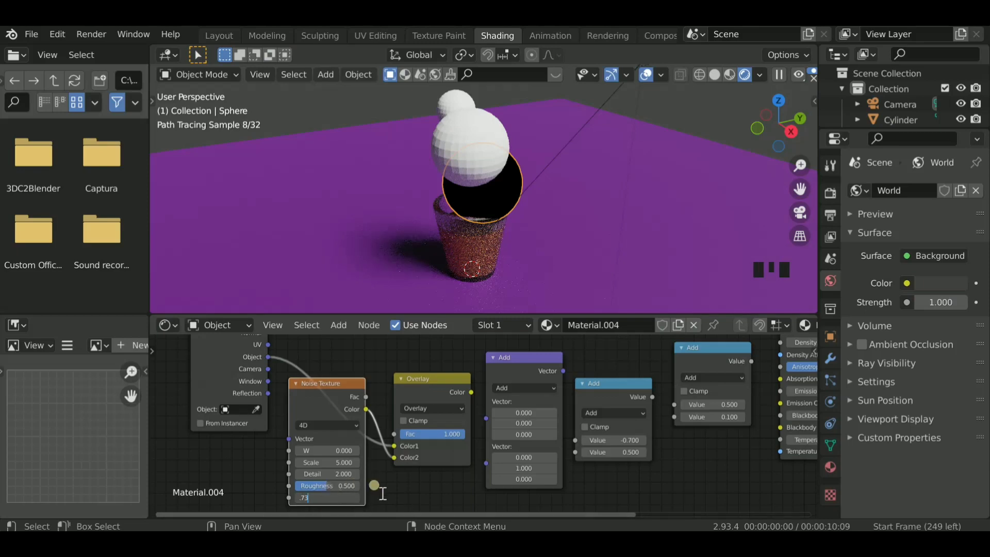
key("Return")
left_click(338, 486)
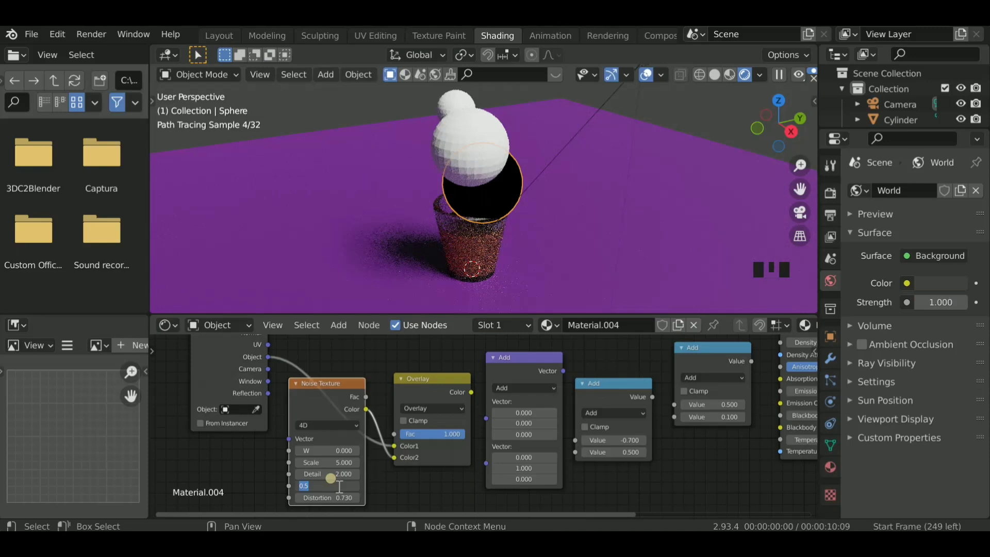
type("5")
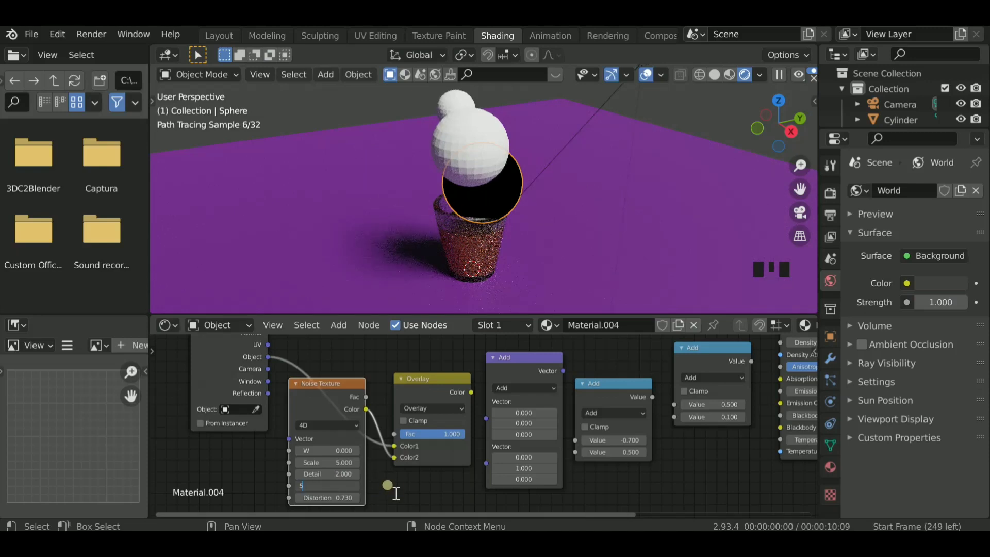
key("Return")
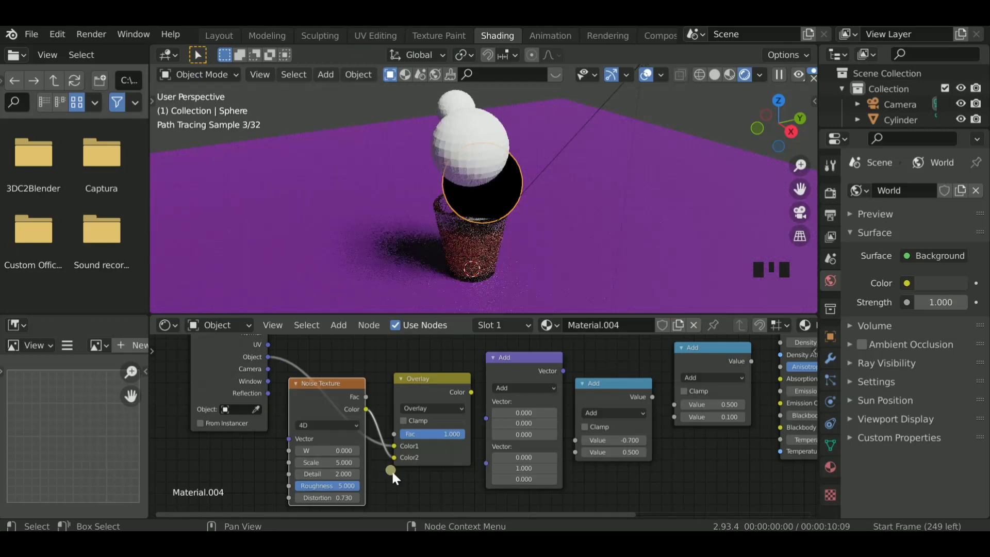
- Set the Vector Math node to Length and link the Overlay node's Color output to its Vector input
left_click(526, 388)
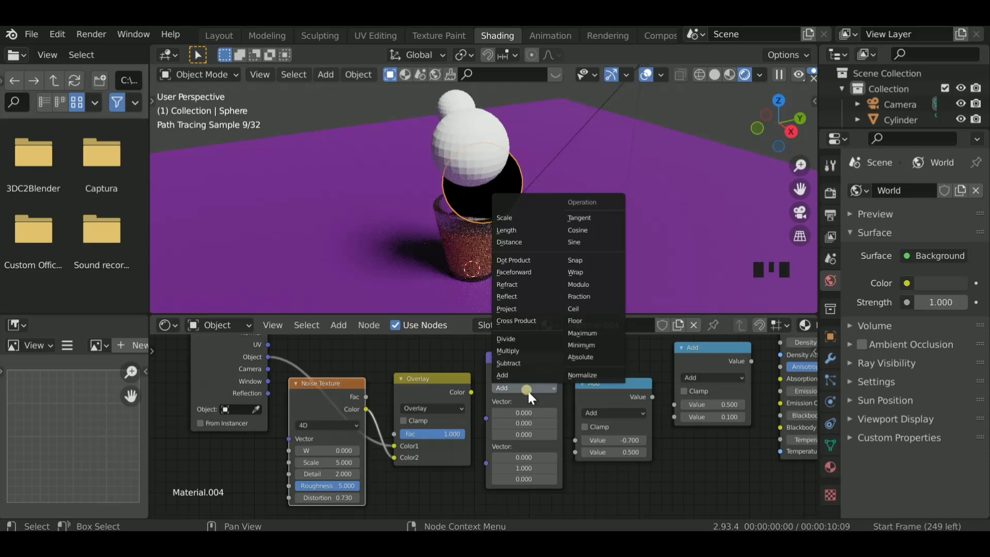
left_click(528, 231)
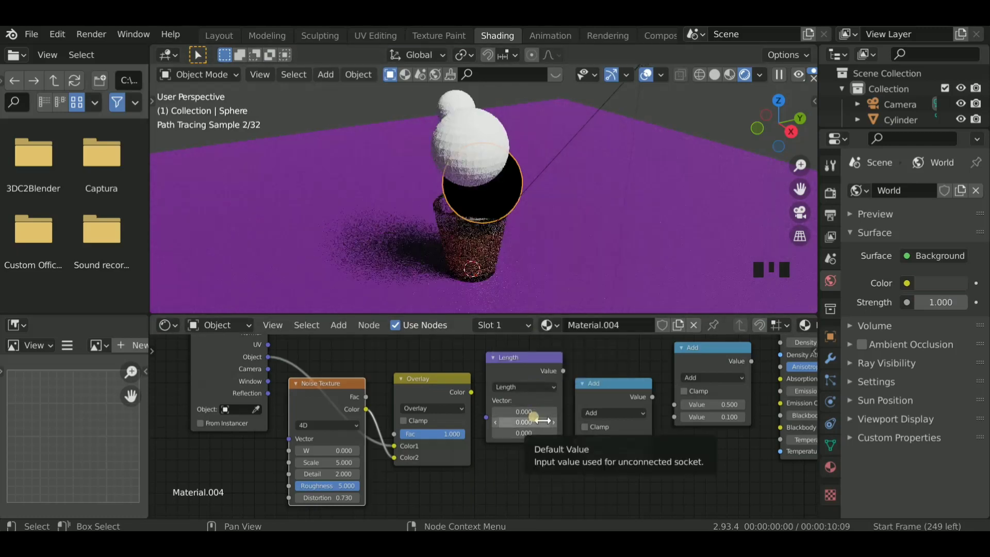
left_click_drag(470, 396, 487, 413)
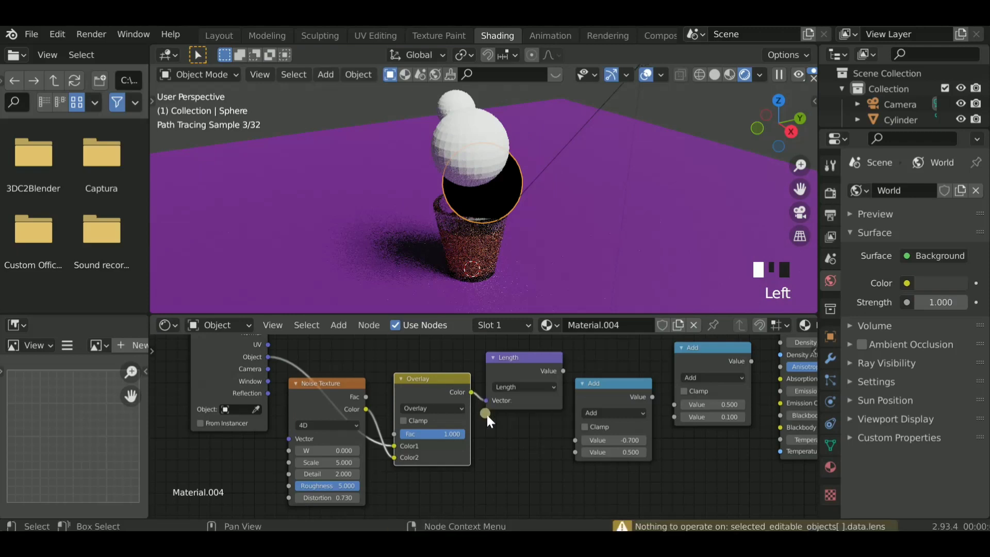
- Change the first Math node to Less Than and link the Length node's Value output to its Value input
scroll(487, 414, "down", 6, "ctrl")
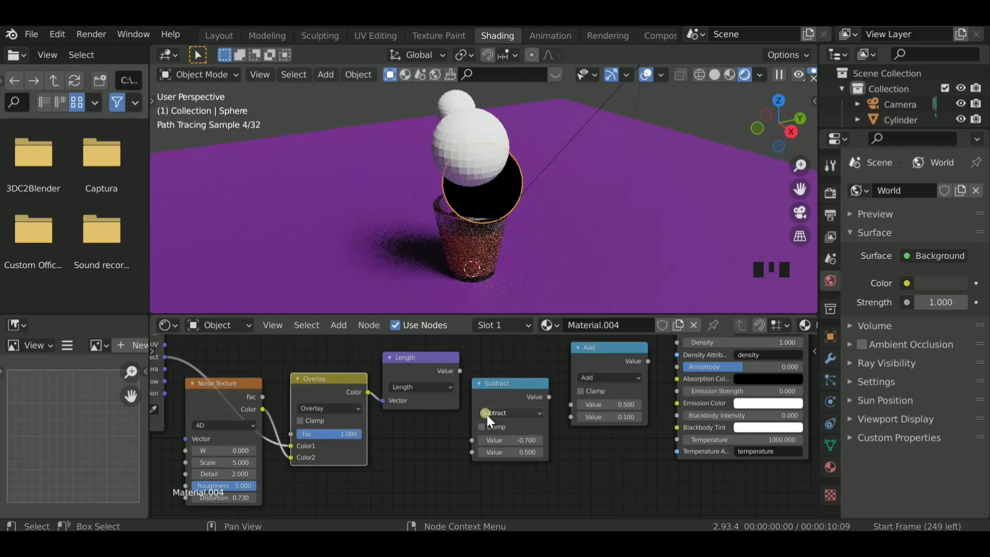
left_click(513, 413)
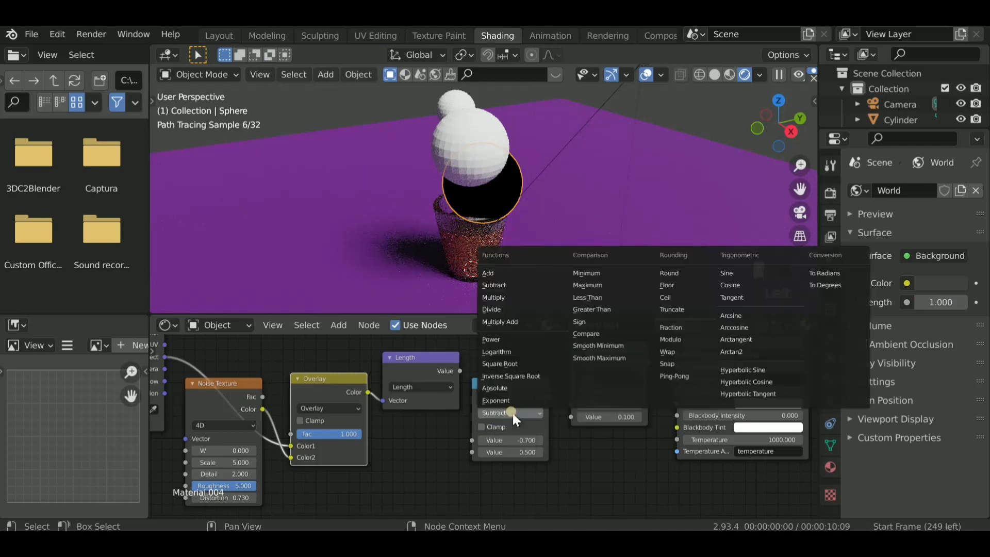
left_click(588, 296)
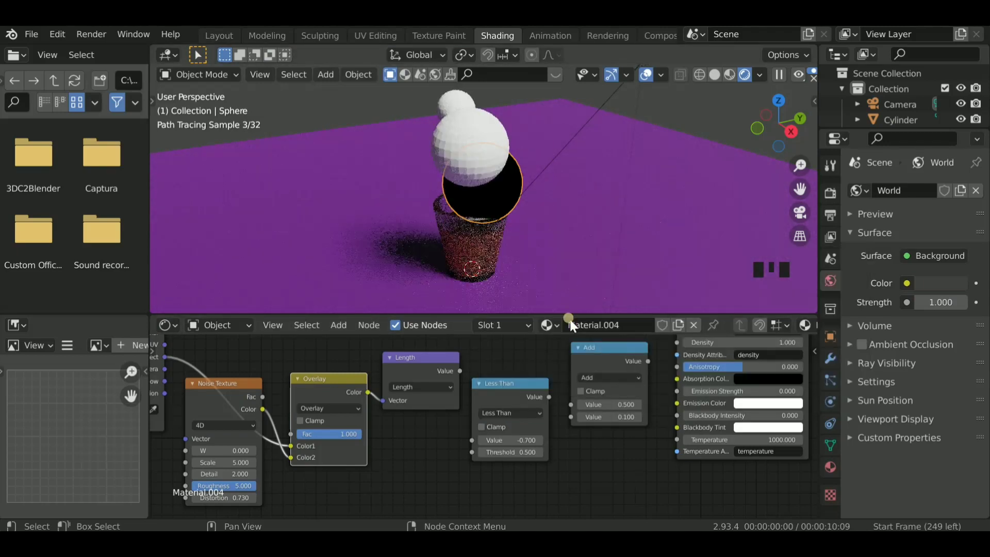
left_click_drag(459, 371, 472, 440)
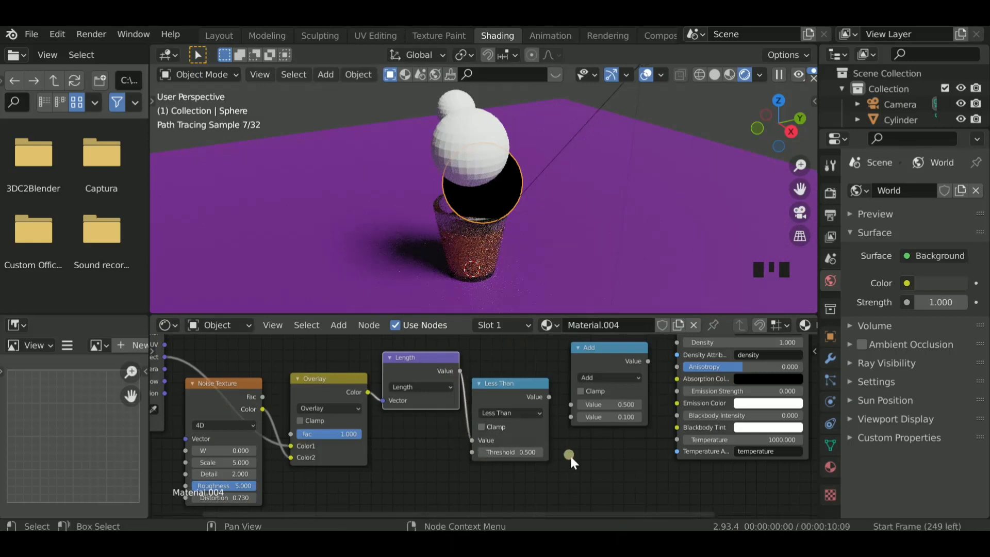
- Change the second Math node to Multiply and link the Less Than output to its second Value input
left_click(592, 377)
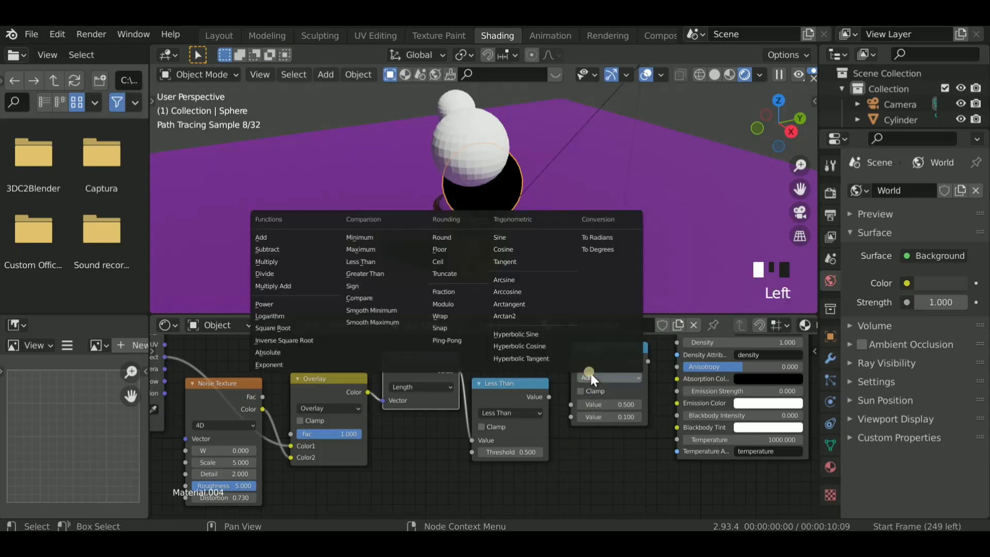
left_click(302, 260)
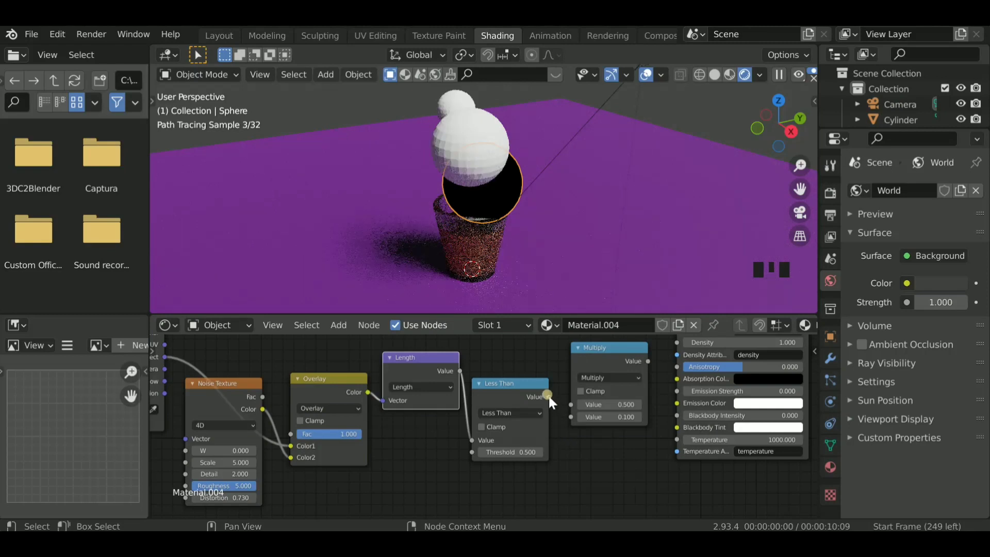
left_click_drag(549, 397, 569, 414)
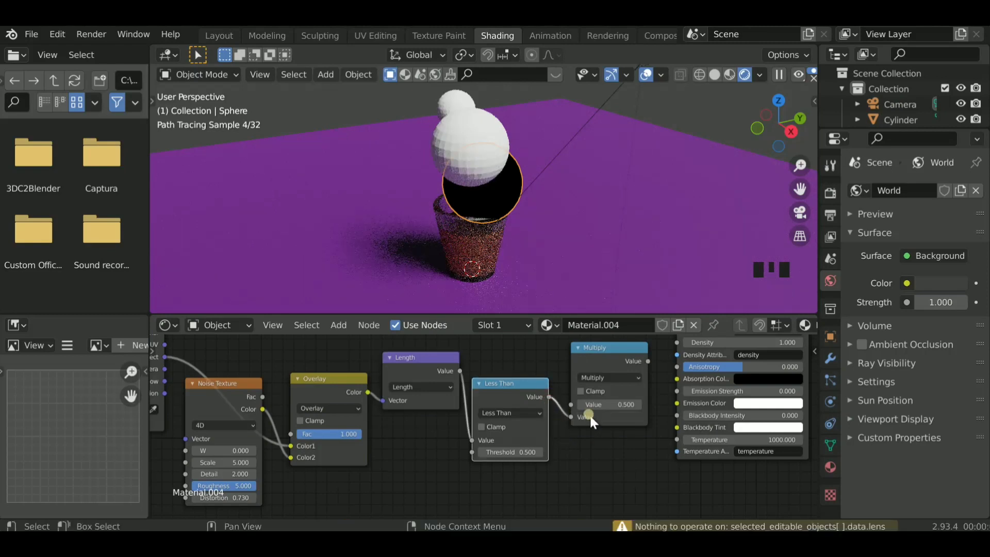
- Link the Multiply node's Value output to the Density input of the Principled Volume node
scroll(621, 440, "down", 1, "ctrl")
scroll(620, 440, "down", 5, "ctrl")
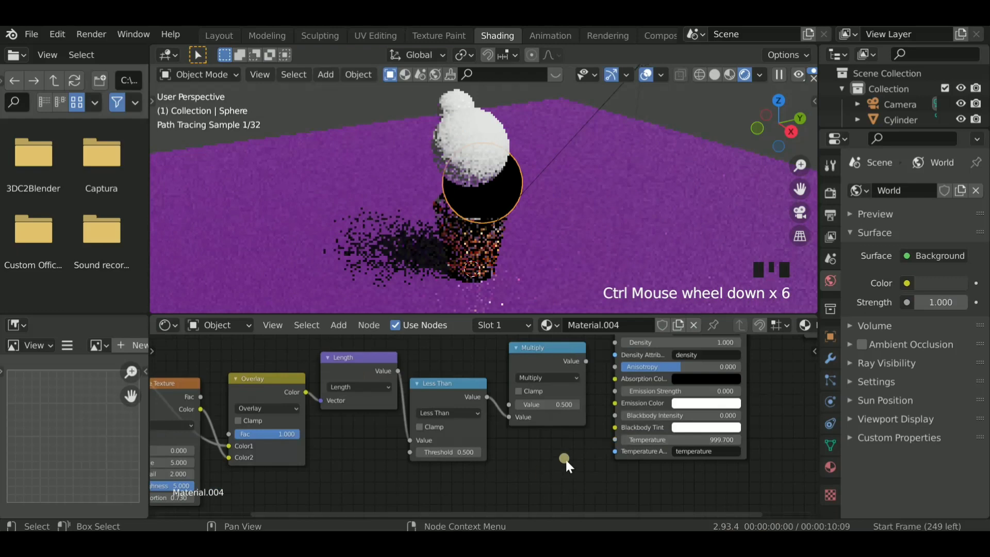
scroll(565, 457, "down", 3, "ctrl")
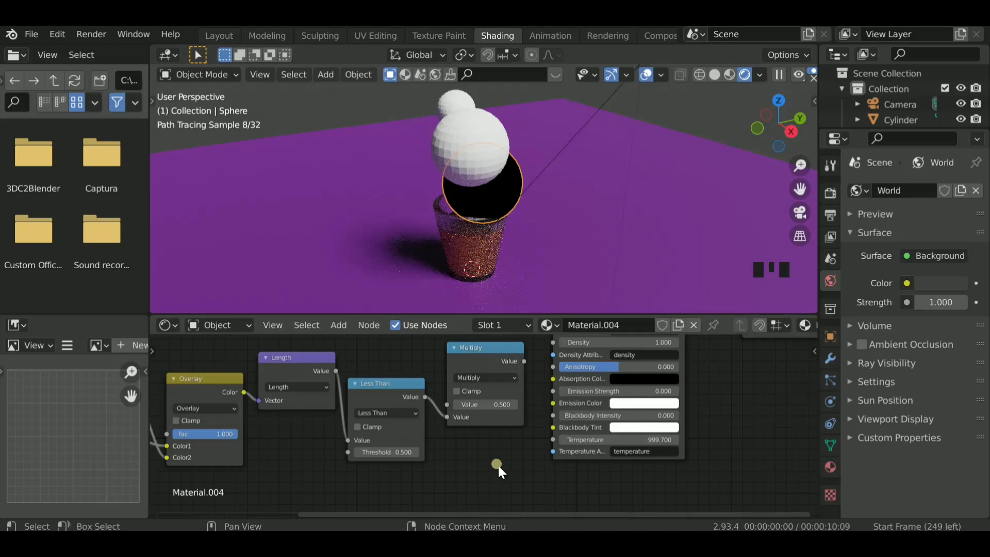
scroll(498, 465, "down", 2, "ctrl")
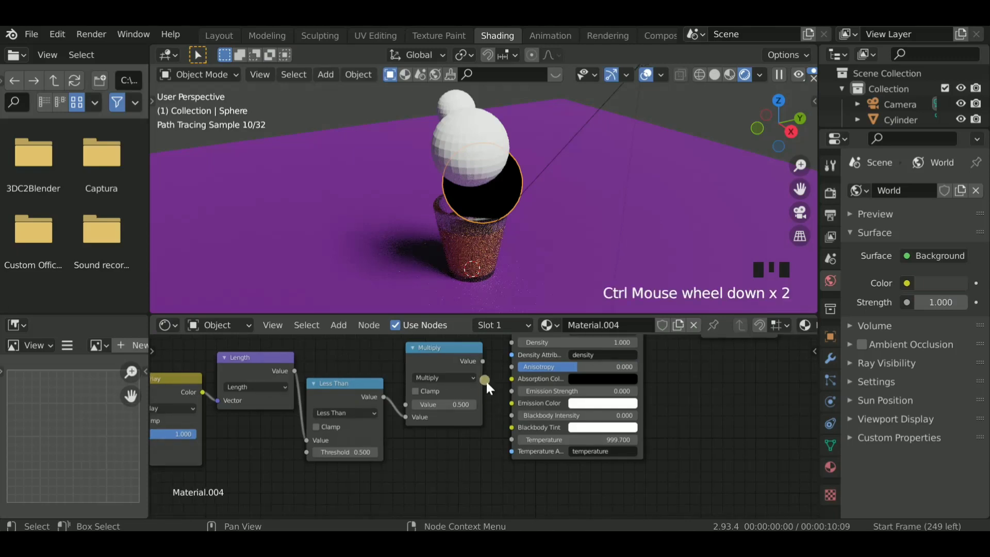
left_click_drag(483, 361, 508, 342)
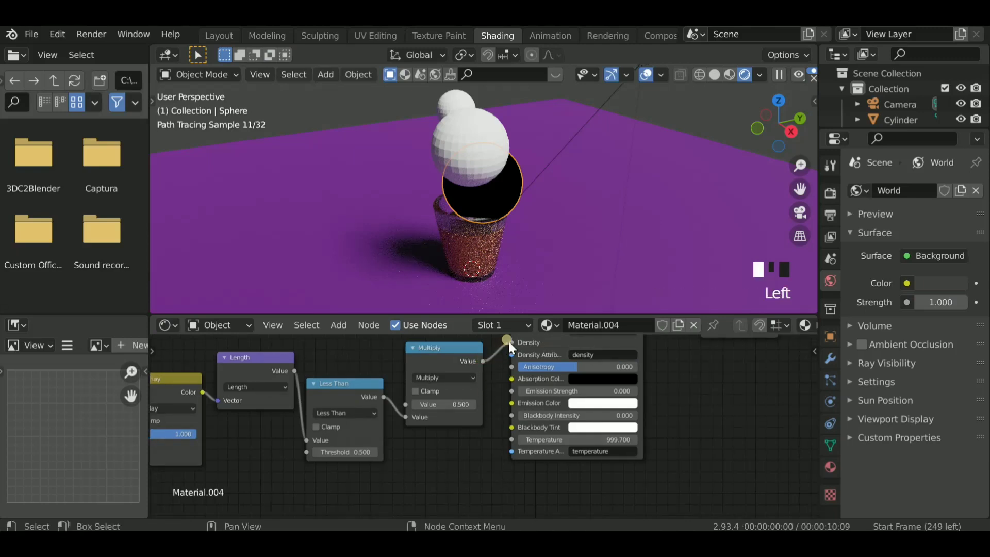
- Link the Principled Volume node's Volume output to the Volume input of the Material Output node
scroll(496, 382, "down", 1)
scroll(496, 382, "down", 2, "ctrl")
scroll(496, 382, "down", 5, "ctrl")
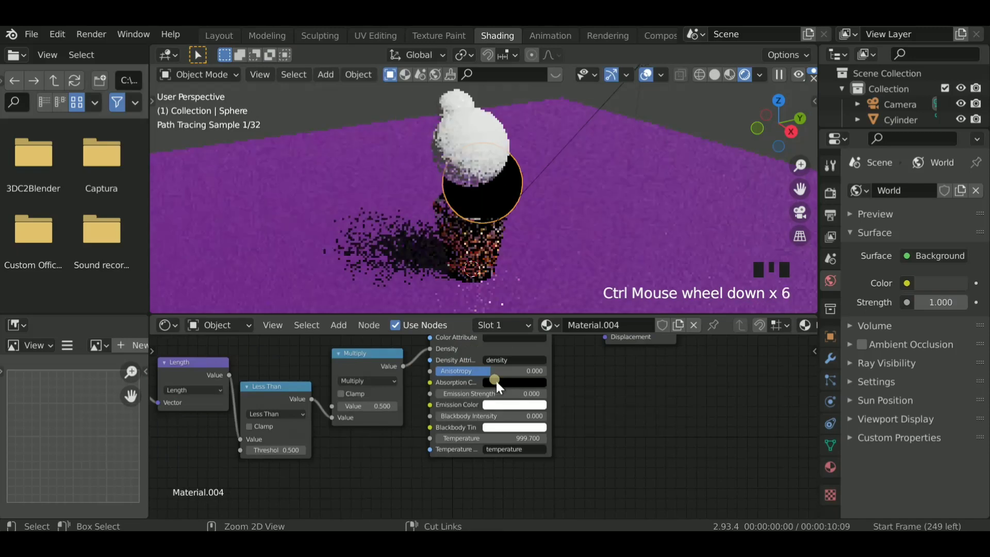
scroll(603, 373, "down", 1)
scroll(603, 373, "down", 4, "ctrl")
scroll(602, 373, "down", 5)
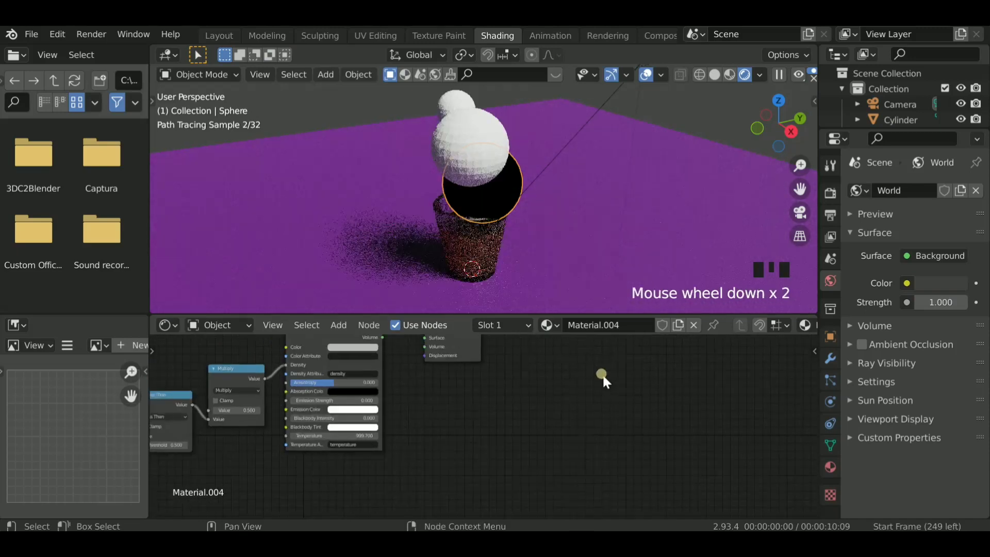
scroll(602, 379, "down", 4, "ctrl")
scroll(512, 401, "down", 2, "ctrl")
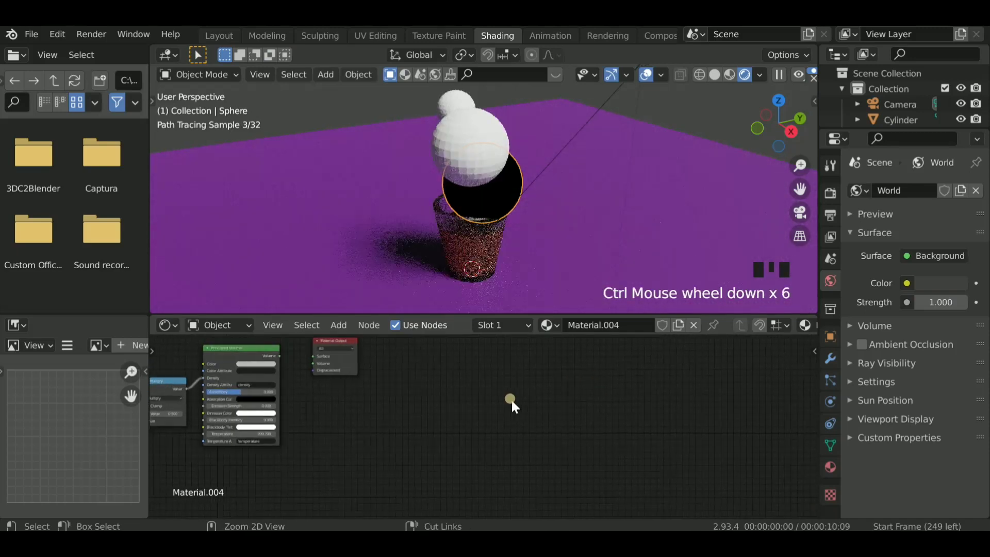
scroll(515, 400, "up", 11, "ctrl")
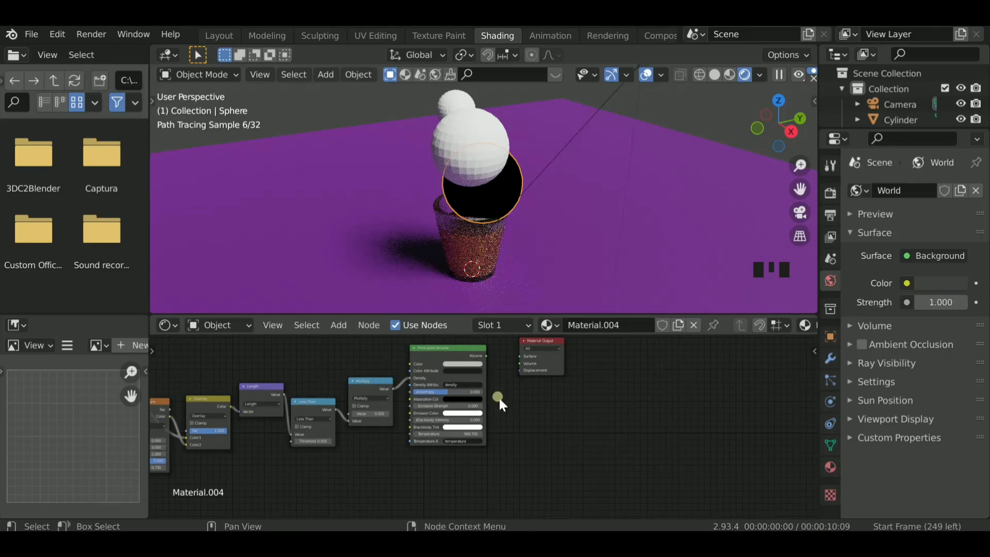
left_click_drag(487, 356, 519, 363)
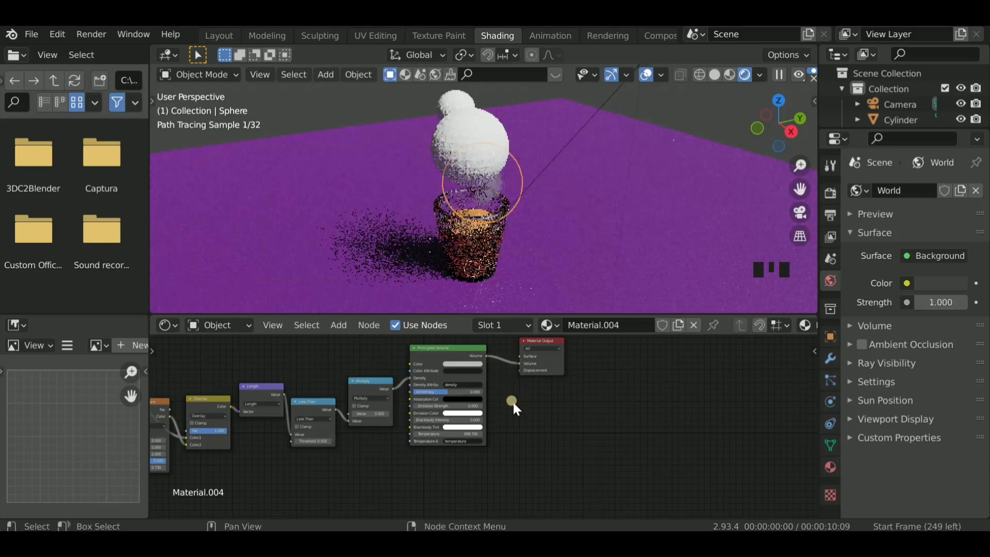
left_click_drag(487, 236, 485, 198)
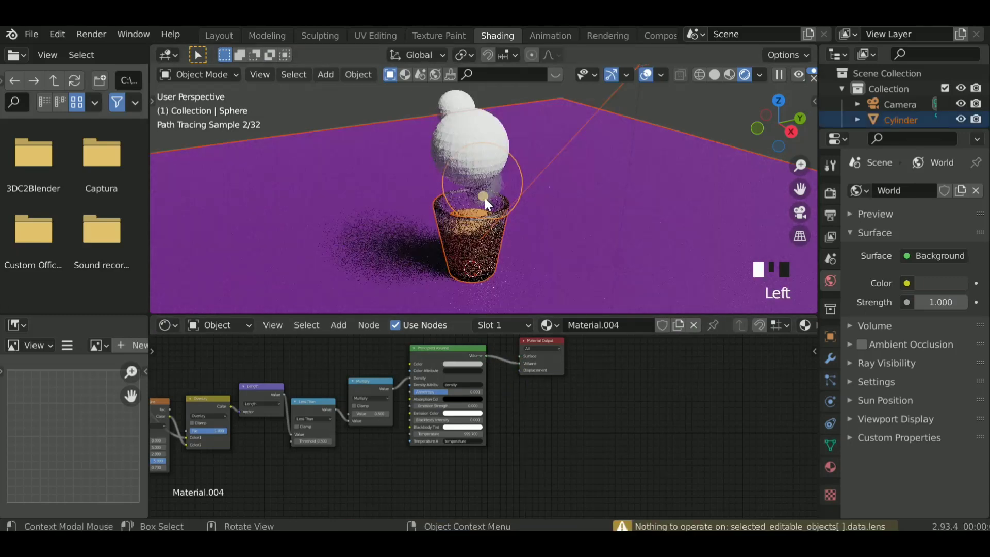
key("ctrl+z")
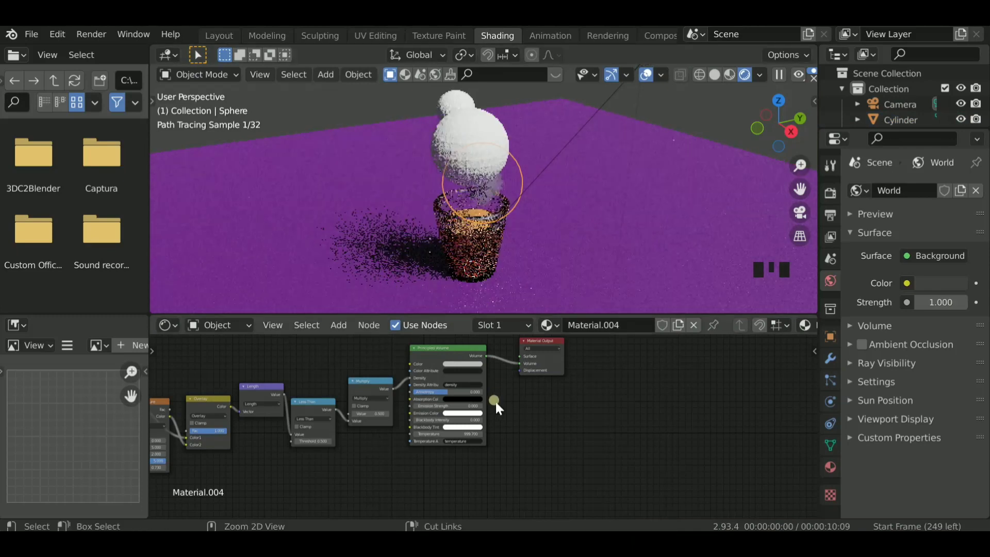
scroll(496, 401, "down", 3, "ctrl")
scroll(496, 401, "up", 1)
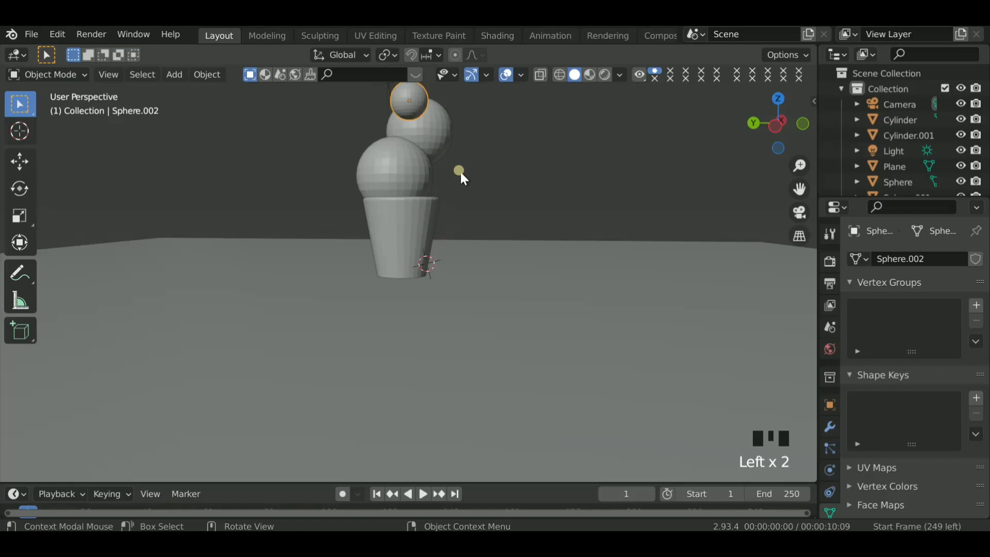
- Delete the small sphere at the top of the stack
key("x")
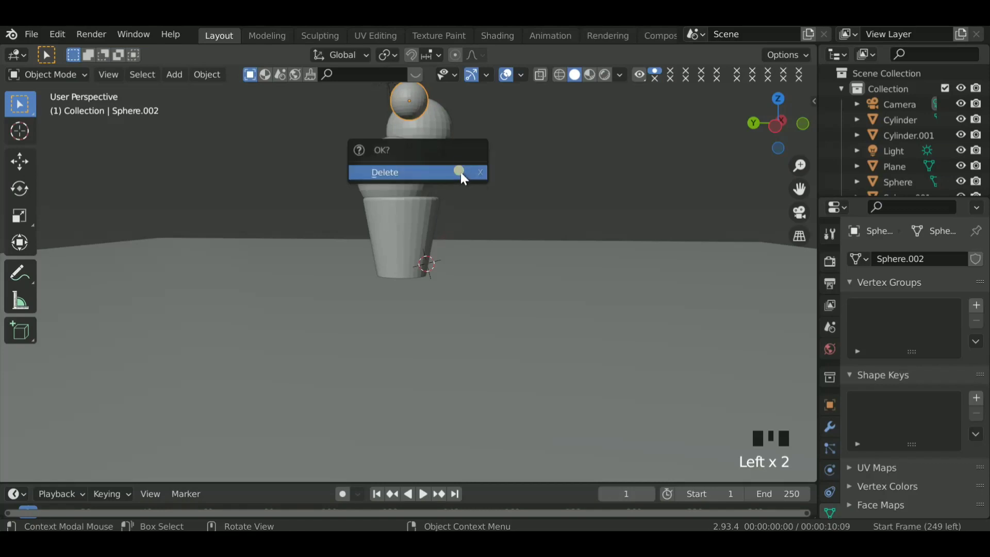
left_click(460, 172)
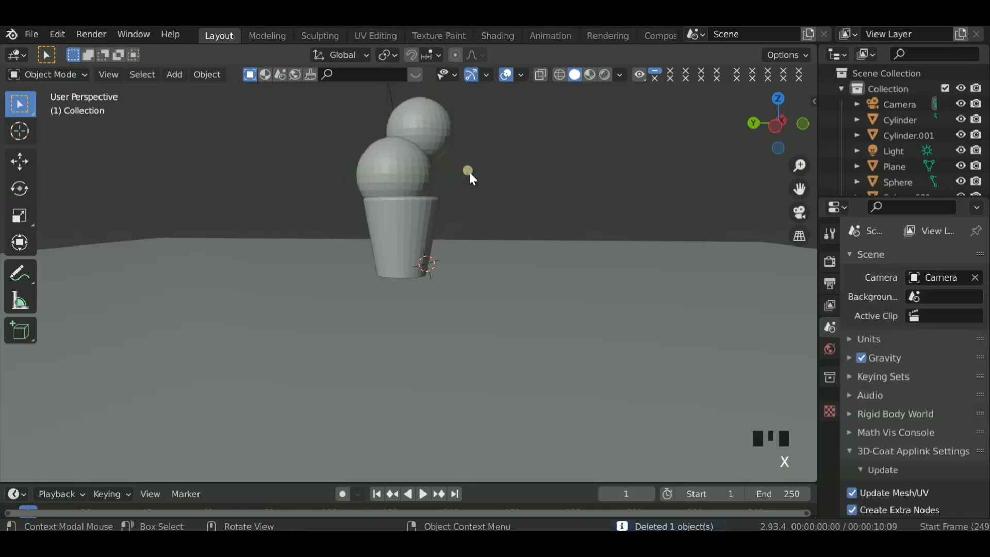
- View the scene through the camera in rendered shading and shift the upper remaining sphere slightly sideways and down
left_click(435, 122, "shift")
left_click(800, 212)
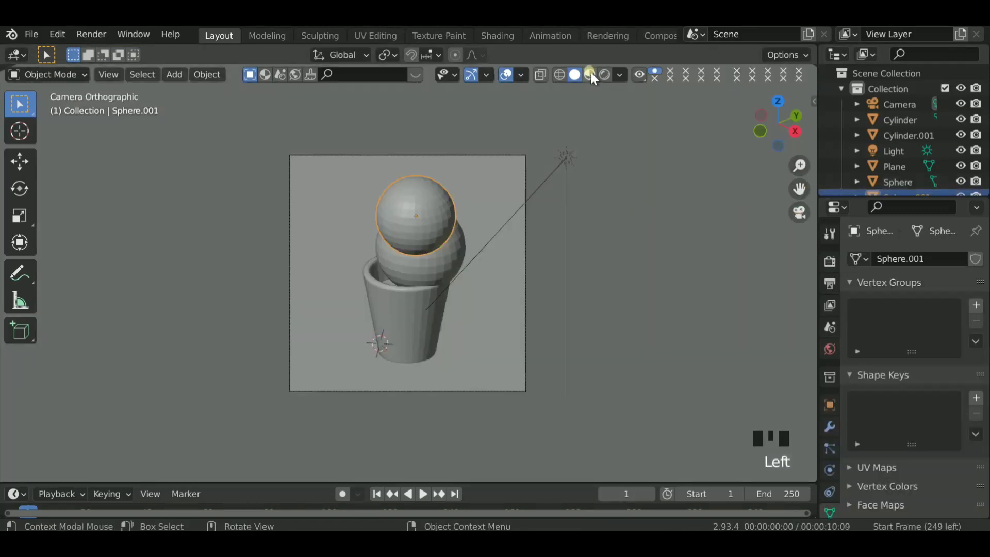
left_click(605, 76)
key("g")
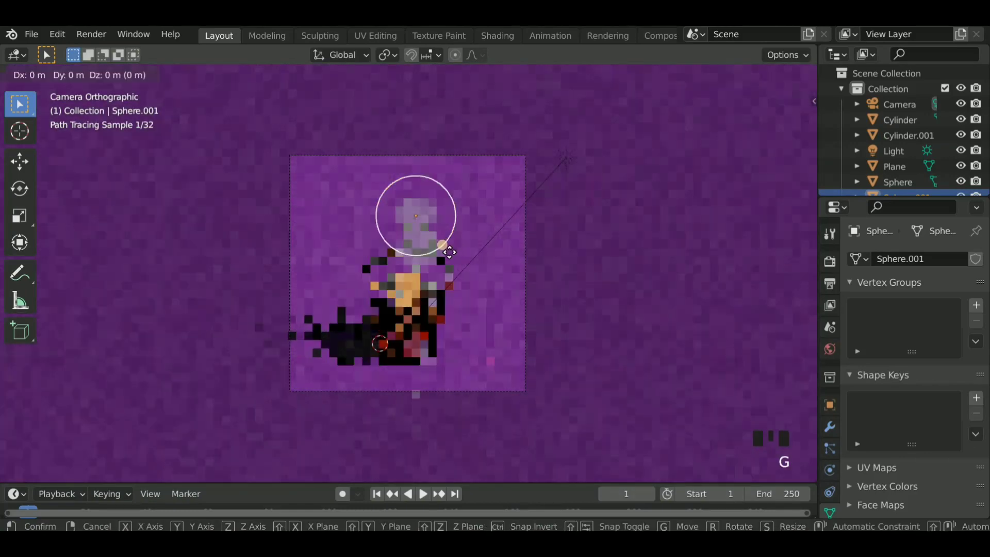
left_click(473, 256)
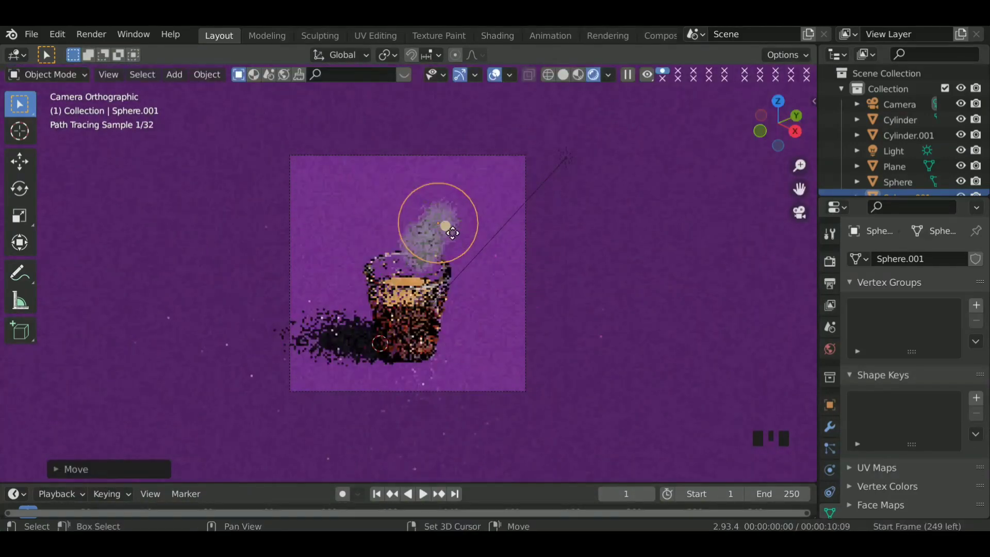
- Duplicate the upper steam sphere, place the copy about 1 m away, above and slightly left, and shrink it to a little over half size
key("shift+d")
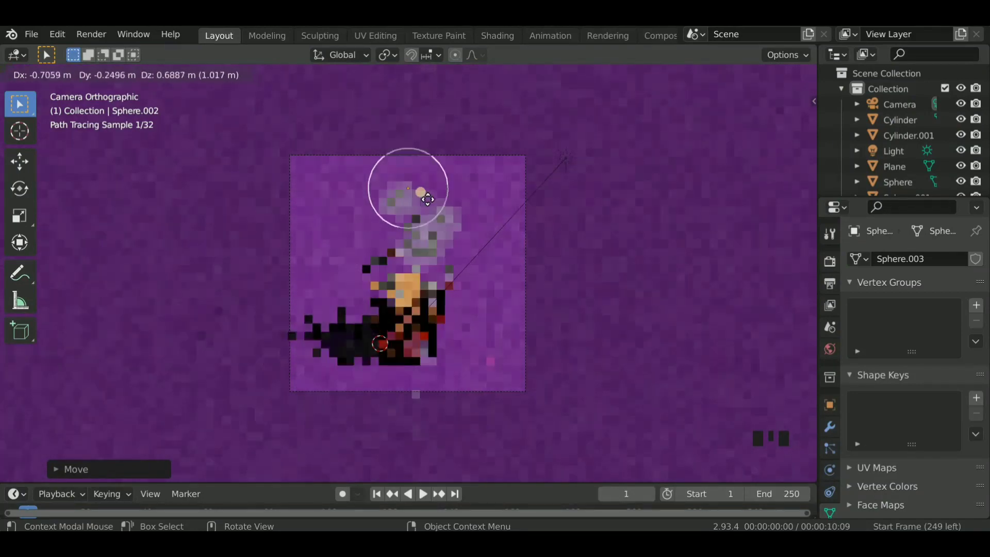
left_click(429, 200)
key("s")
left_click(533, 265)
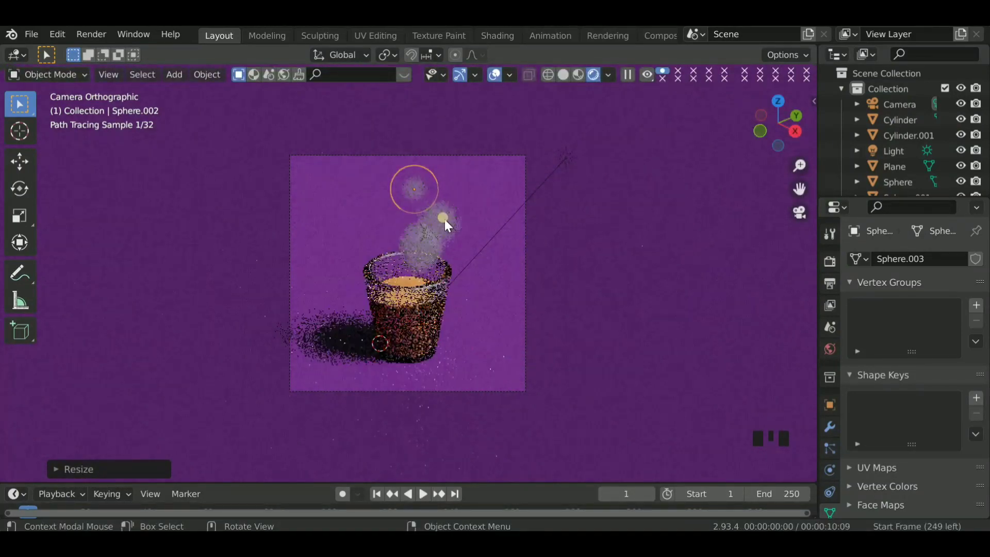
- Enlarge the lowest steam sphere at the cup's rim, and trim its size with a final scale of about 0.925
left_click(447, 219, "ctrl")
key("g")
left_click(427, 252)
left_click(427, 252, "ctrl")
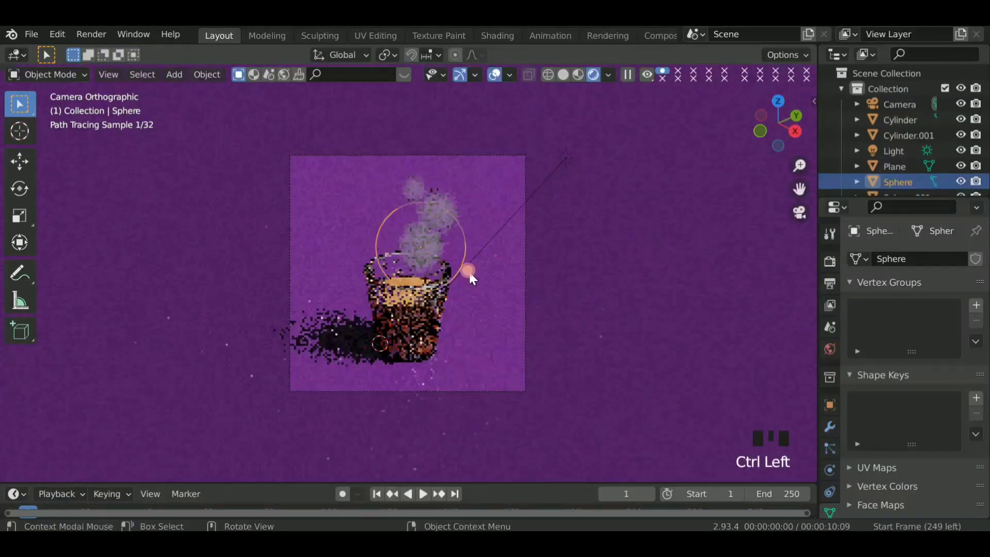
key("s")
left_click(536, 289)
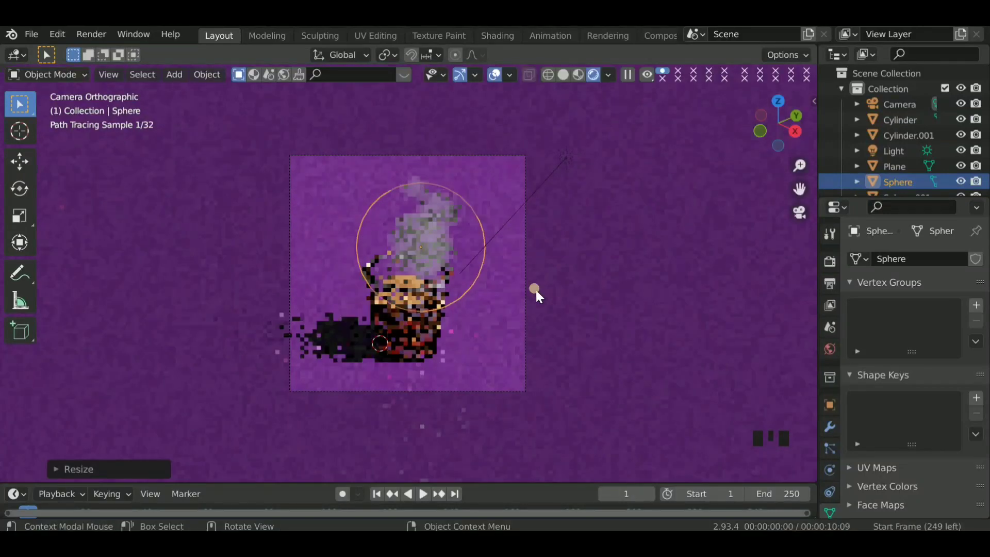
scroll(536, 290, "up", 3)
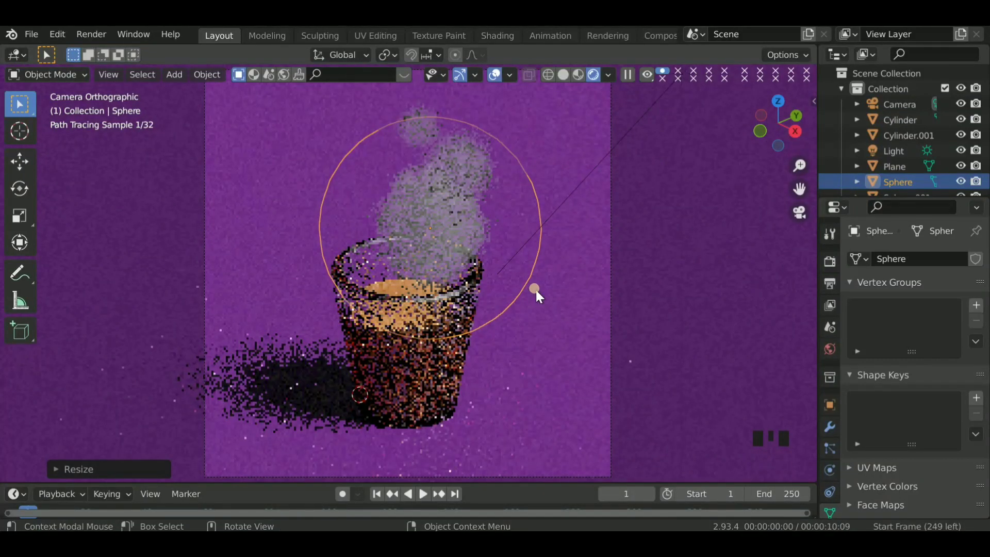
key("s")
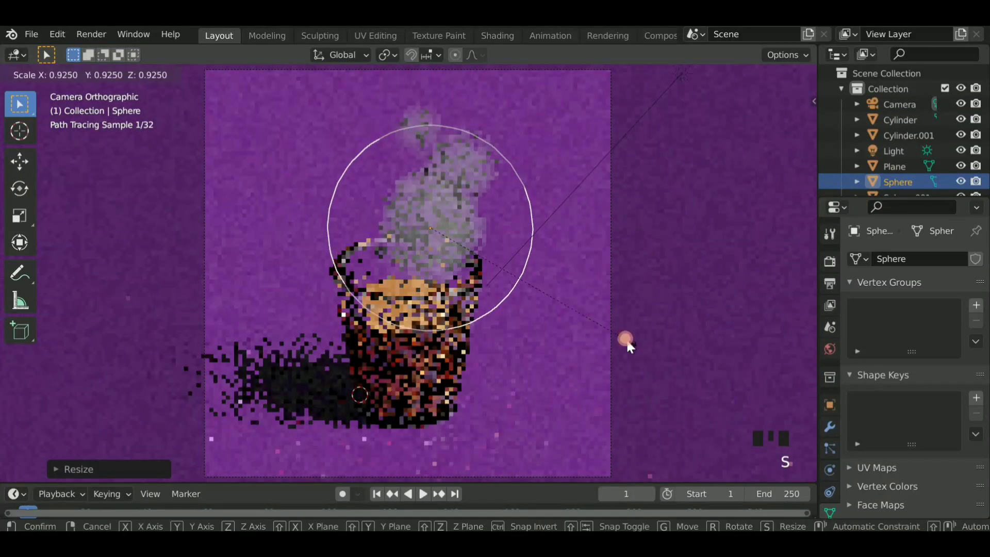
left_click(626, 338)
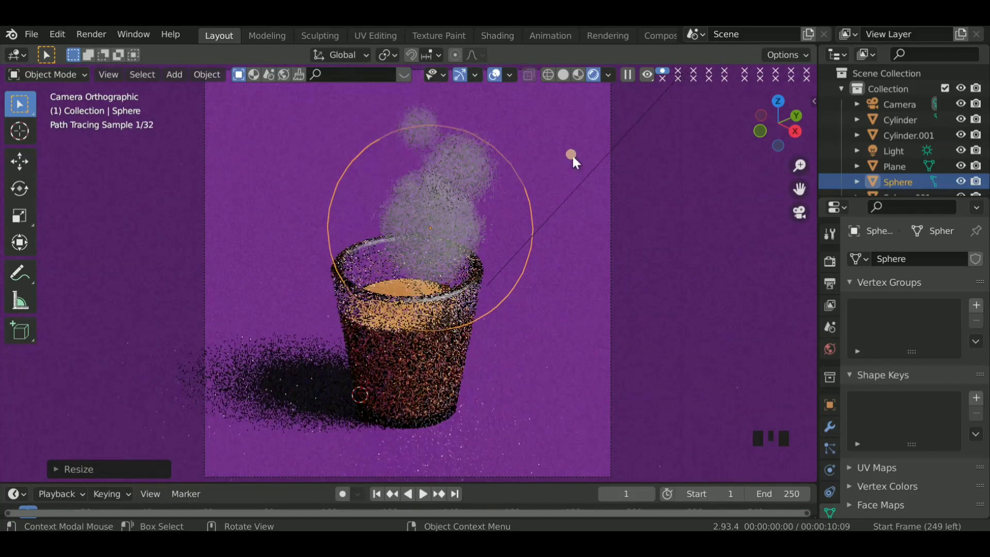